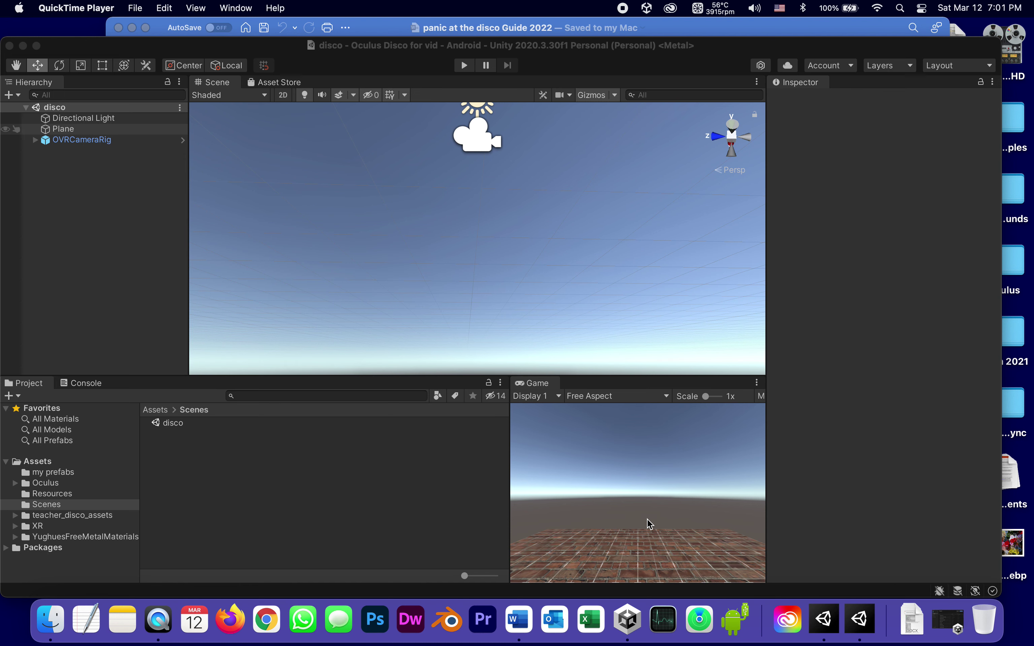
Scroll the Word disco guide to step 12 and copy the name 'Speaker manager1'
{"action": "left_click", "coordinate": [527, 629]}
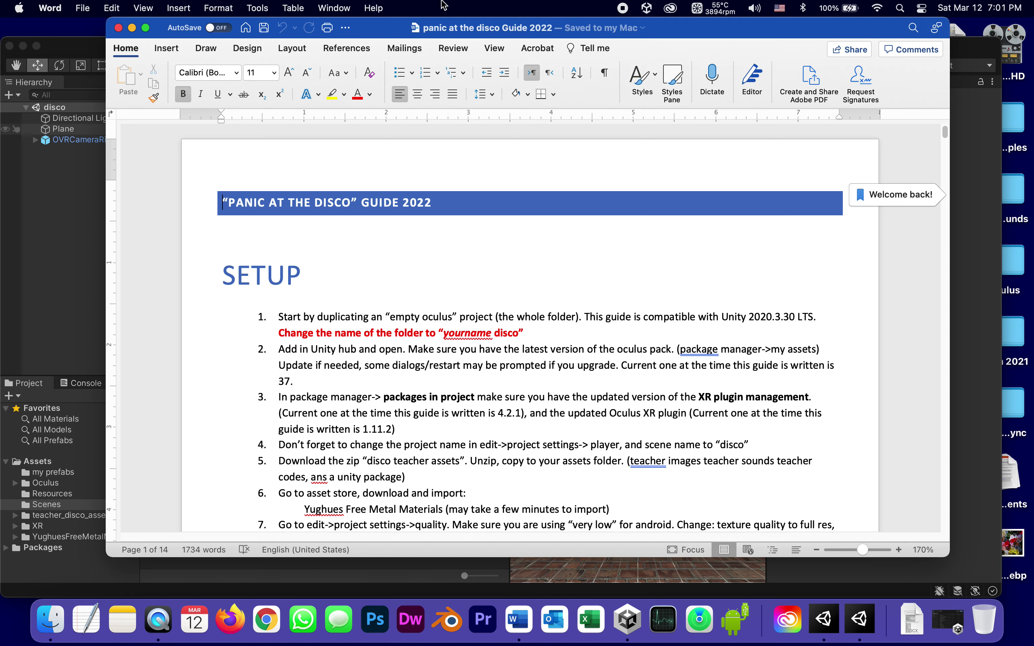
{"action": "scroll", "coordinate": [402, 392], "scroll_direction": "down", "scroll_amount": 20}
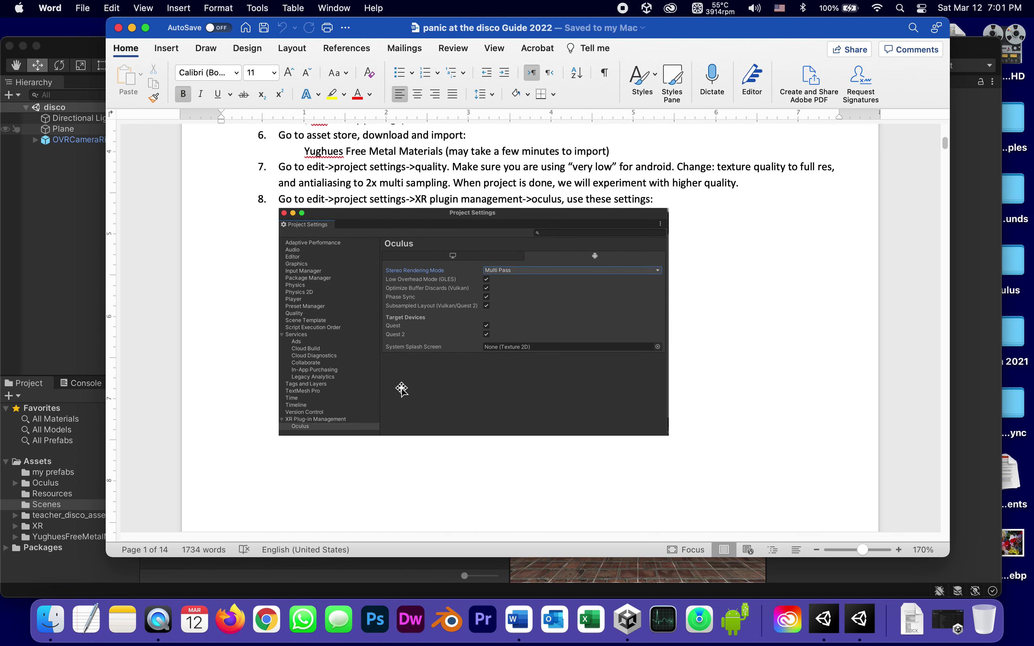
{"action": "scroll", "coordinate": [399, 379], "scroll_direction": "down", "scroll_amount": 6}
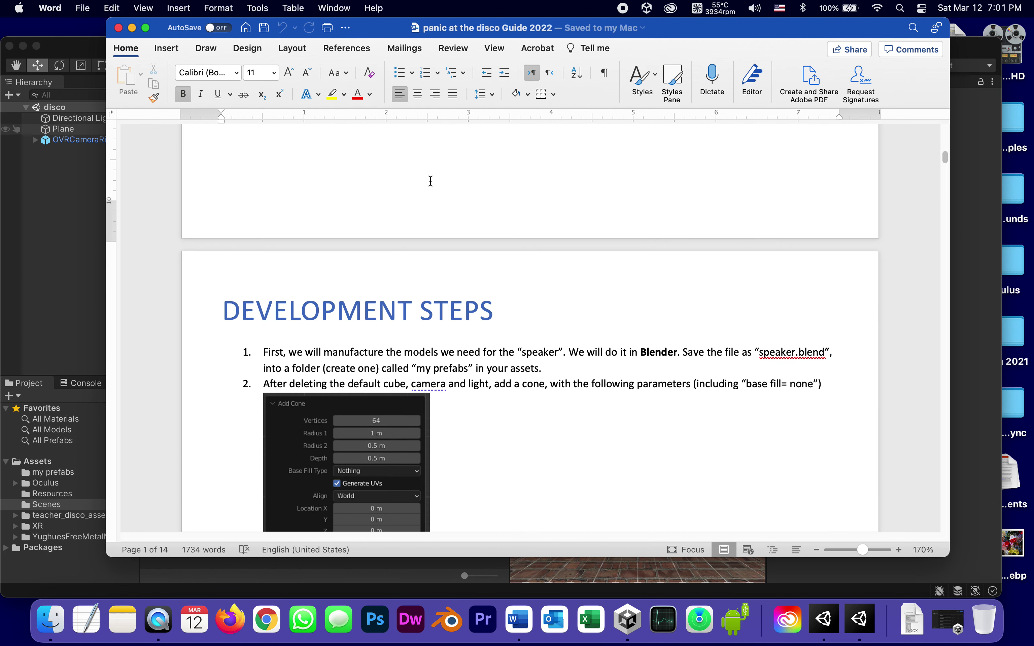
{"action": "scroll", "coordinate": [600, 310], "scroll_direction": "down", "scroll_amount": 4}
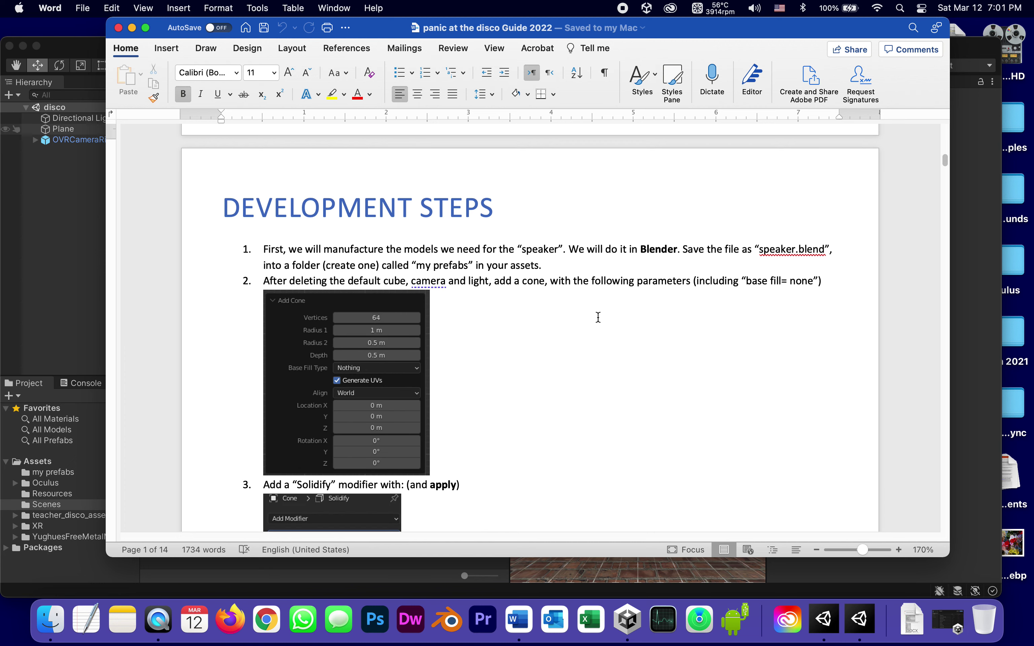
{"action": "scroll", "coordinate": [598, 317], "scroll_direction": "down", "scroll_amount": 2}
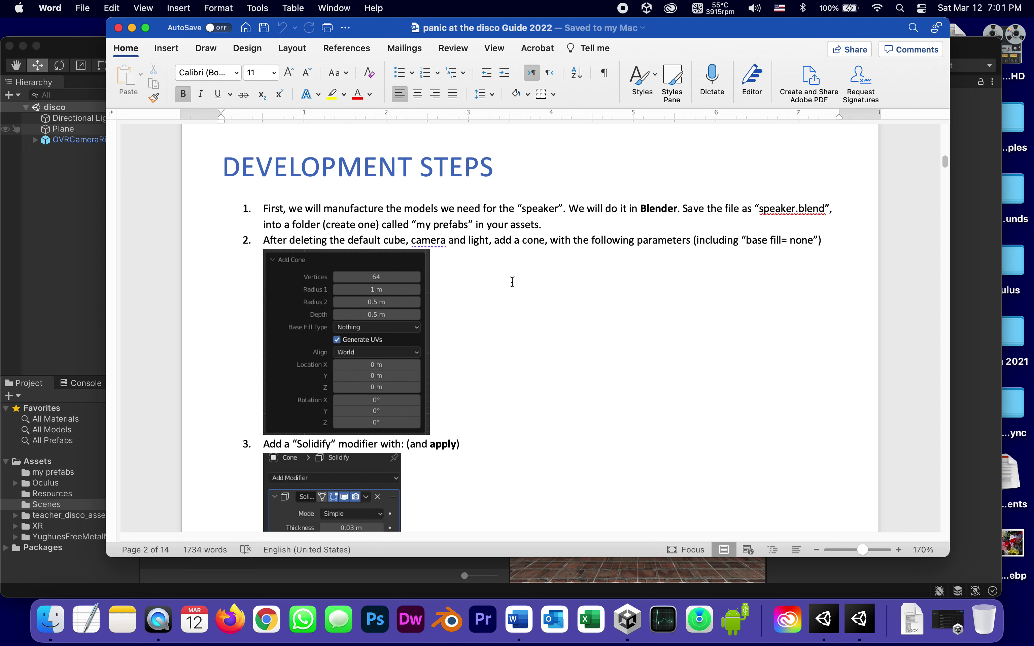
{"action": "scroll", "coordinate": [542, 319], "scroll_direction": "down", "scroll_amount": 6}
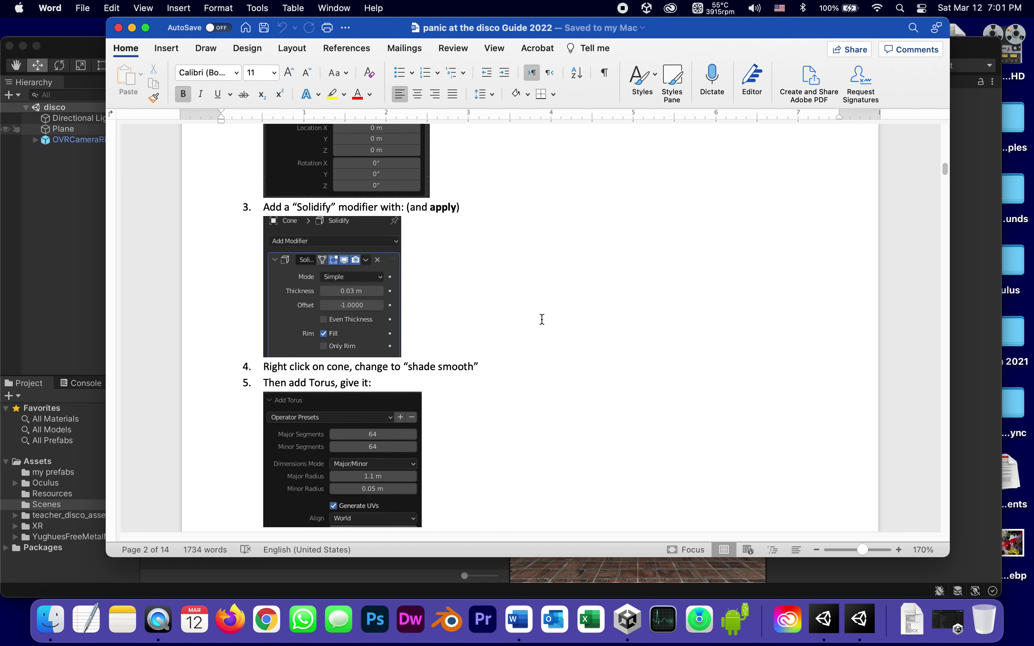
{"action": "scroll", "coordinate": [542, 318], "scroll_direction": "down", "scroll_amount": 15}
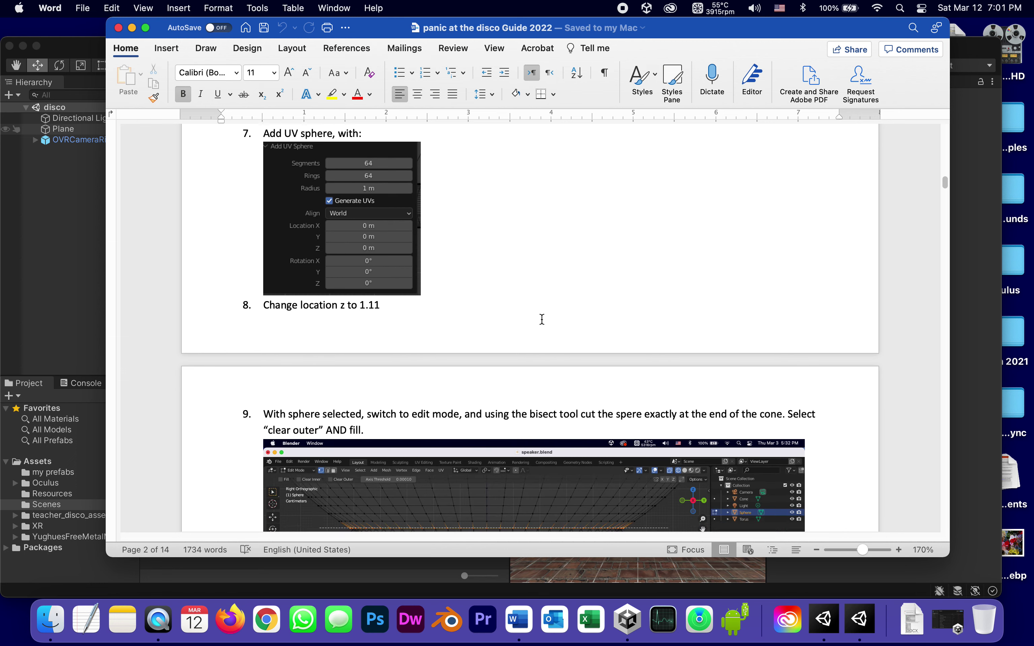
{"action": "scroll", "coordinate": [542, 320], "scroll_direction": "down", "scroll_amount": 6}
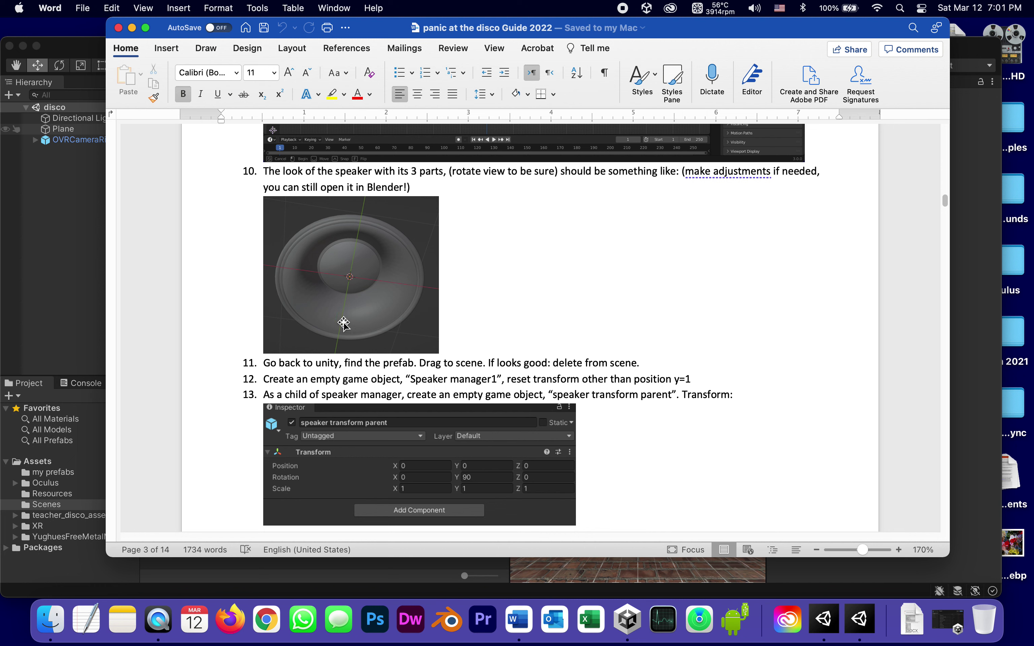
{"action": "scroll", "coordinate": [458, 379], "scroll_direction": "down", "scroll_amount": 3}
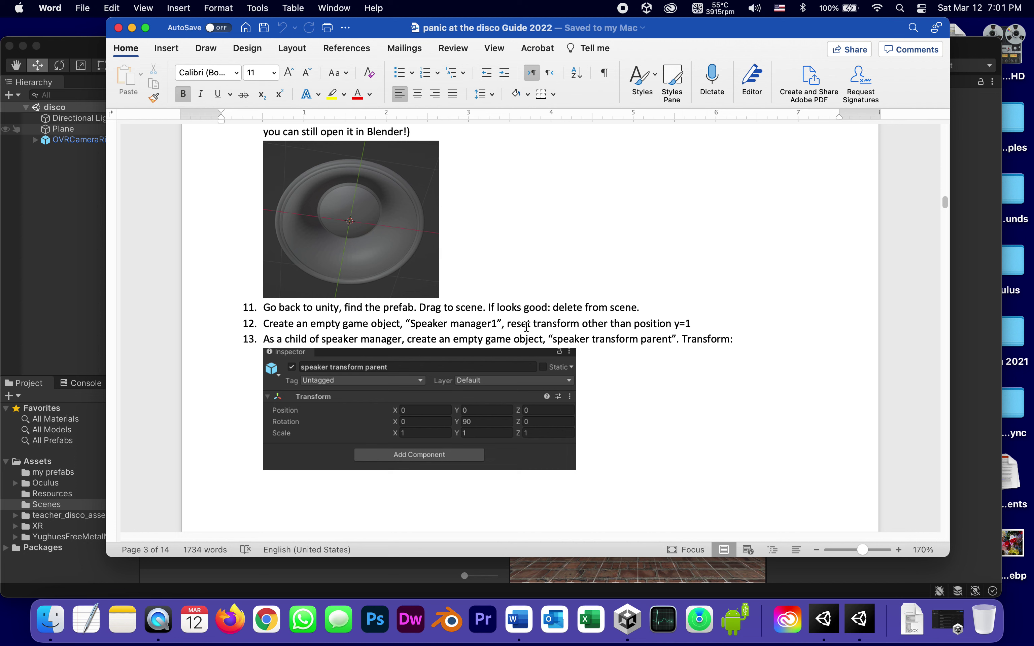
{"action": "left_click_drag", "start_coordinate": [411, 324], "coordinate": [497, 324]}
{"action": "key", "text": "super+c"}
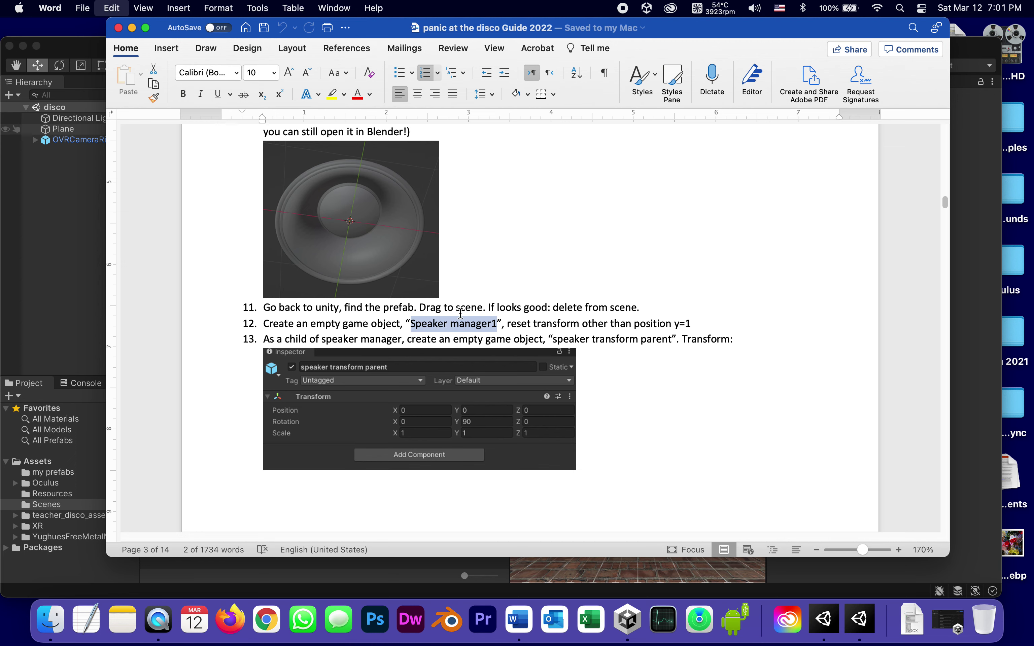
Create an empty object in the Unity Hierarchy named Speaker manager1
{"action": "left_click", "coordinate": [41, 212]}
{"action": "right_click", "coordinate": [46, 201]}
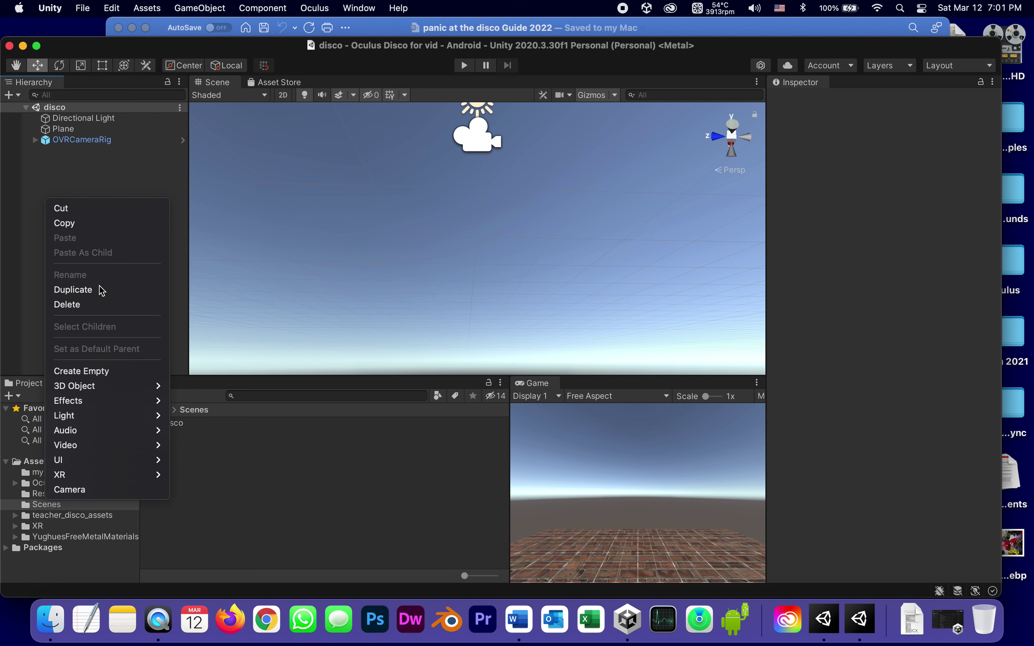
{"action": "left_click", "coordinate": [119, 370]}
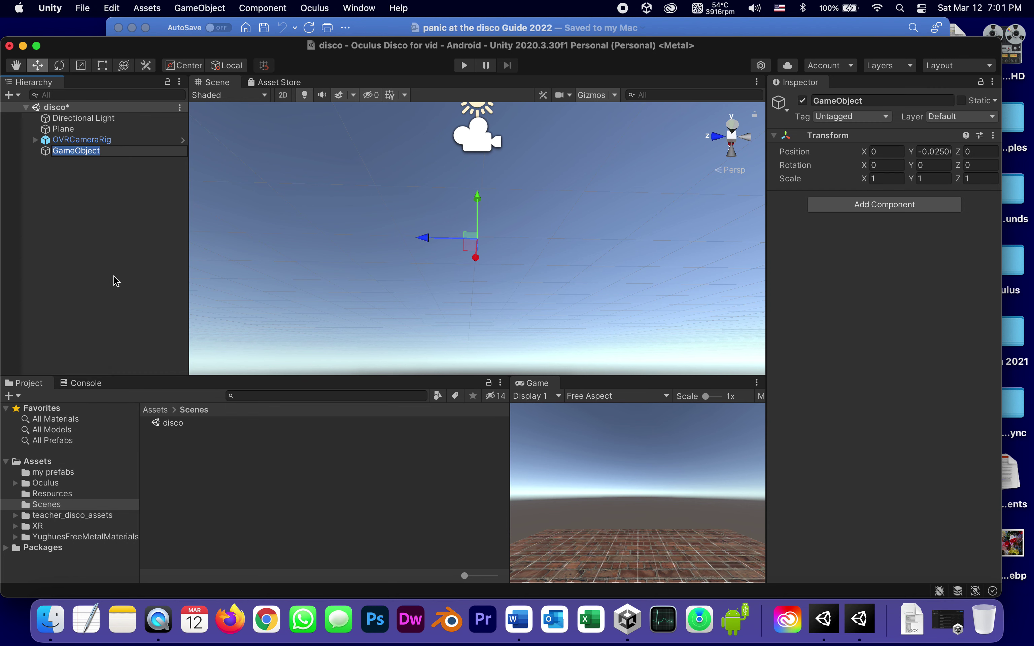
{"action": "key", "text": "super+v"}
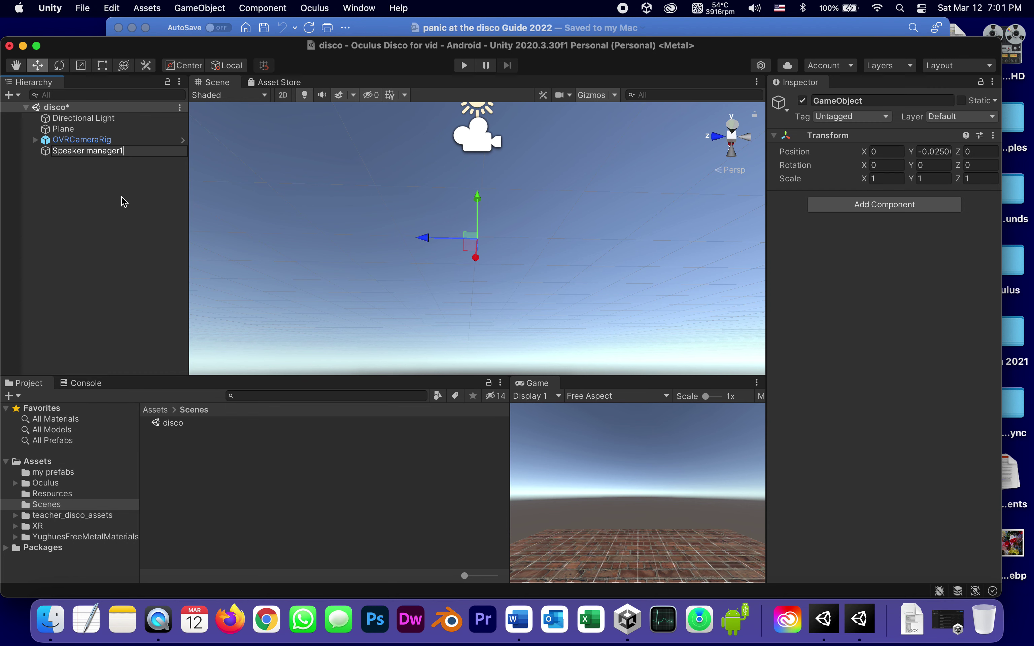
{"action": "key", "text": "Return"}
Reset Speaker manager1's transform, set Position Y to 1, and frame it
{"action": "left_click", "coordinate": [993, 135]}
{"action": "left_click", "coordinate": [938, 150]}
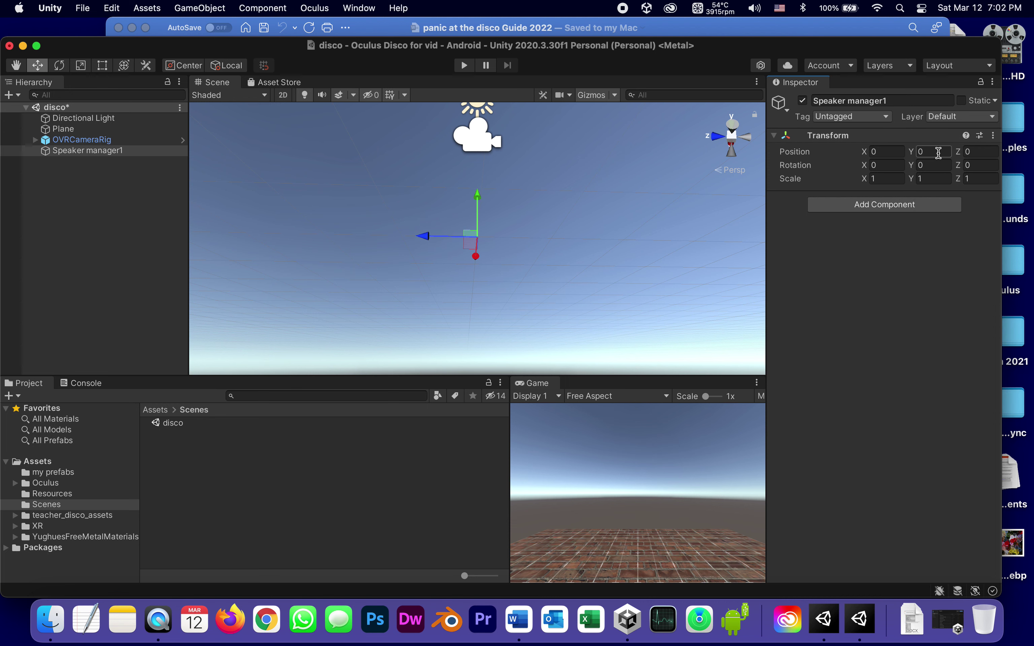
{"action": "left_click", "coordinate": [939, 152]}
{"action": "type", "text": "1"}
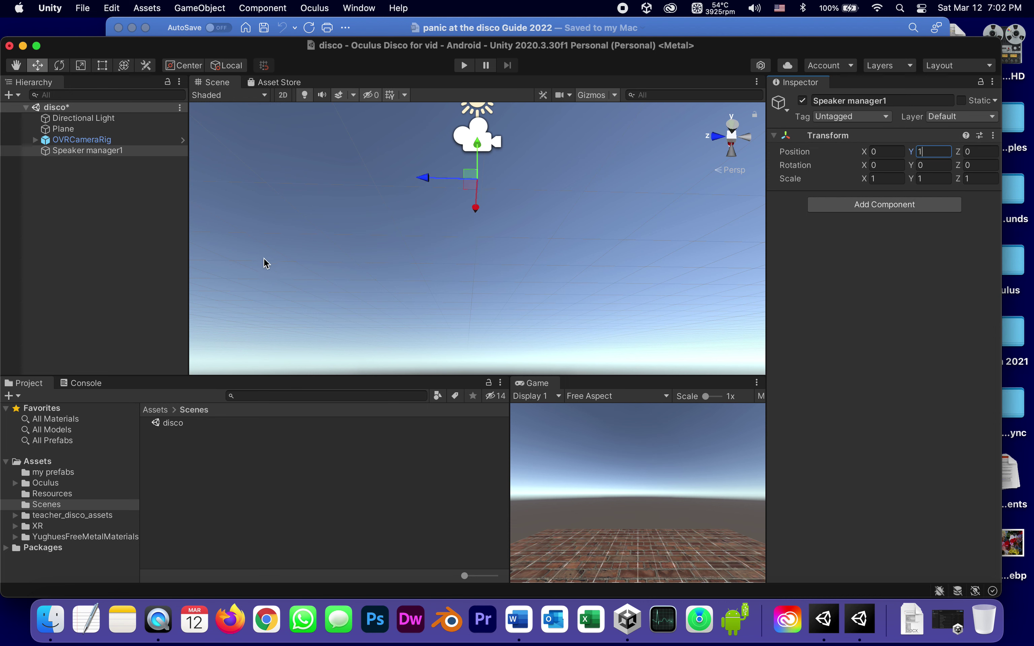
{"action": "double_click", "coordinate": [45, 152]}
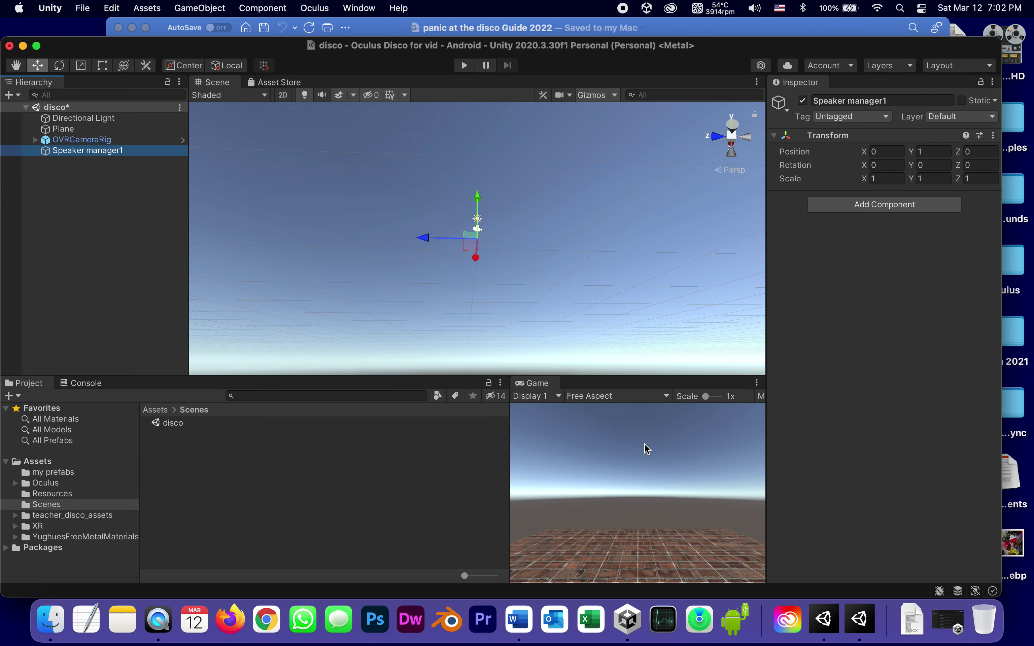
Select 'speaker transform parent' in step 13 of the guide, then reselect Speaker manager1
{"action": "left_click", "coordinate": [519, 625]}
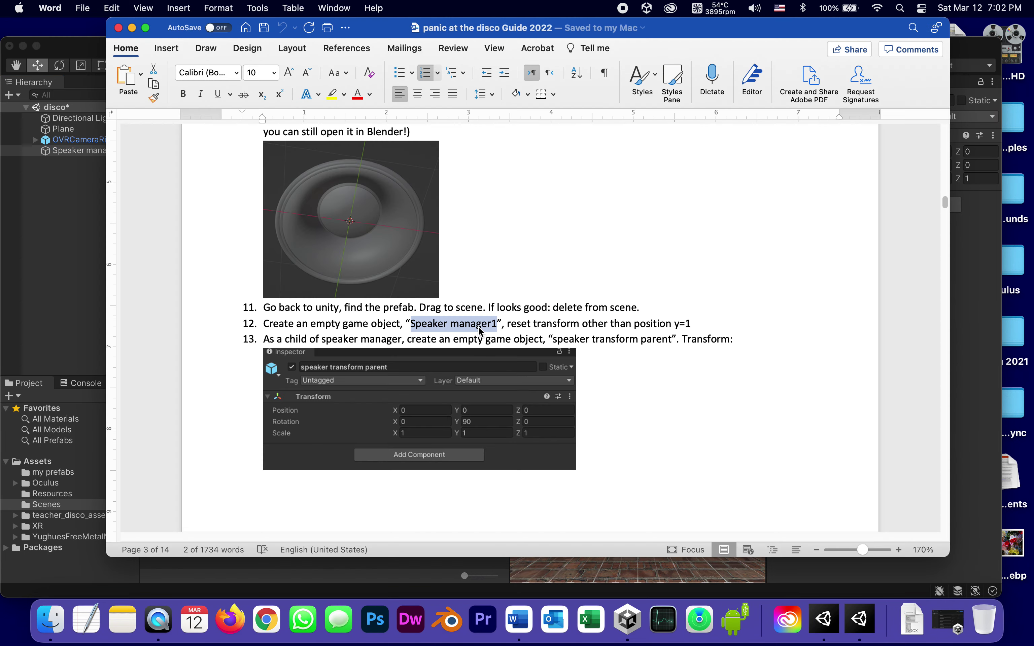
{"action": "left_click", "coordinate": [598, 324]}
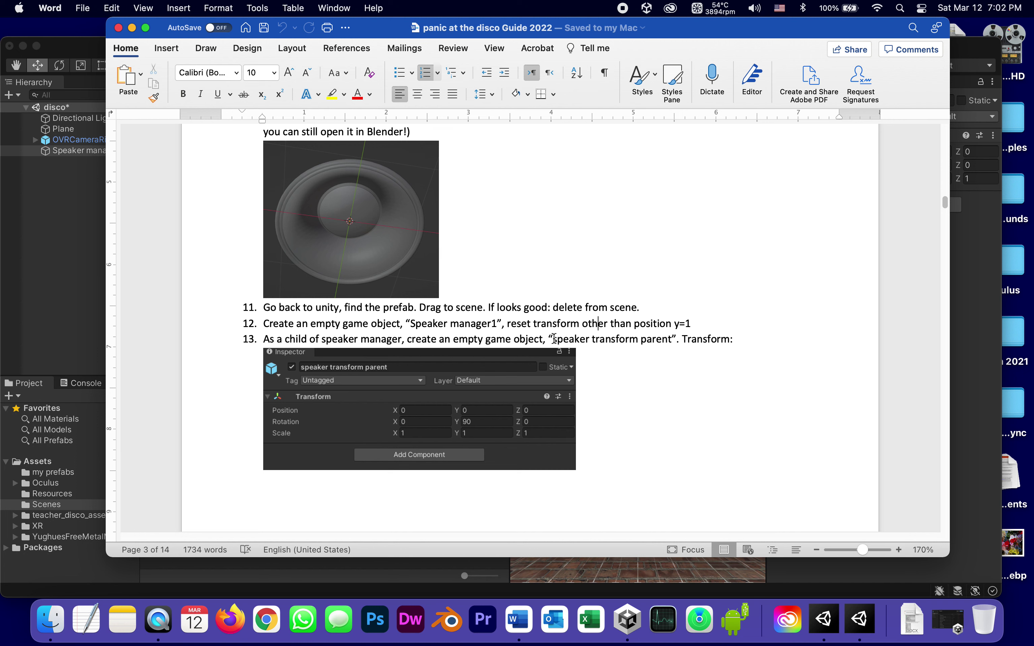
{"action": "left_click_drag", "start_coordinate": [554, 338], "coordinate": [674, 338]}
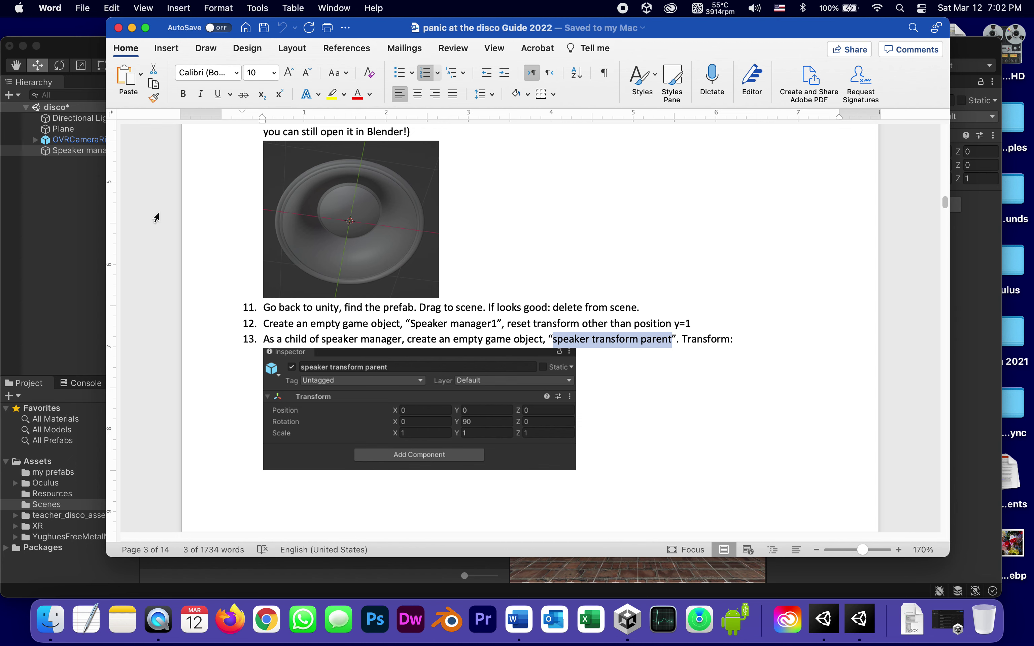
{"action": "left_click", "coordinate": [59, 197]}
{"action": "left_click", "coordinate": [64, 151]}
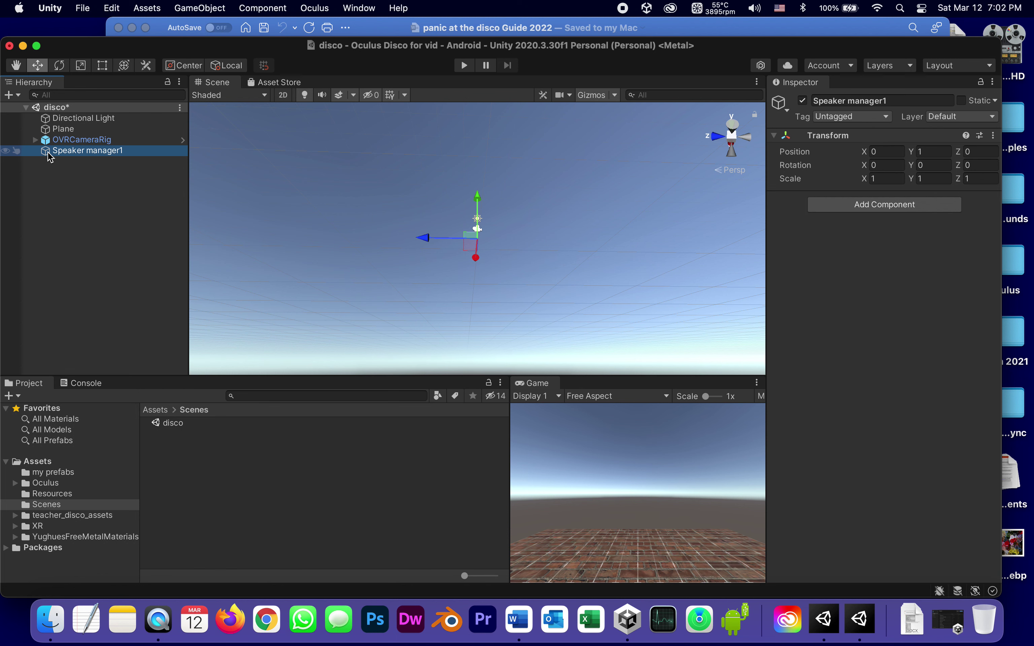
Add an empty child 'speaker transform parent' under Speaker manager1 and reset its transform
{"action": "right_click", "coordinate": [49, 153]}
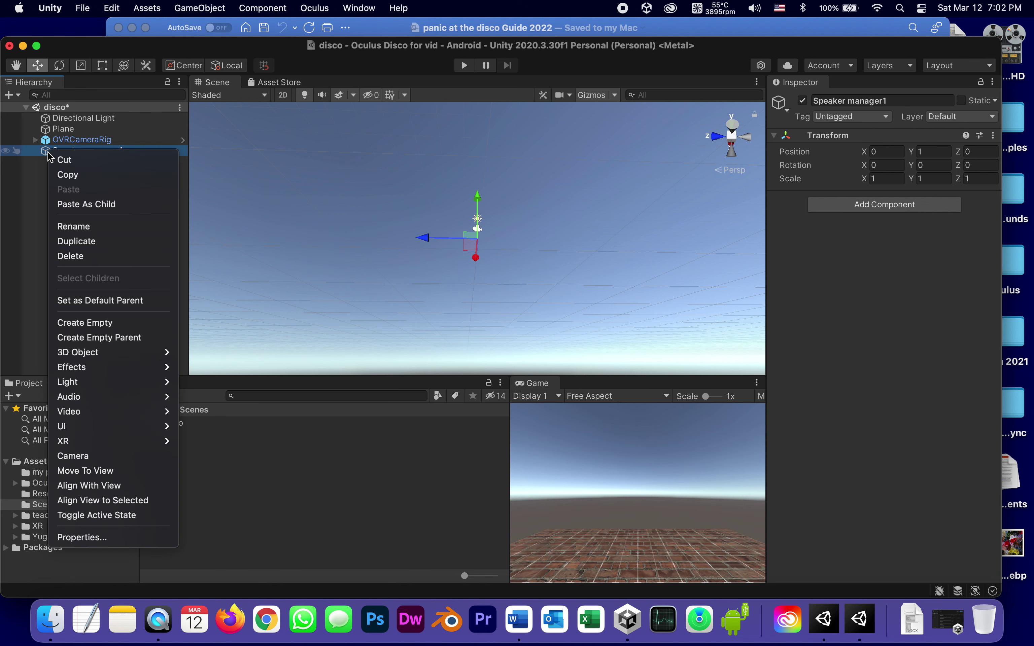
{"action": "left_click", "coordinate": [112, 323]}
{"action": "type", "text": "speaker transform parent"}
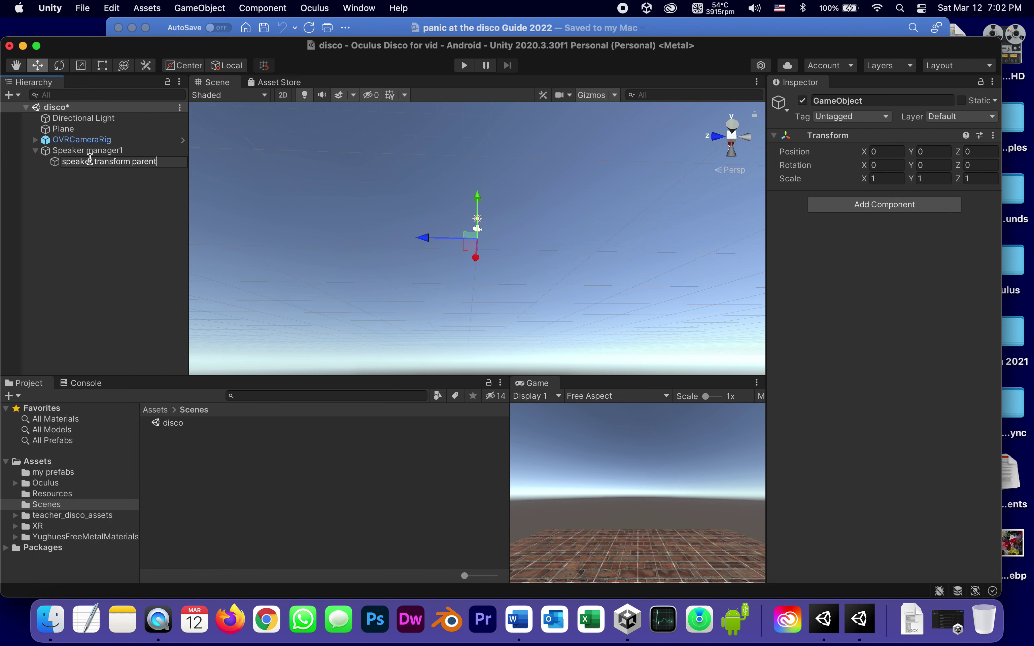
{"action": "key", "text": "Return"}
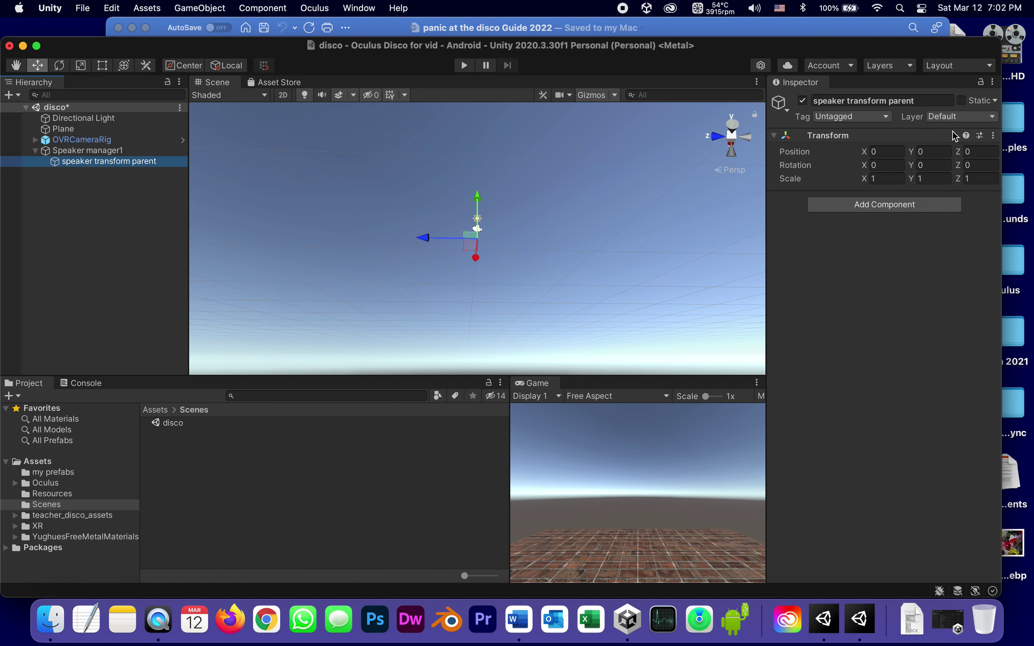
{"action": "left_click", "coordinate": [993, 136]}
{"action": "left_click", "coordinate": [992, 151]}
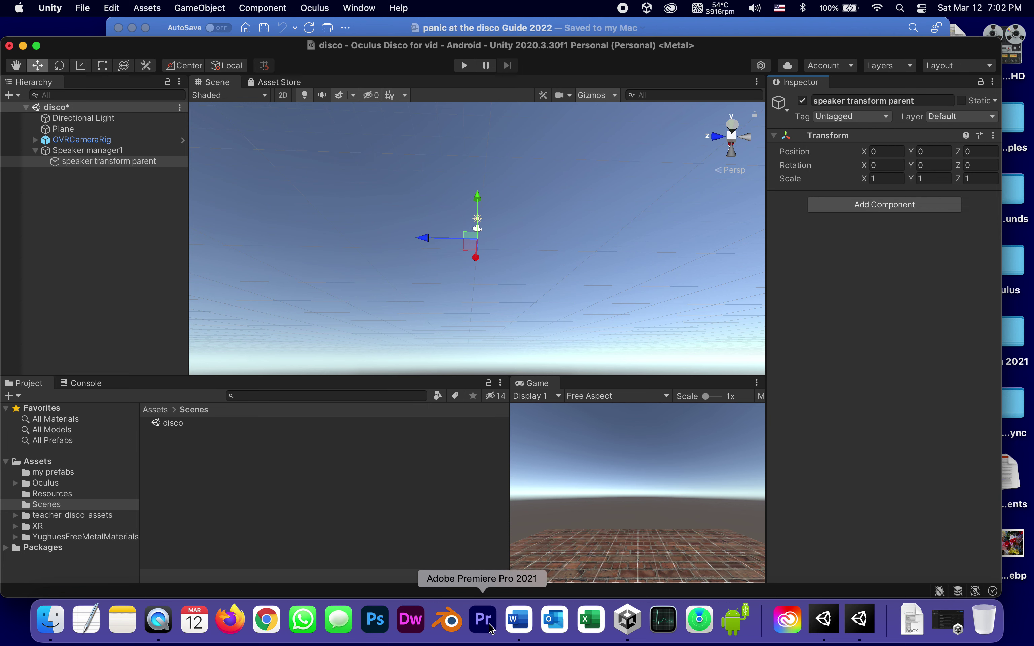
Scroll the Word guide past step 13, then reselect speaker transform parent
{"action": "left_click", "coordinate": [518, 620]}
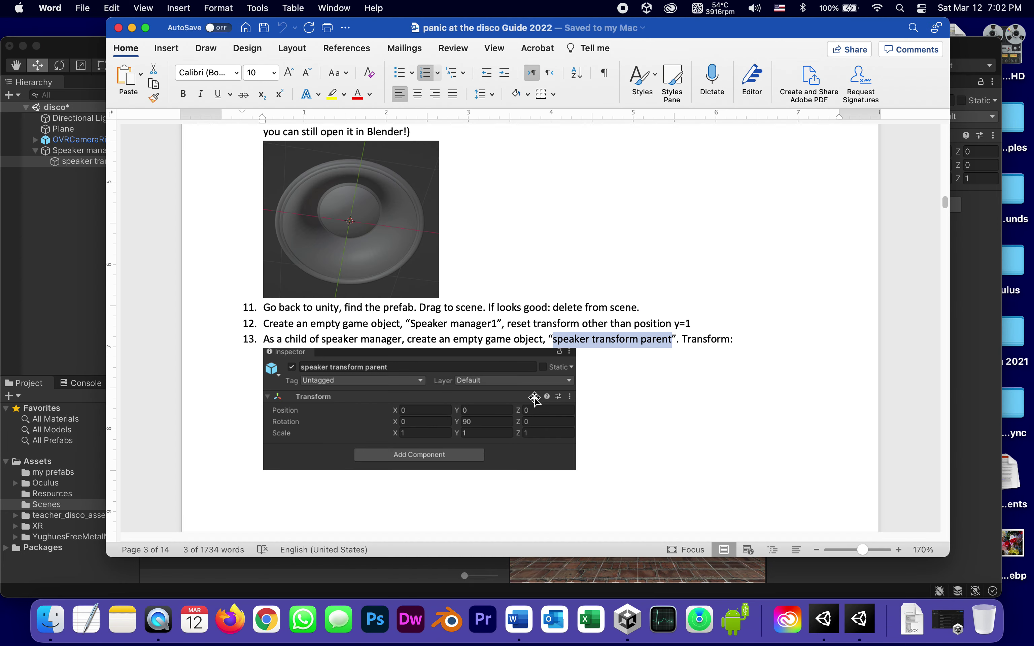
{"action": "left_click", "coordinate": [688, 397]}
{"action": "scroll", "coordinate": [688, 398], "scroll_direction": "down", "scroll_amount": 1}
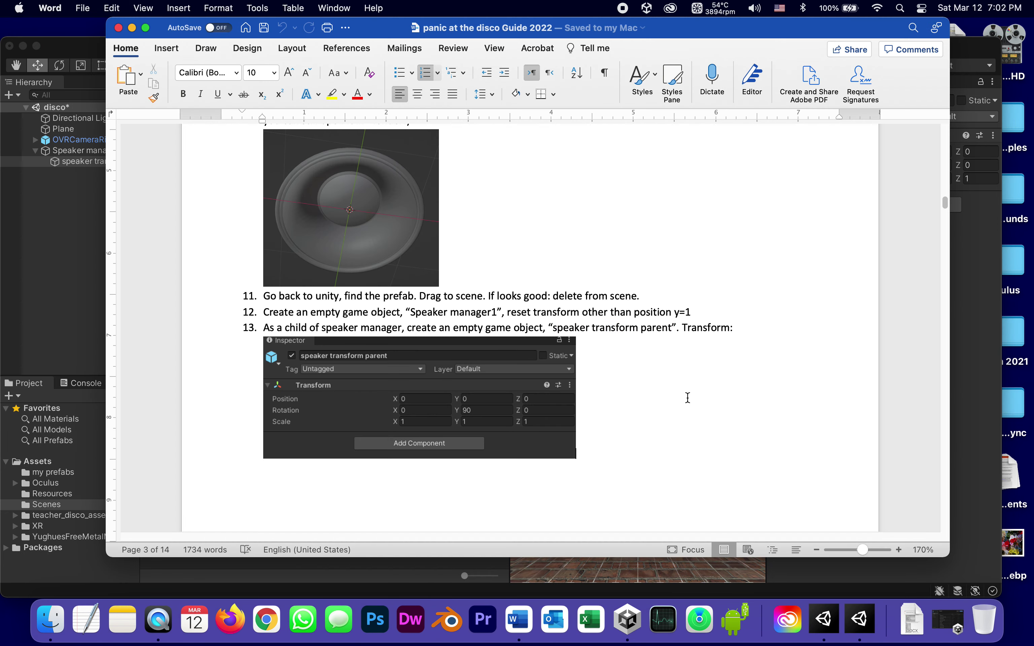
{"action": "scroll", "coordinate": [686, 397], "scroll_direction": "down", "scroll_amount": 3}
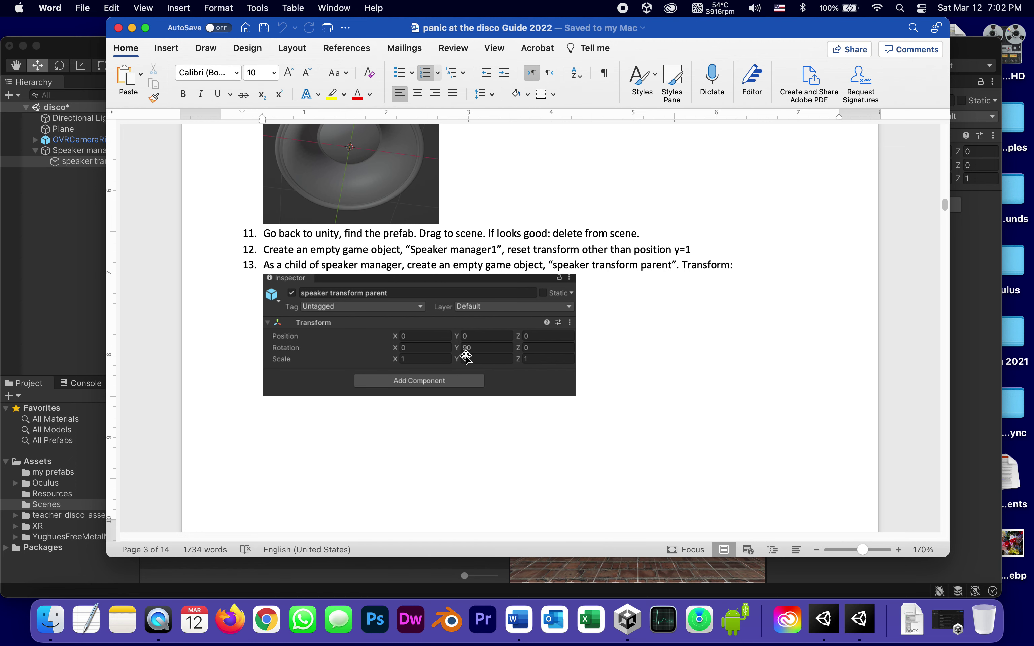
{"action": "left_click", "coordinate": [58, 163]}
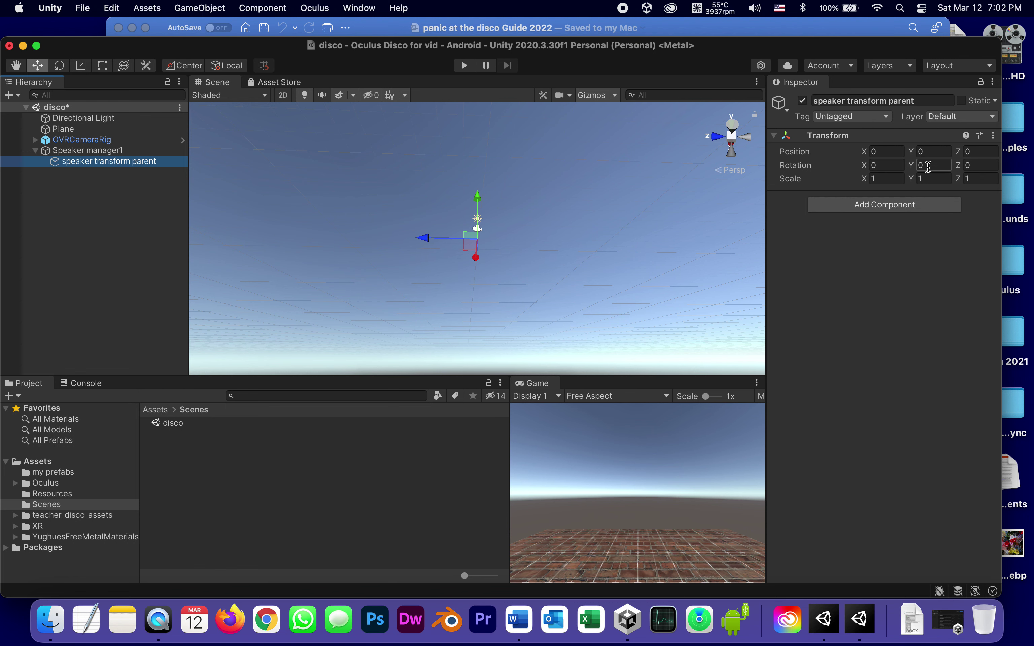
Set speaker transform parent's Y rotation to 90 and deselect it
{"action": "left_click", "coordinate": [917, 164]}
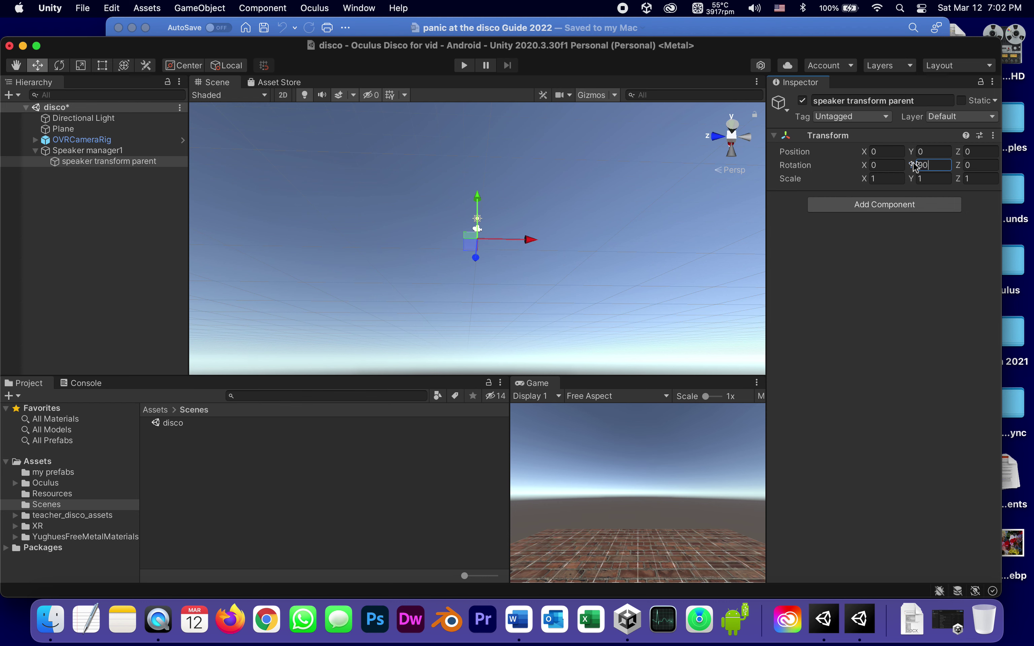
{"action": "left_click", "coordinate": [107, 239]}
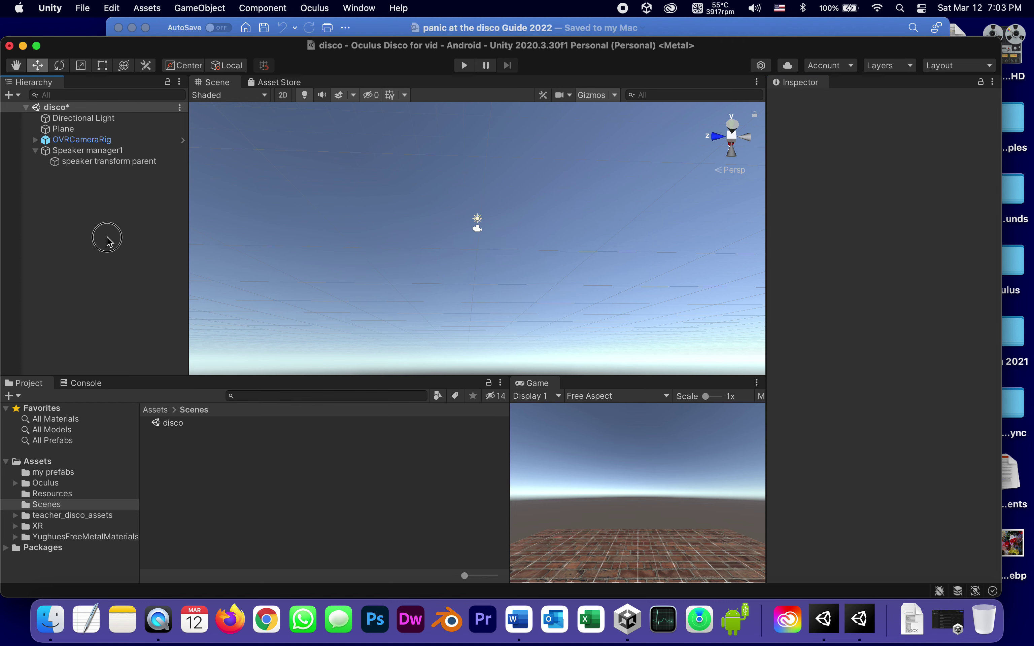
{"action": "left_click", "coordinate": [519, 633]}
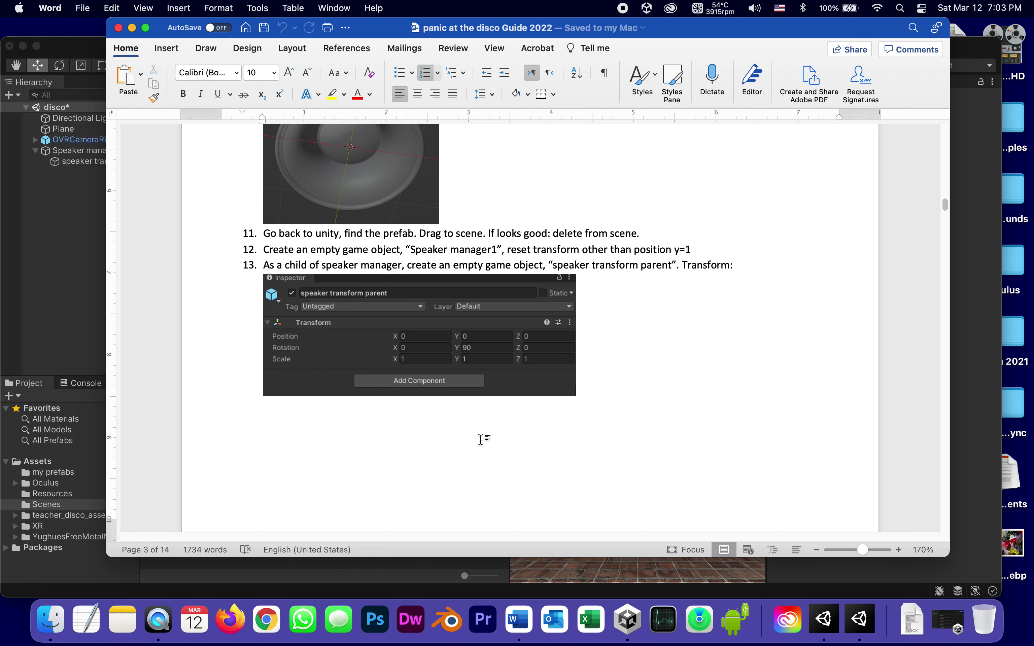
Drag the speaker prefab from Assets/my prefabs into speaker transform parent
{"action": "scroll", "coordinate": [480, 440], "scroll_direction": "down", "scroll_amount": 10}
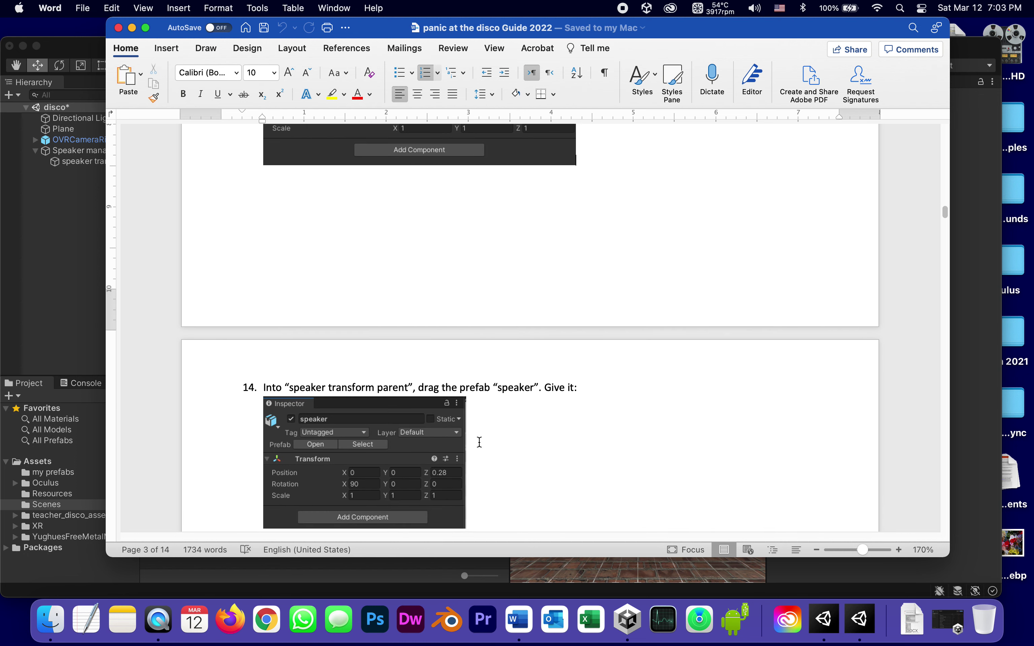
{"action": "scroll", "coordinate": [479, 443], "scroll_direction": "down", "scroll_amount": 2}
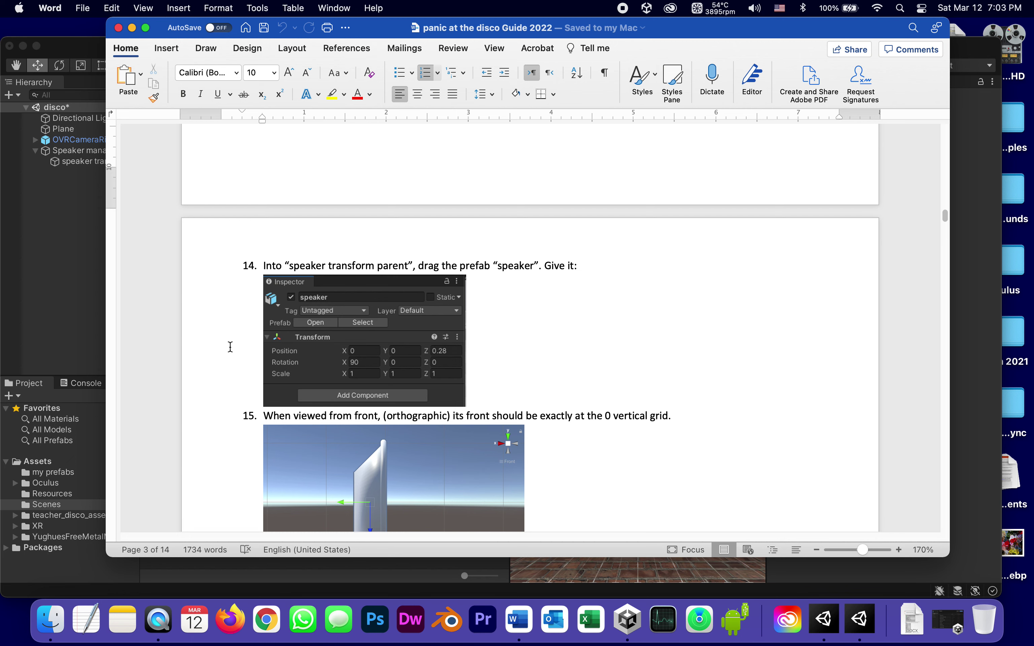
{"action": "left_click", "coordinate": [79, 179]}
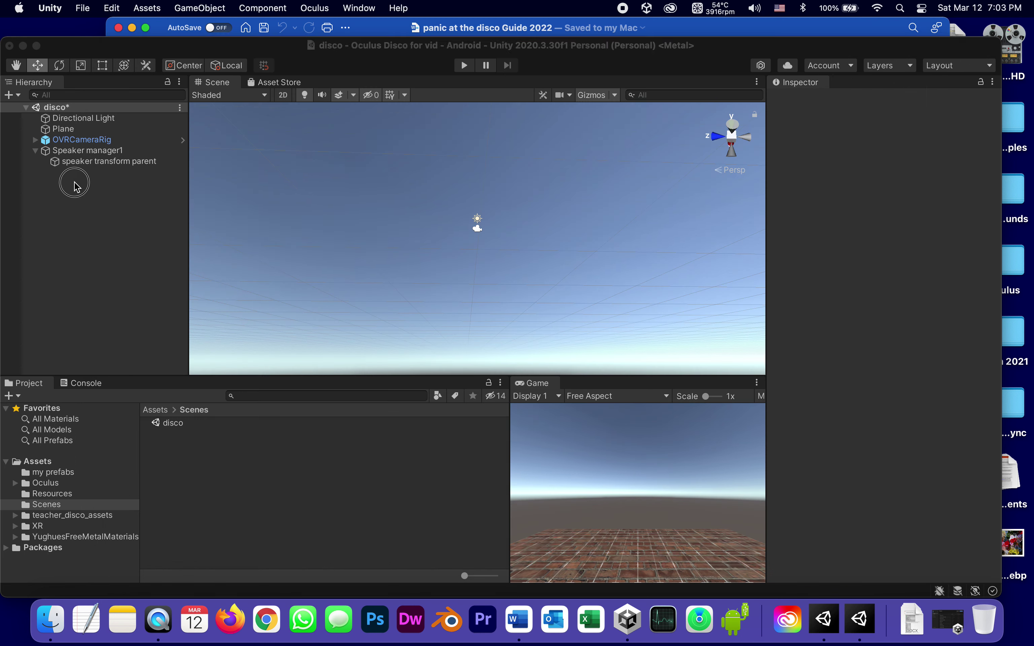
{"action": "left_click", "coordinate": [57, 163]}
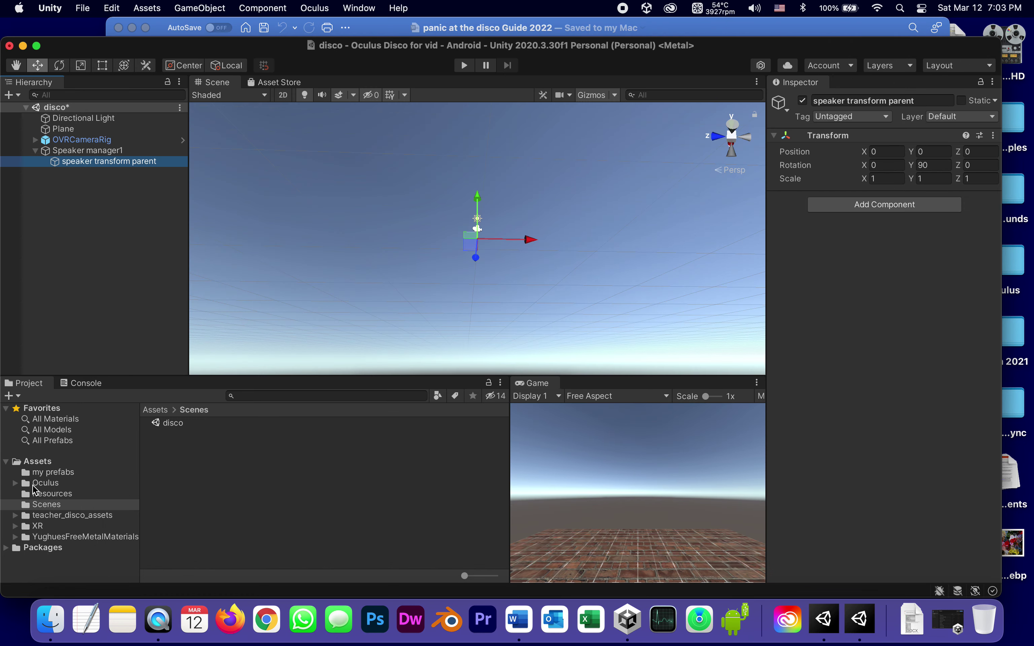
{"action": "left_click", "coordinate": [51, 472]}
{"action": "left_click_drag", "start_coordinate": [175, 422], "coordinate": [97, 162]}
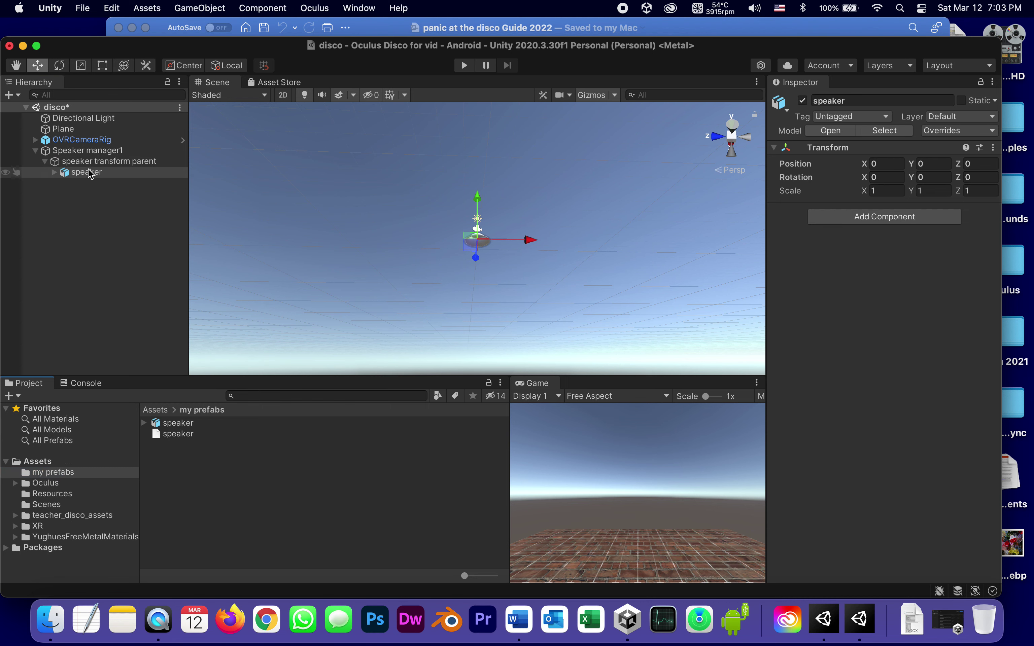
{"action": "left_click", "coordinate": [55, 171]}
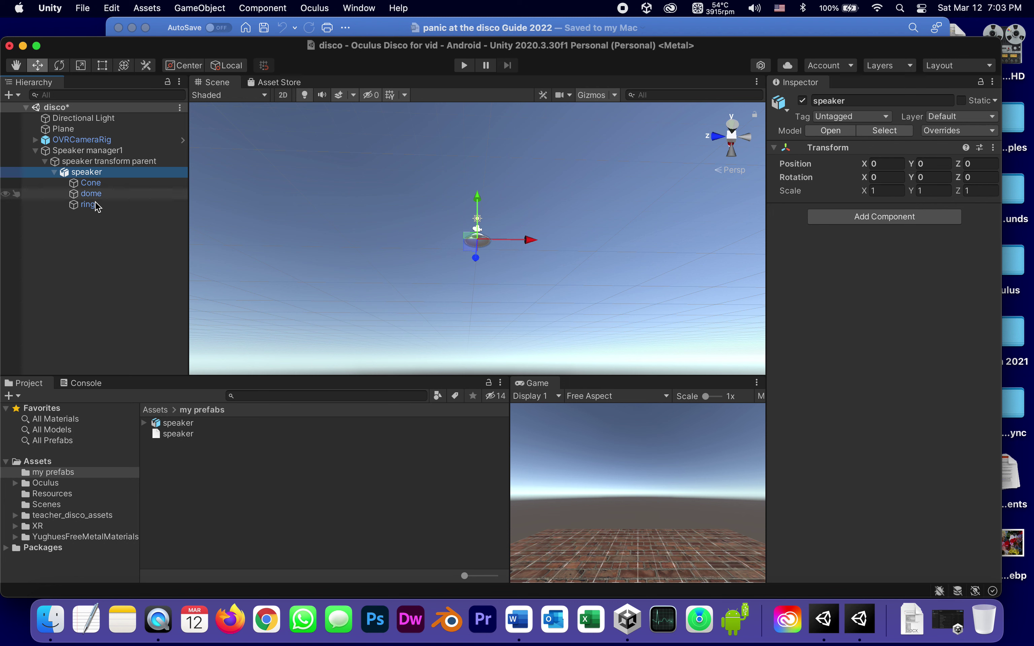
{"action": "left_click", "coordinate": [55, 172]}
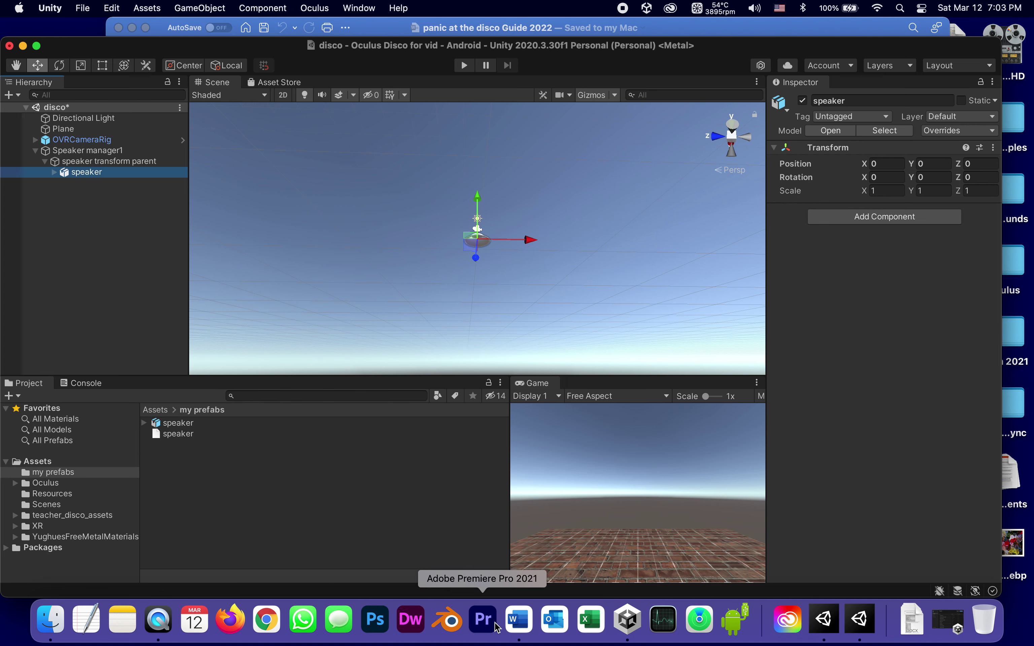
{"action": "left_click", "coordinate": [513, 626]}
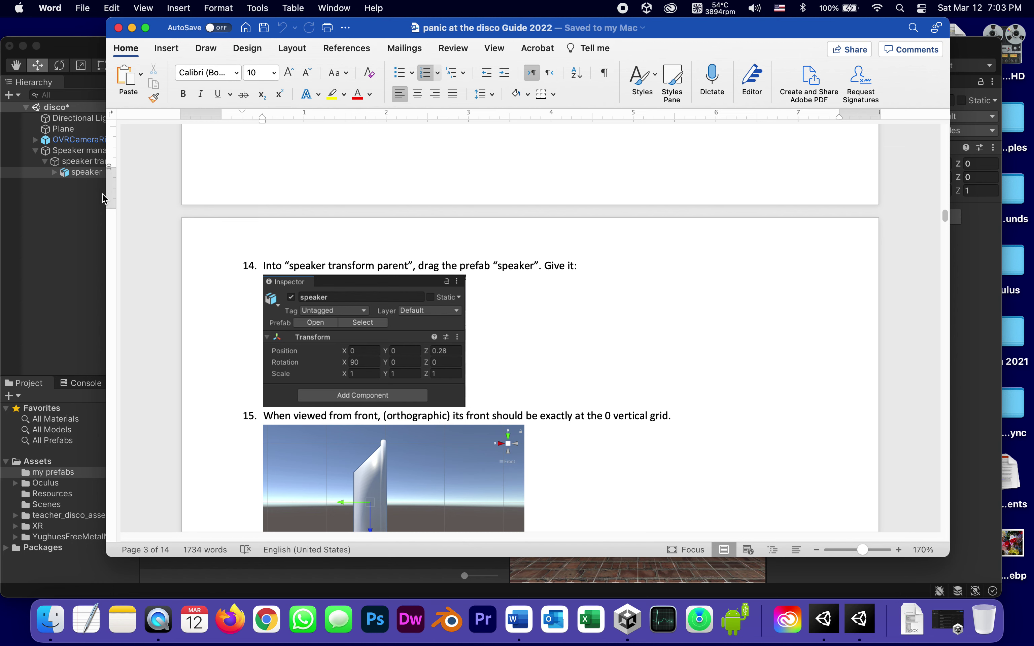
Arrange the Word guide and the Unity editor side by side
{"action": "left_click_drag", "start_coordinate": [106, 196], "coordinate": [573, 198]}
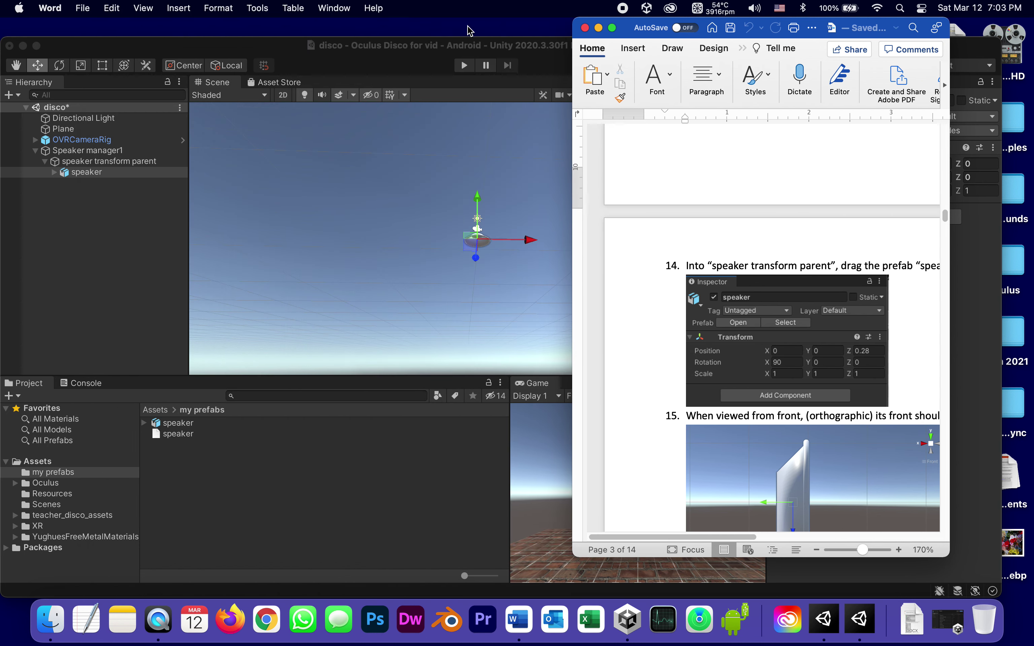
{"action": "left_click", "coordinate": [340, 42]}
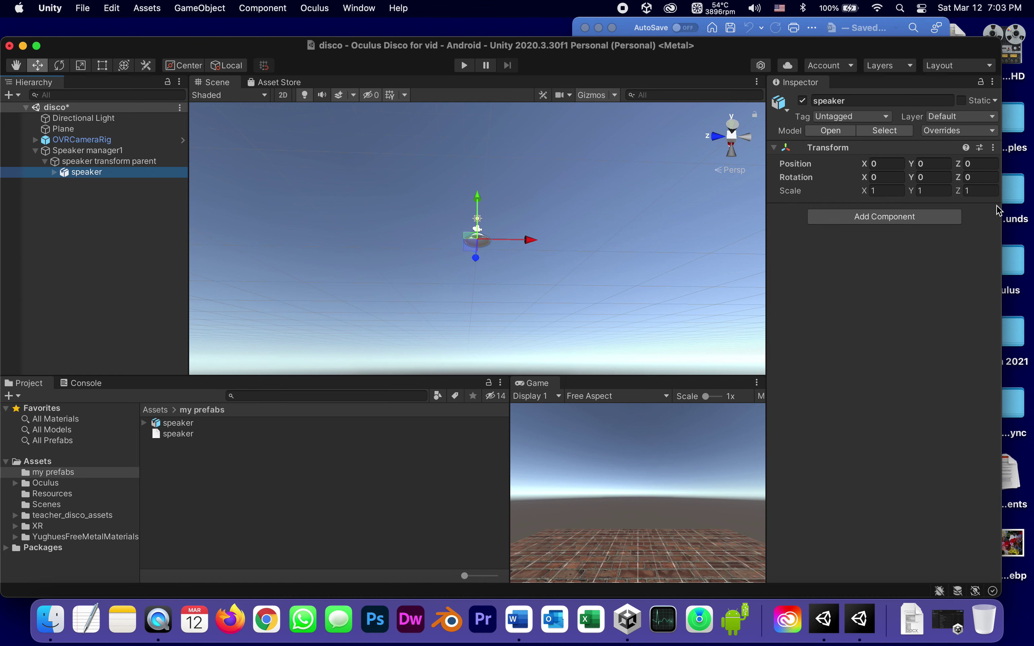
{"action": "left_click_drag", "start_coordinate": [1000, 214], "coordinate": [688, 215]}
Set the speaker's Position Z to 0.28 and Rotation X to 90
{"action": "left_click", "coordinate": [666, 164]}
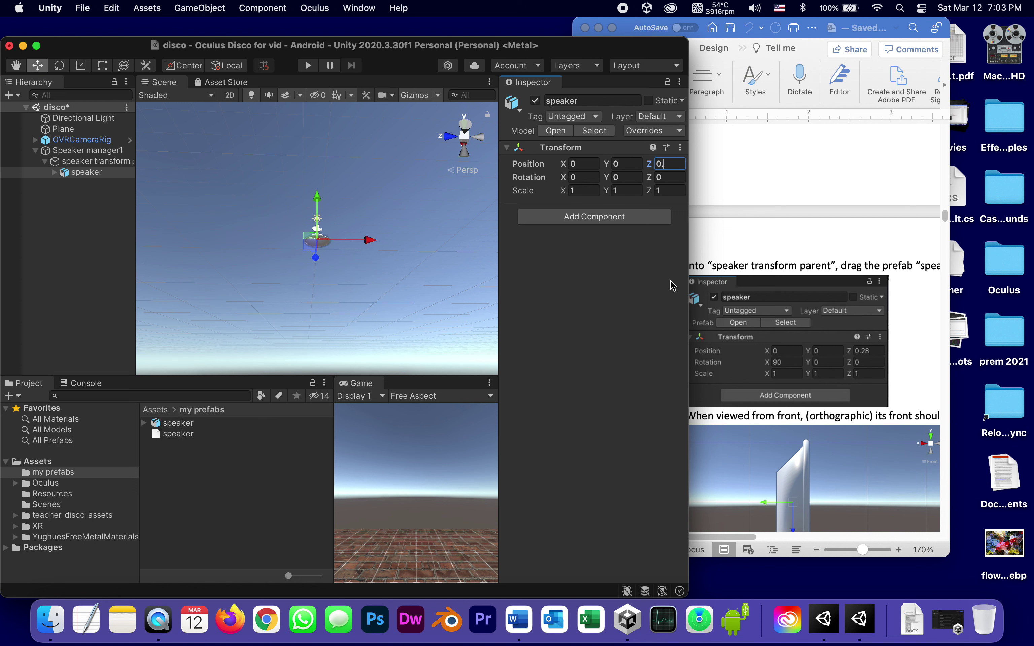
{"action": "type", "text": "0.28"}
{"action": "left_click", "coordinate": [578, 177]}
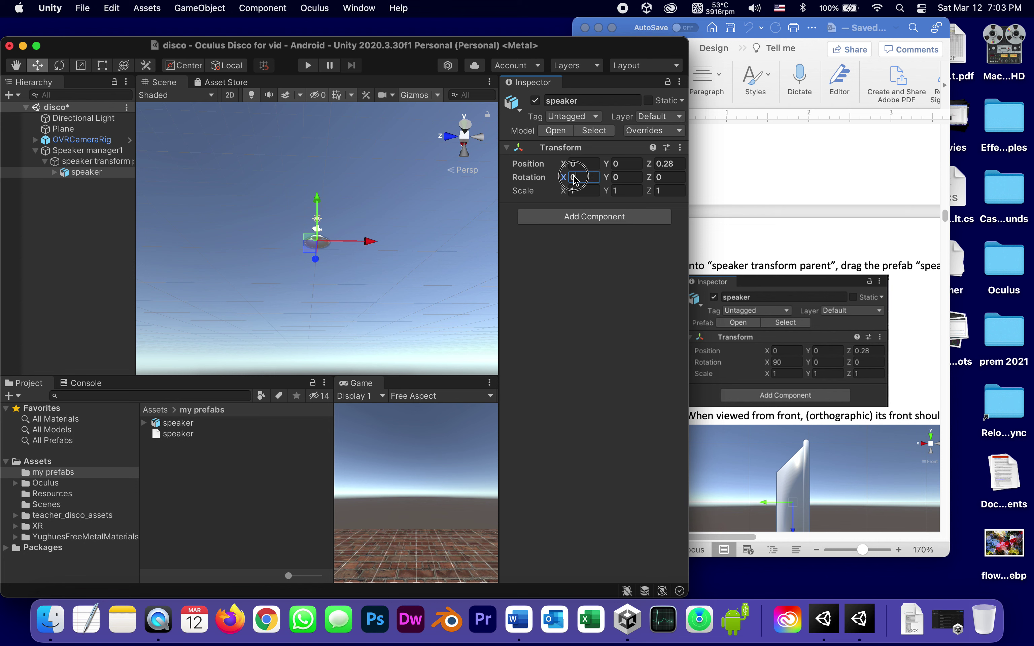
{"action": "type", "text": "90"}
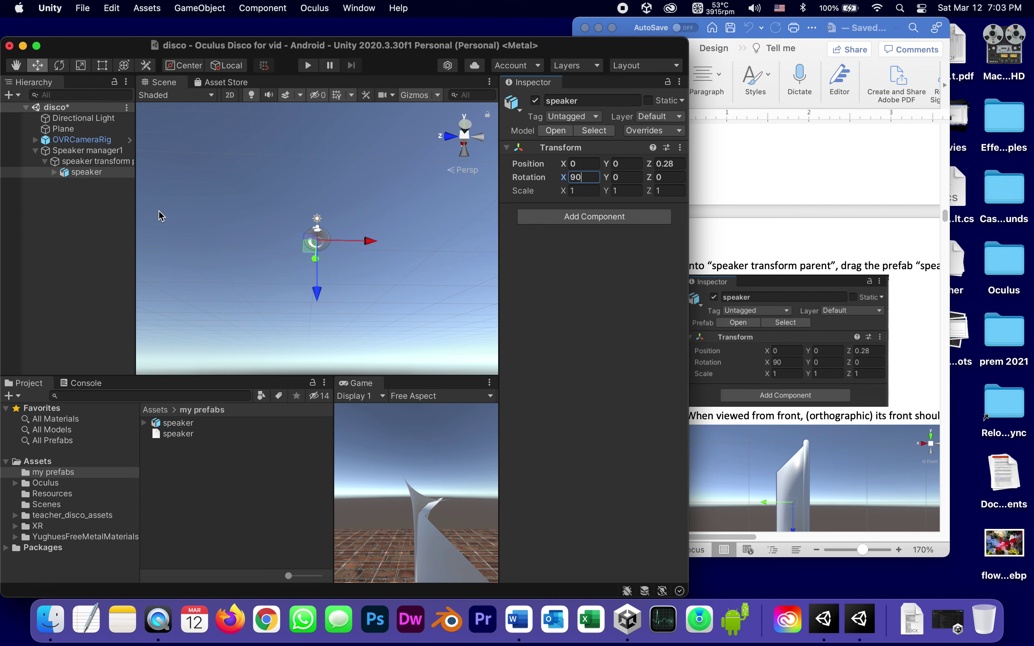
Frame speaker transform parent and view it from the back in orthographic mode
{"action": "double_click", "coordinate": [53, 165]}
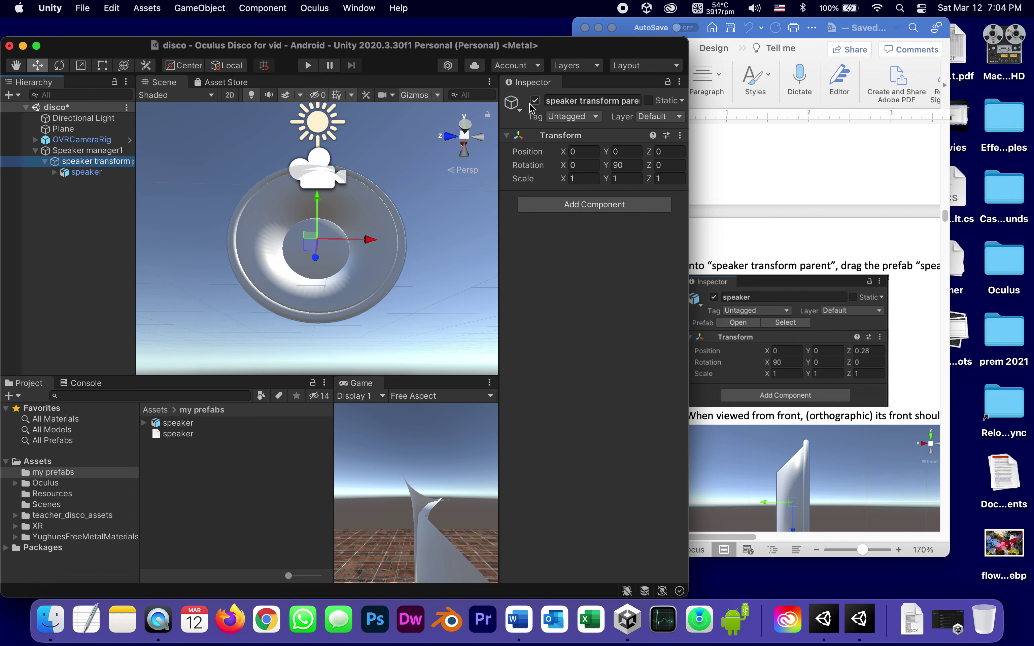
{"action": "left_click", "coordinate": [480, 138]}
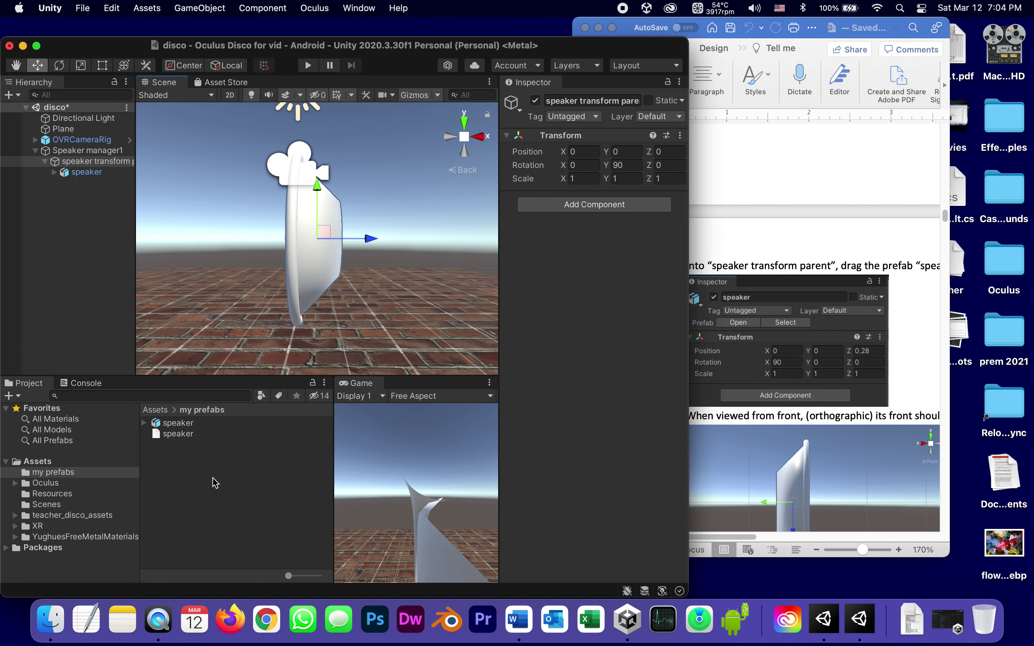
{"action": "left_click", "coordinate": [466, 139]}
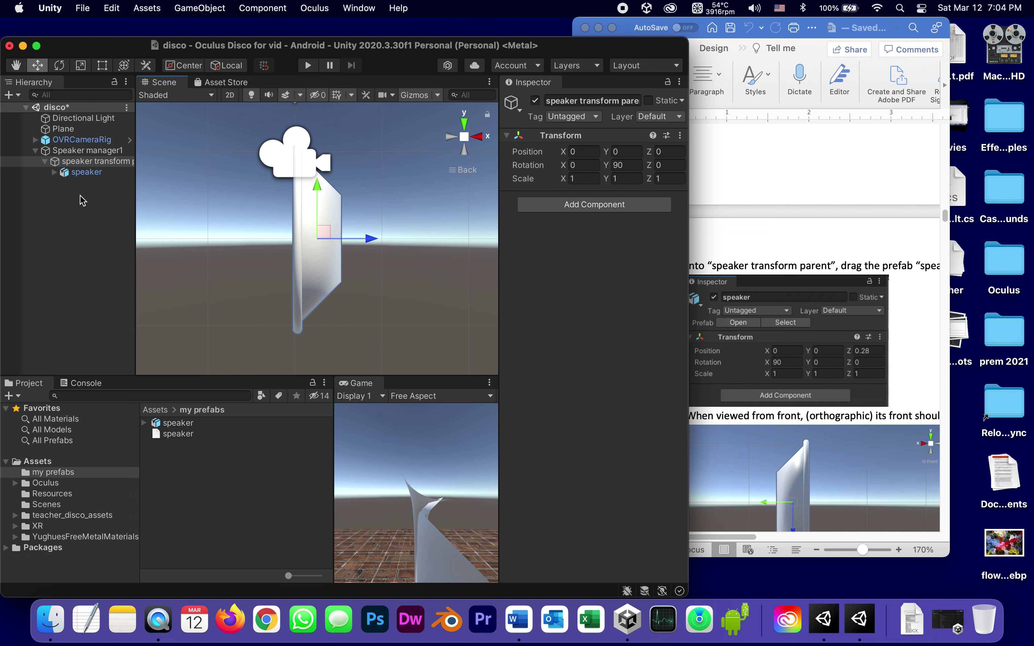
{"action": "left_click", "coordinate": [83, 173]}
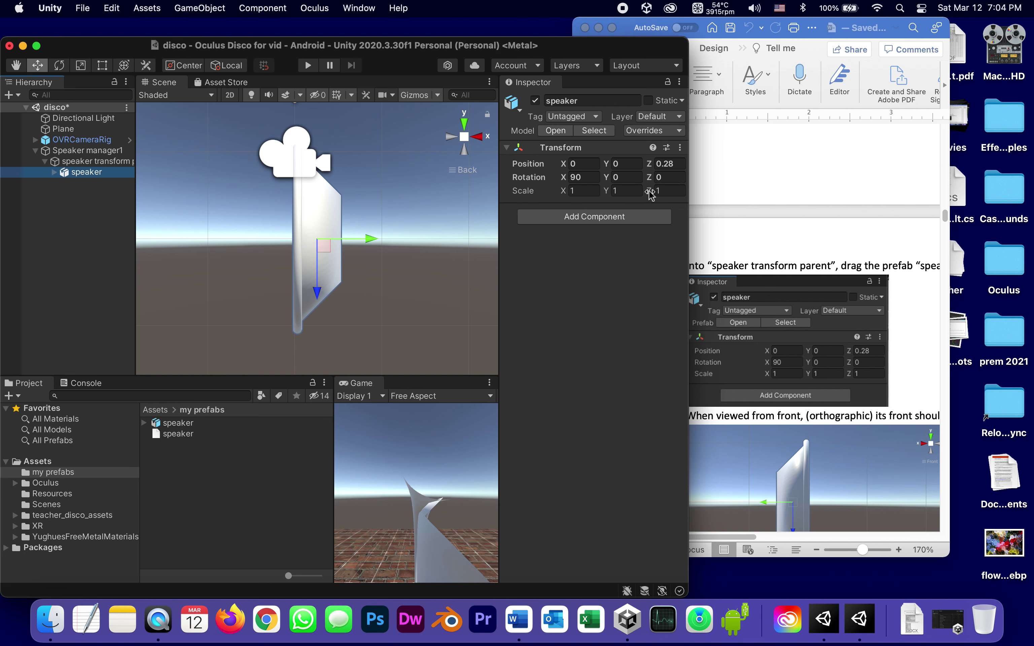
{"action": "left_click_drag", "start_coordinate": [650, 194], "coordinate": [651, 204]}
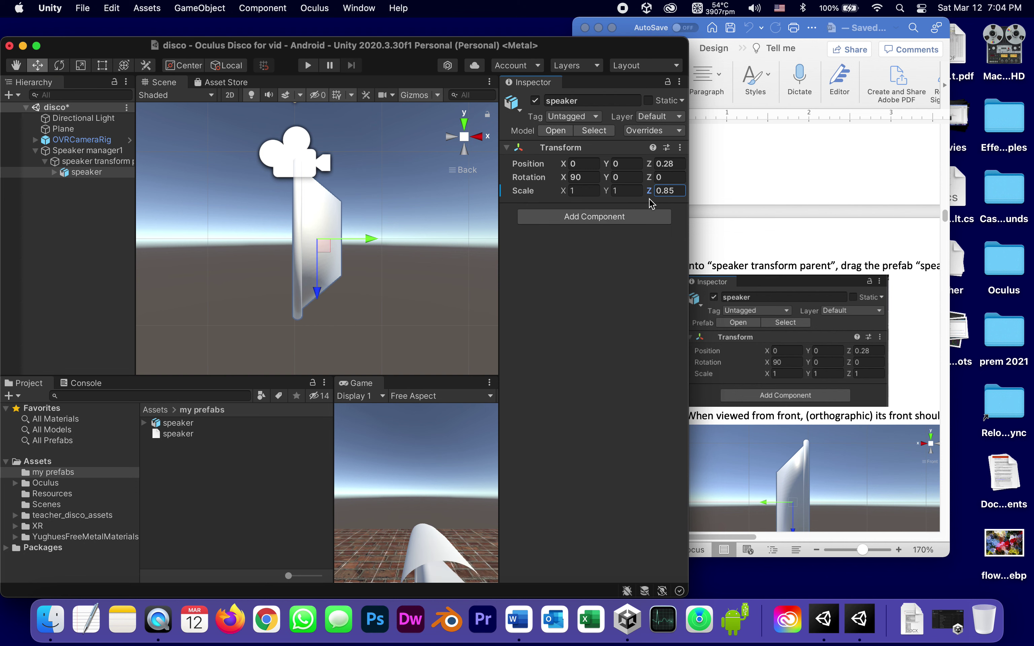
{"action": "type", "text": "1"}
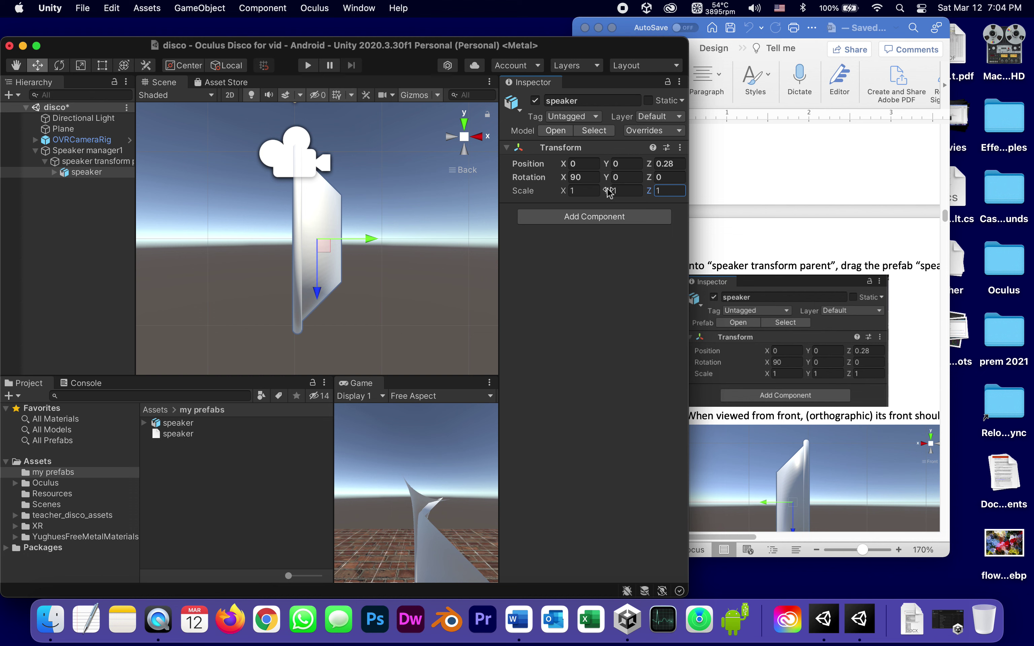
{"action": "left_click_drag", "start_coordinate": [610, 193], "coordinate": [612, 193]}
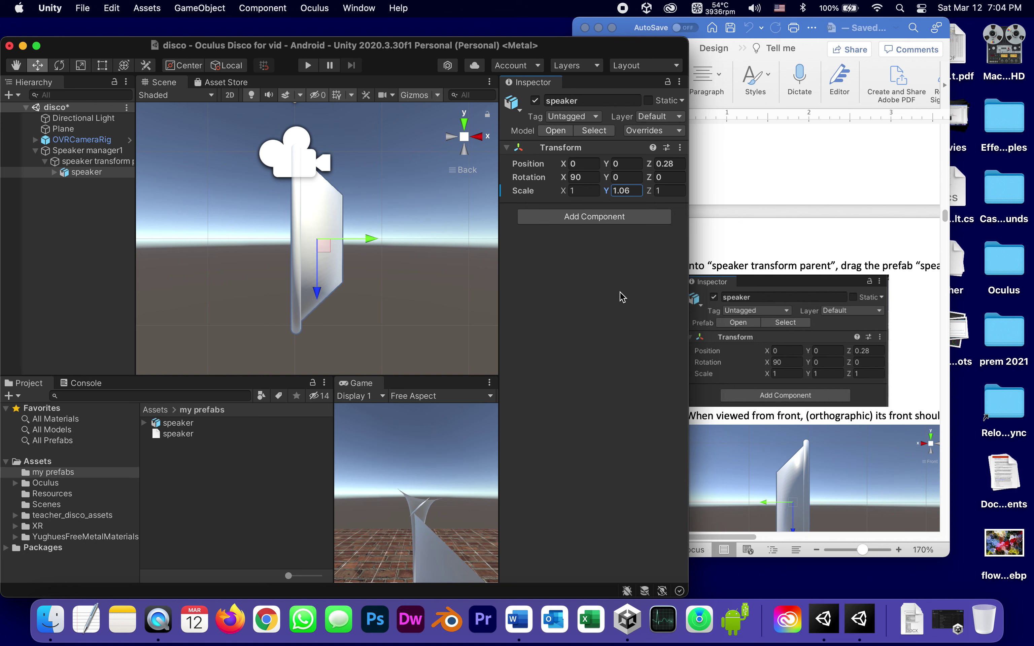
{"action": "key", "text": "super+z"}
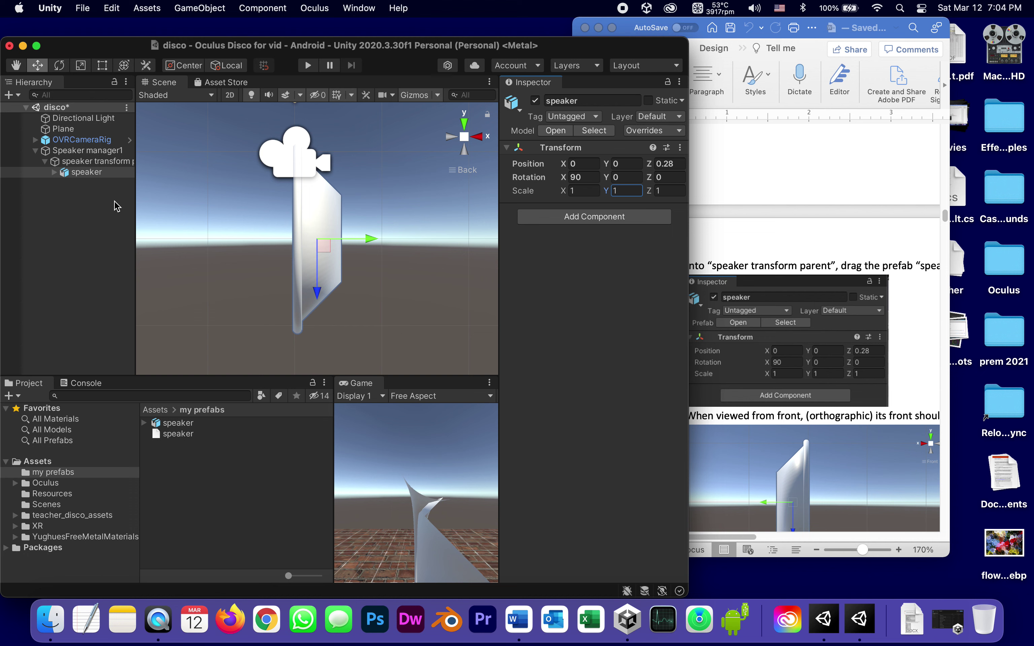
{"action": "left_click", "coordinate": [58, 164]}
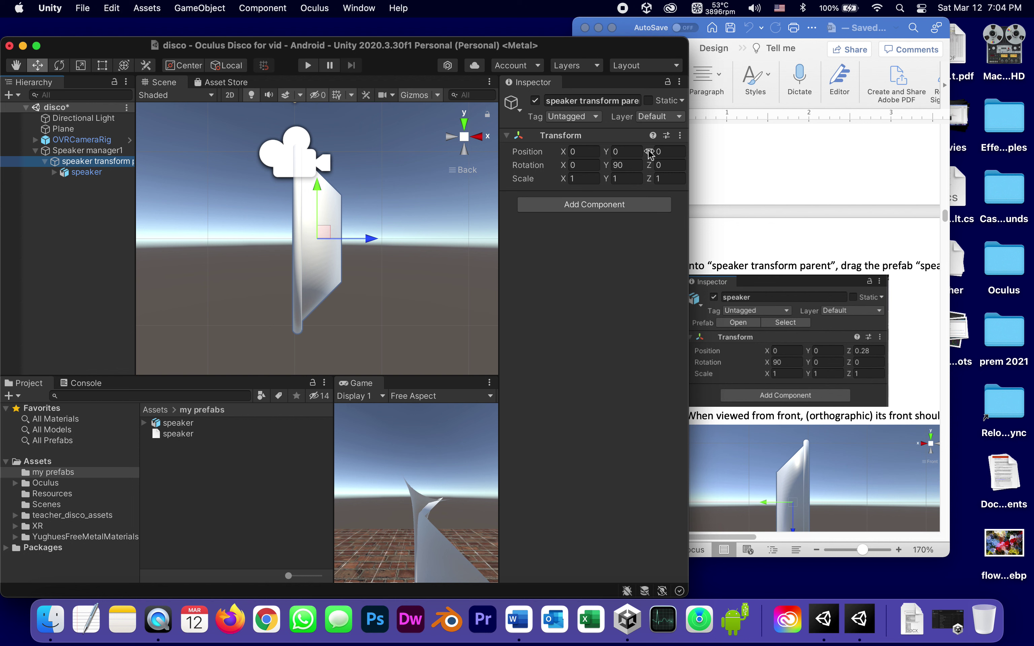
Try larger Z stretches on speaker transform parent, then set Scale Z back to 1
{"action": "left_click_drag", "start_coordinate": [649, 153], "coordinate": [354, 238]}
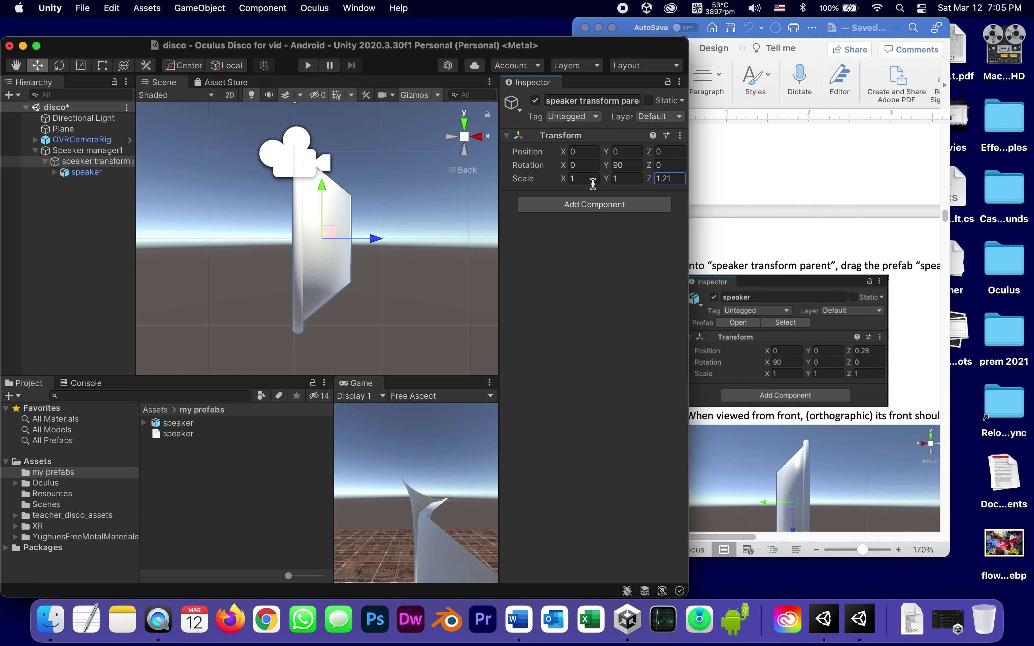
{"action": "left_click_drag", "start_coordinate": [651, 182], "coordinate": [633, 176]}
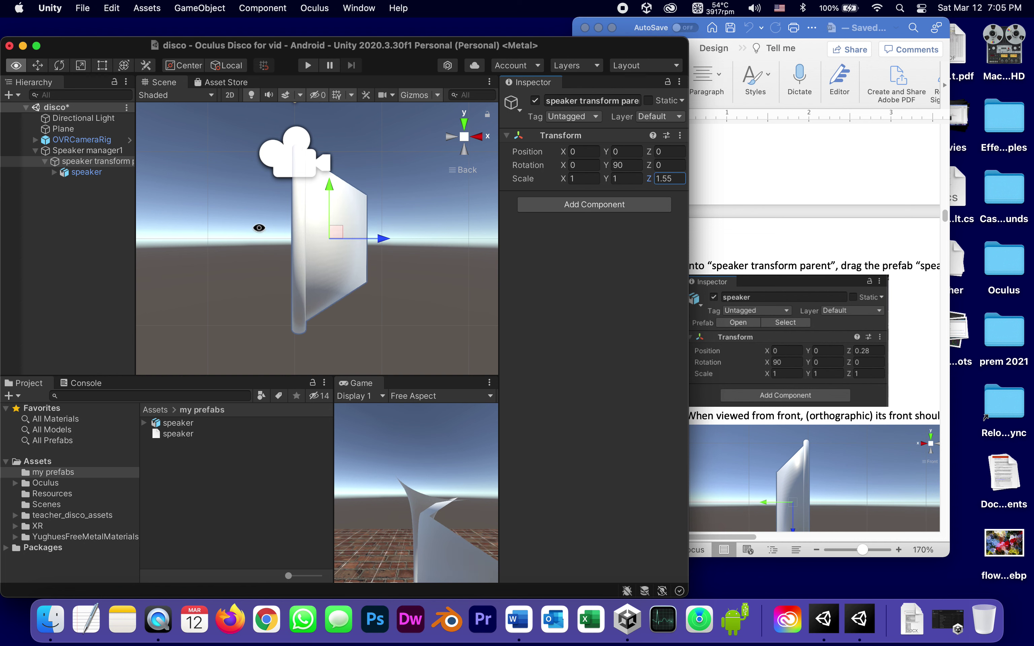
{"action": "left_click_drag", "start_coordinate": [258, 228], "coordinate": [409, 223], "text": "alt"}
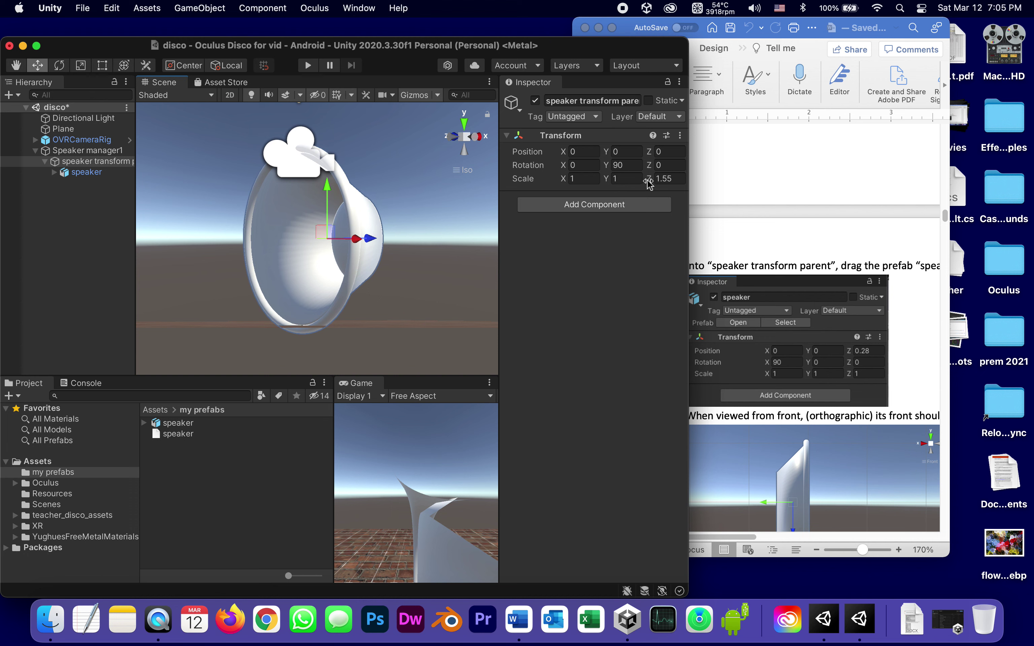
{"action": "mouse_move", "coordinate": [648, 179]}
{"action": "left_mouse_down"}
{"action": "mouse_move", "coordinate": [649, 189]}
{"action": "mouse_move", "coordinate": [657, 169]}
{"action": "left_mouse_up"}
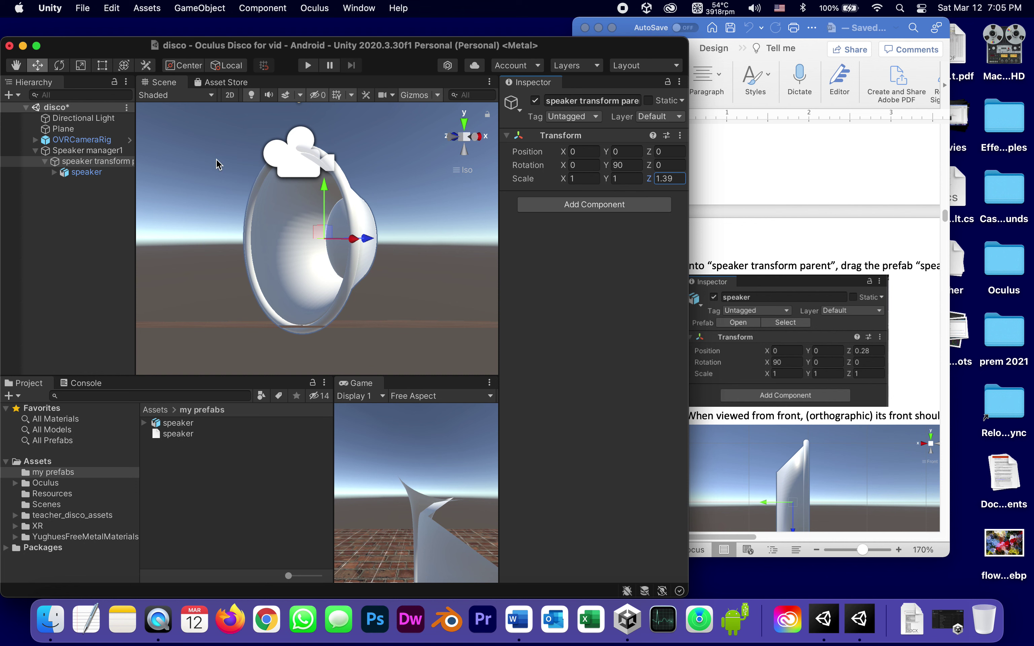
{"action": "left_click", "coordinate": [682, 178]}
{"action": "type", "text": "1"}
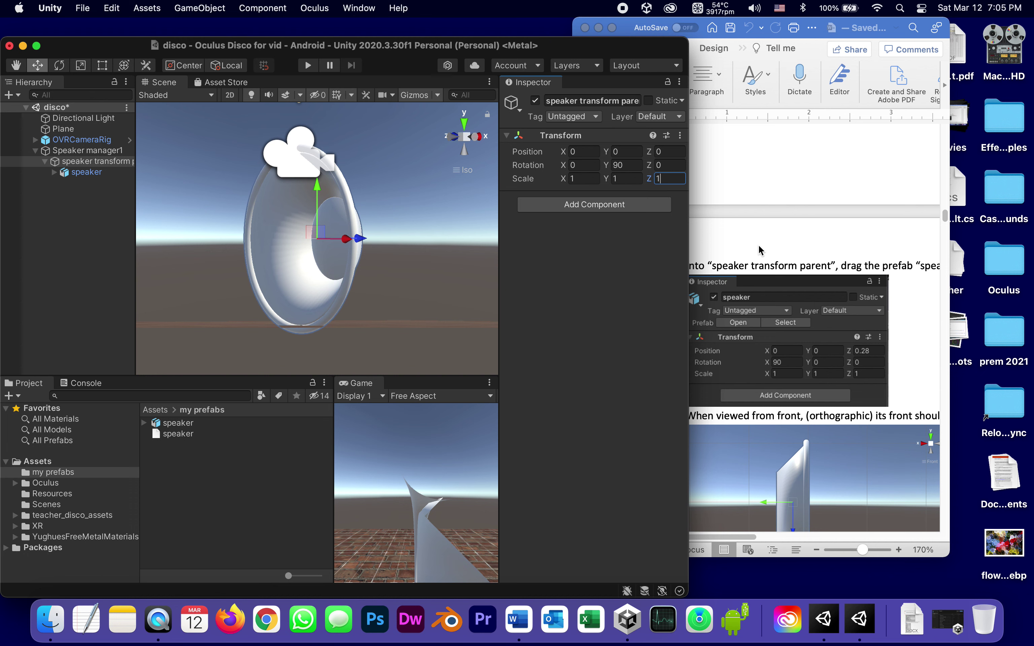
{"action": "left_click", "coordinate": [764, 232]}
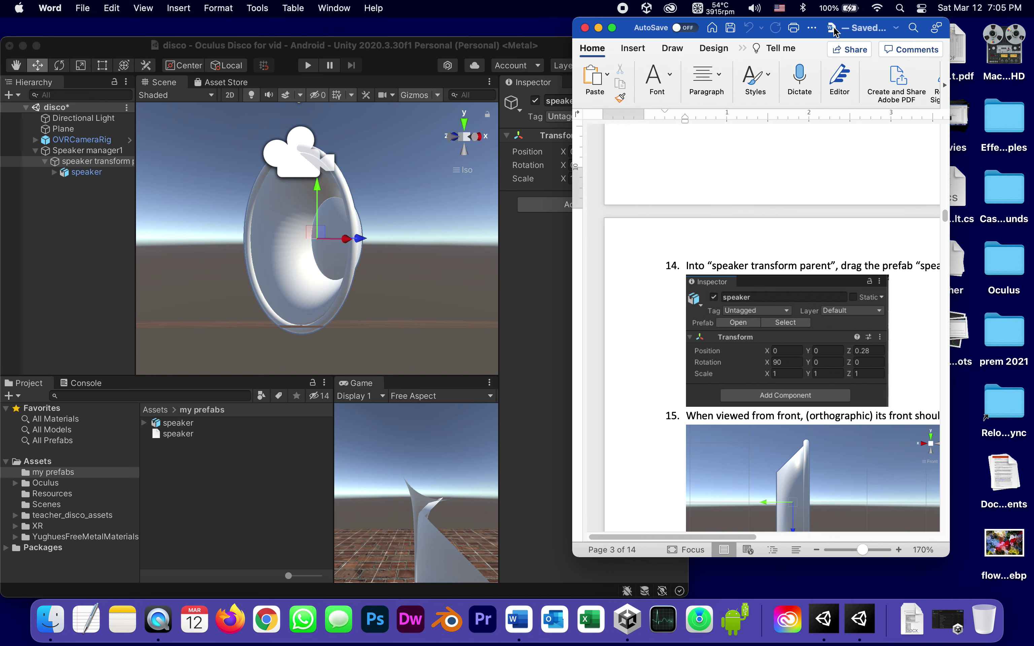
Move the Word guide left, widen it, and scroll to steps 15–17
{"action": "left_click_drag", "start_coordinate": [625, 29], "coordinate": [498, 33]}
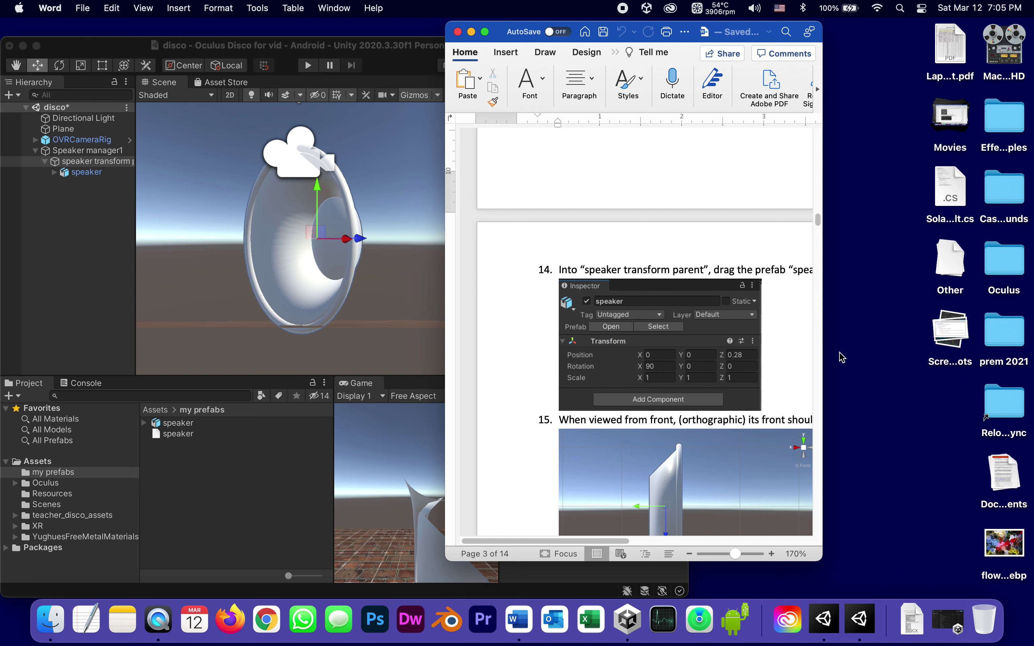
{"action": "left_click_drag", "start_coordinate": [821, 346], "coordinate": [1024, 346]}
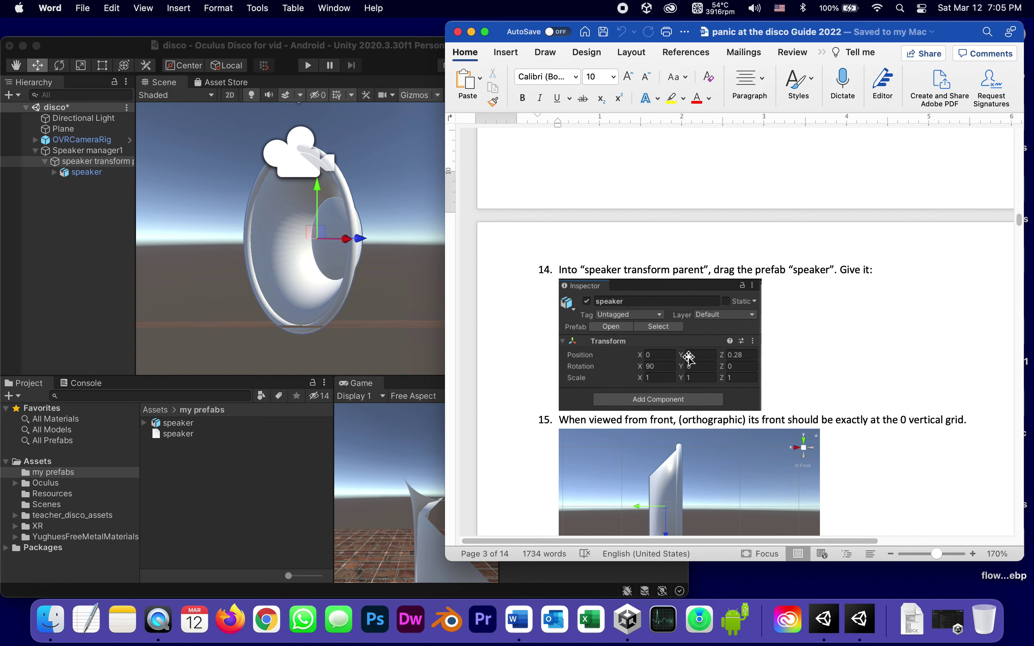
{"action": "scroll", "coordinate": [767, 359], "scroll_direction": "down", "scroll_amount": 5}
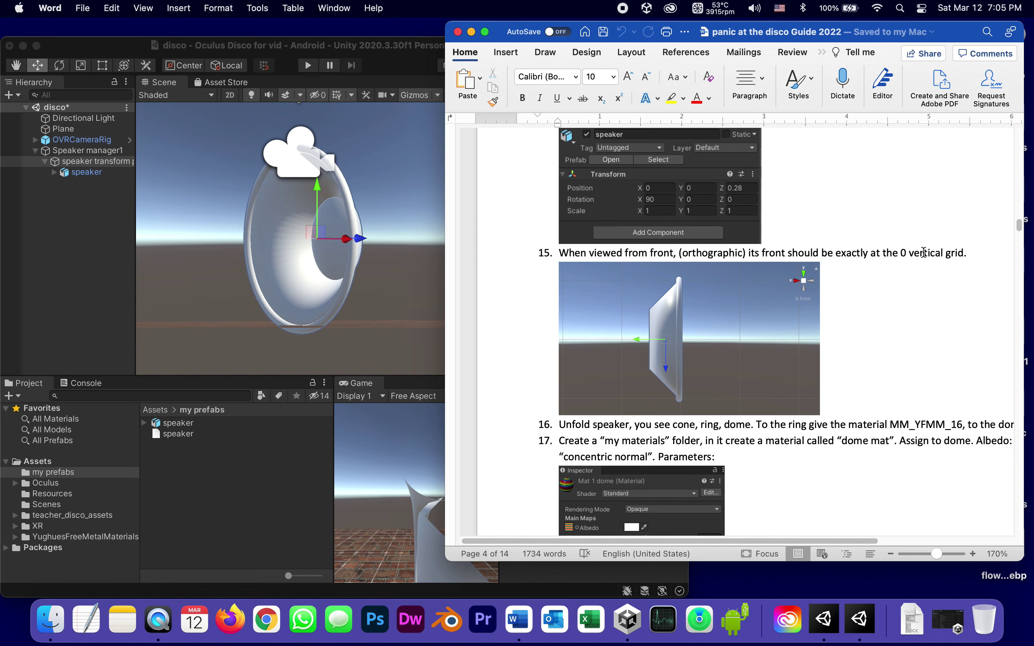
Select Speaker manager1 and switch the Scene view to the Front view
{"action": "left_click", "coordinate": [47, 241]}
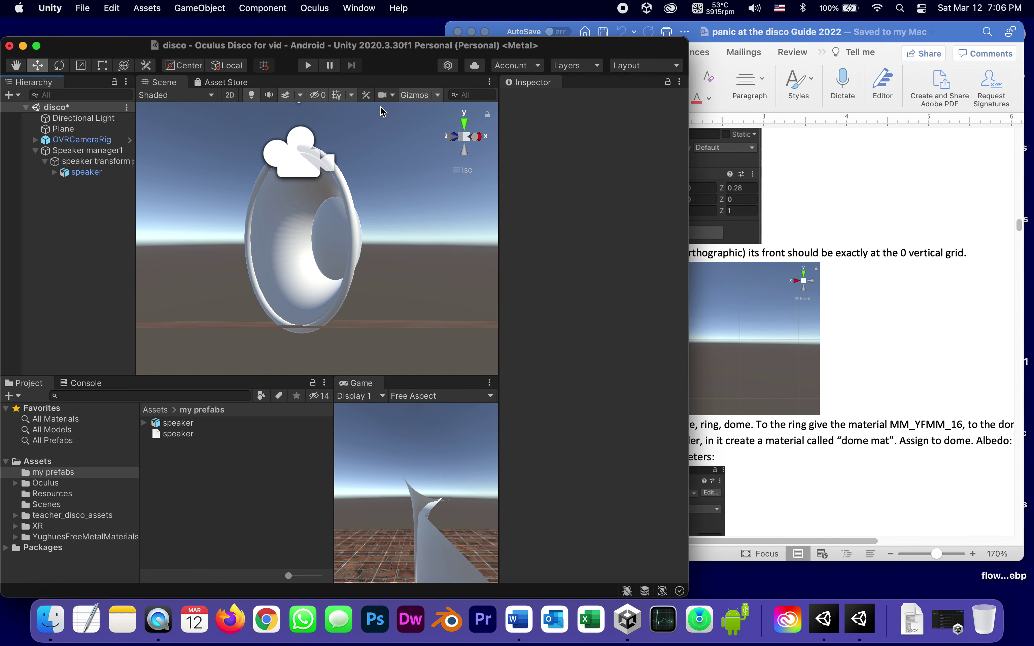
{"action": "left_click", "coordinate": [52, 151]}
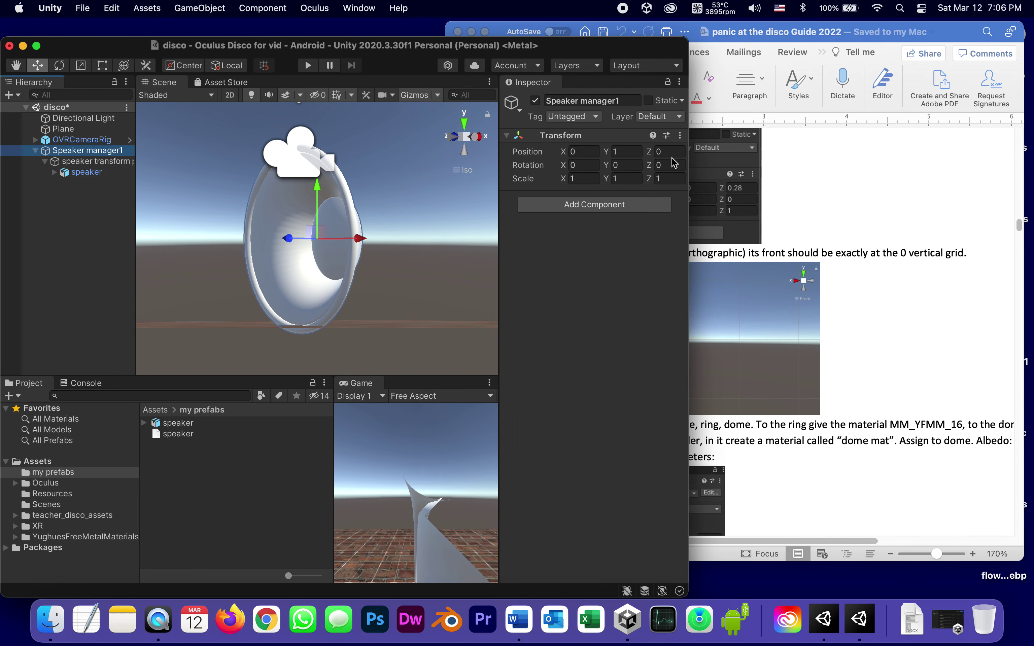
{"action": "left_click", "coordinate": [457, 140]}
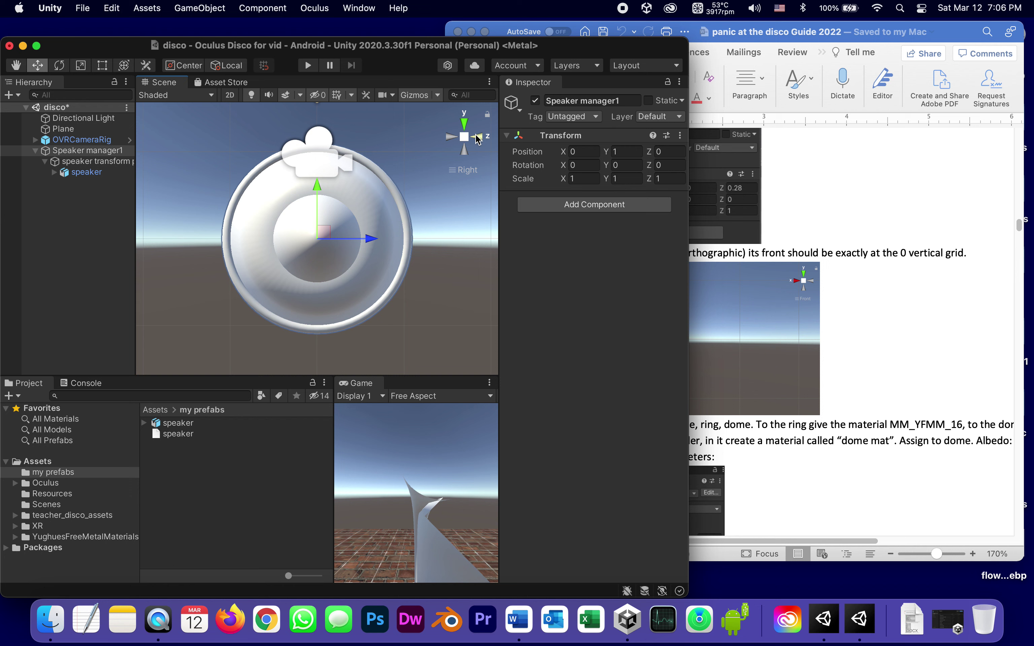
{"action": "left_click", "coordinate": [479, 138]}
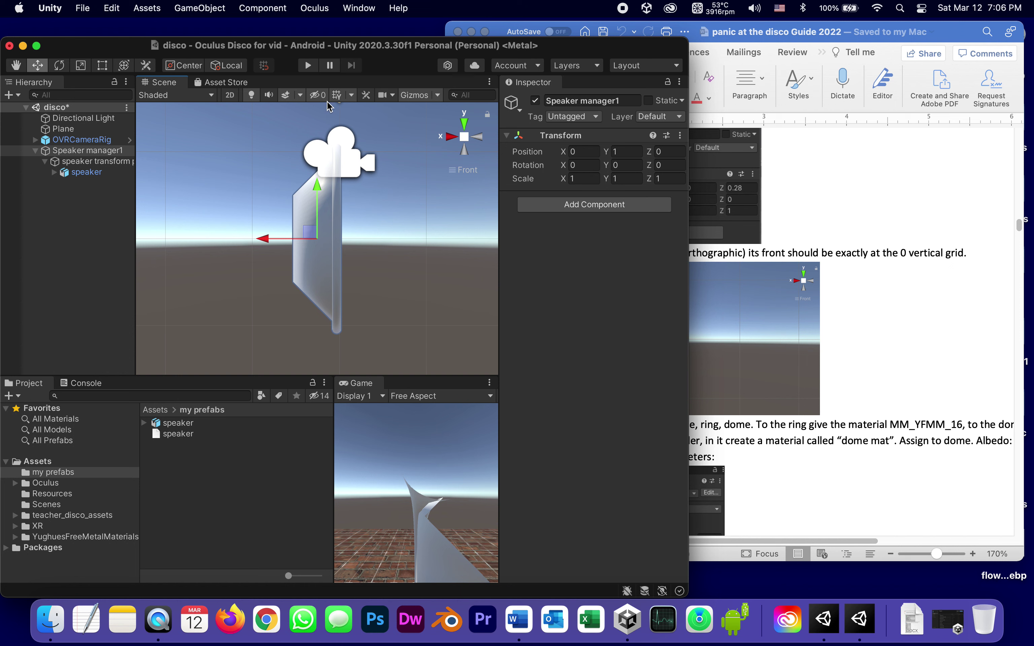
Set the Scene grid opacity to 1 and clear the selection
{"action": "left_click", "coordinate": [338, 94]}
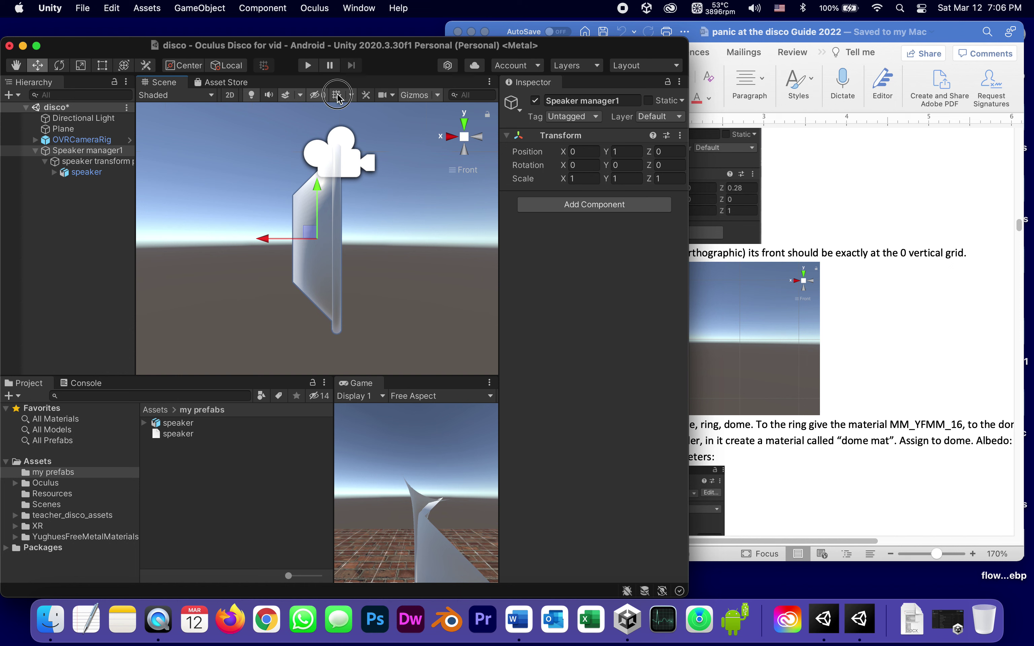
{"action": "left_click", "coordinate": [351, 96]}
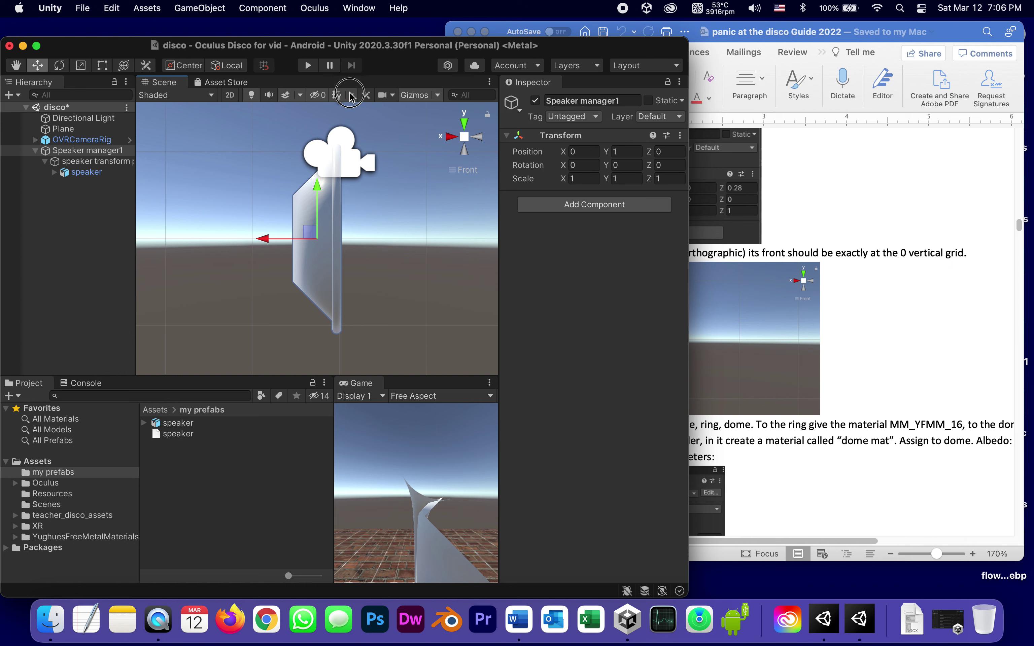
{"action": "left_click_drag", "start_coordinate": [398, 168], "coordinate": [427, 168]}
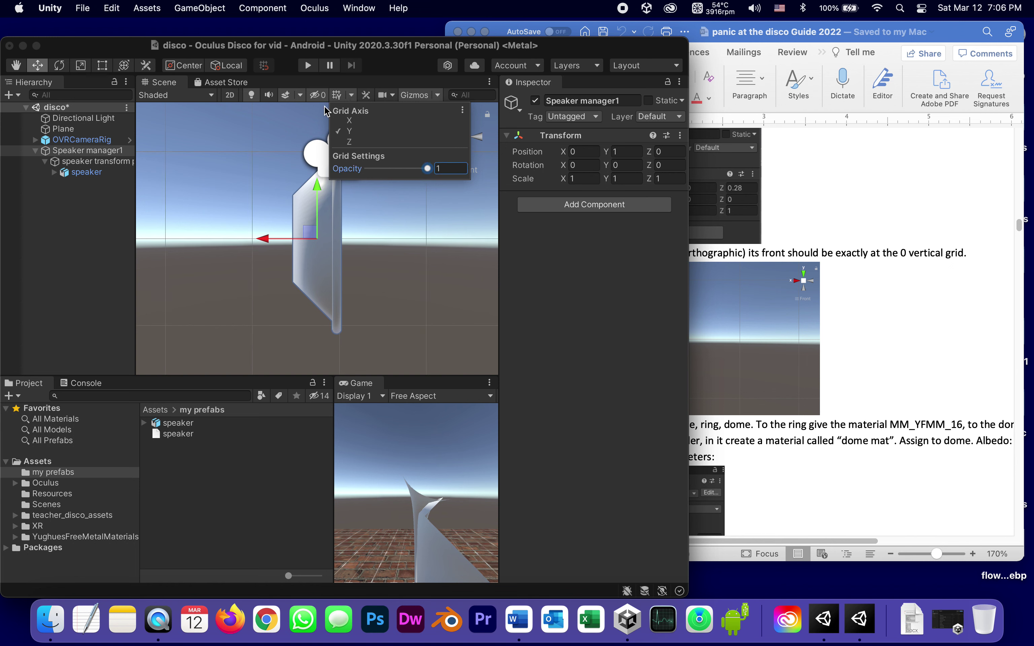
{"action": "left_click", "coordinate": [256, 113]}
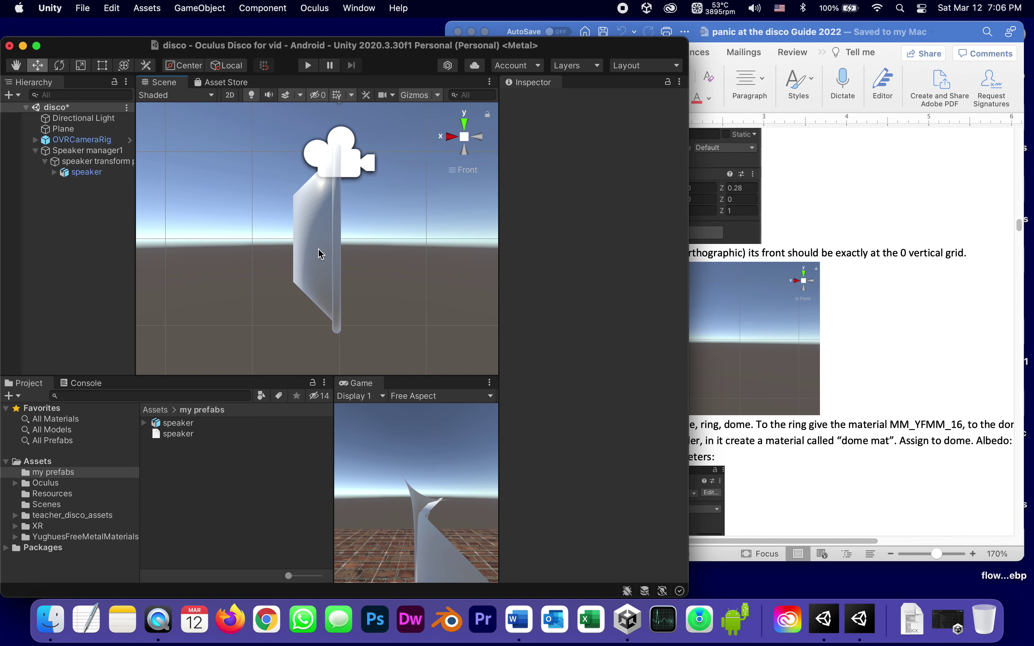
Scroll the guide to steps 16–18 and widen it to show step 16's full line
{"action": "left_click", "coordinate": [898, 310]}
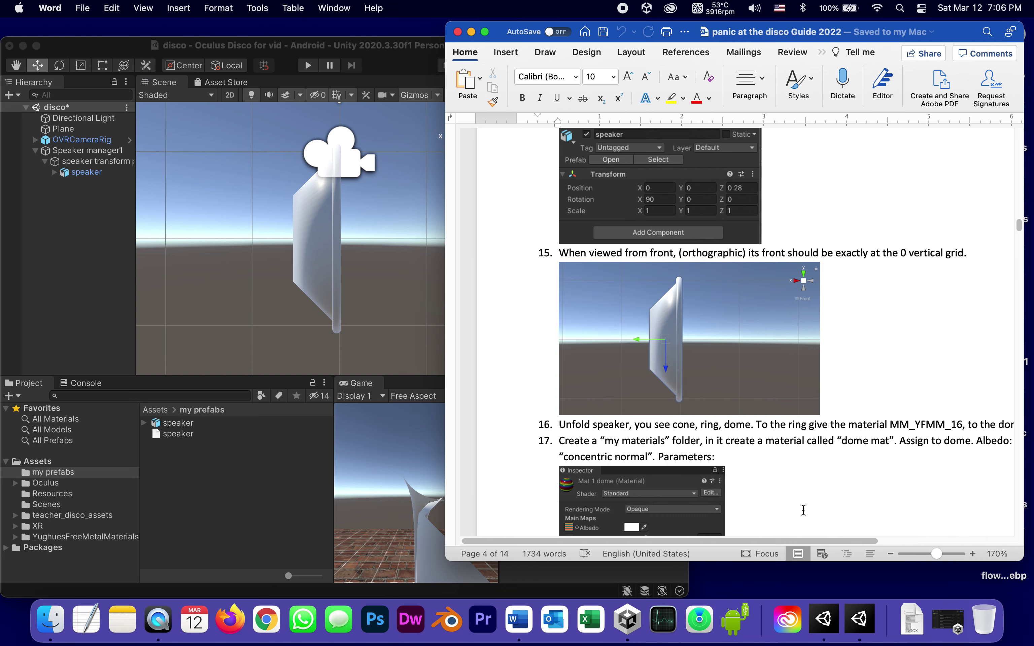
{"action": "scroll", "coordinate": [785, 459], "scroll_direction": "down", "scroll_amount": 6}
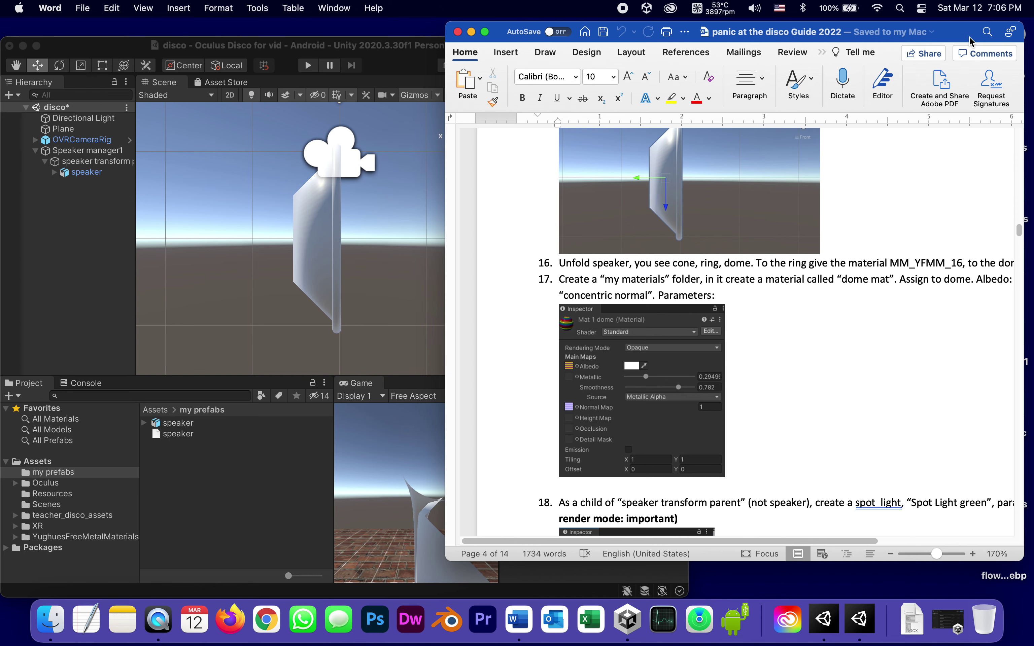
{"action": "left_click_drag", "start_coordinate": [960, 38], "coordinate": [798, 50]}
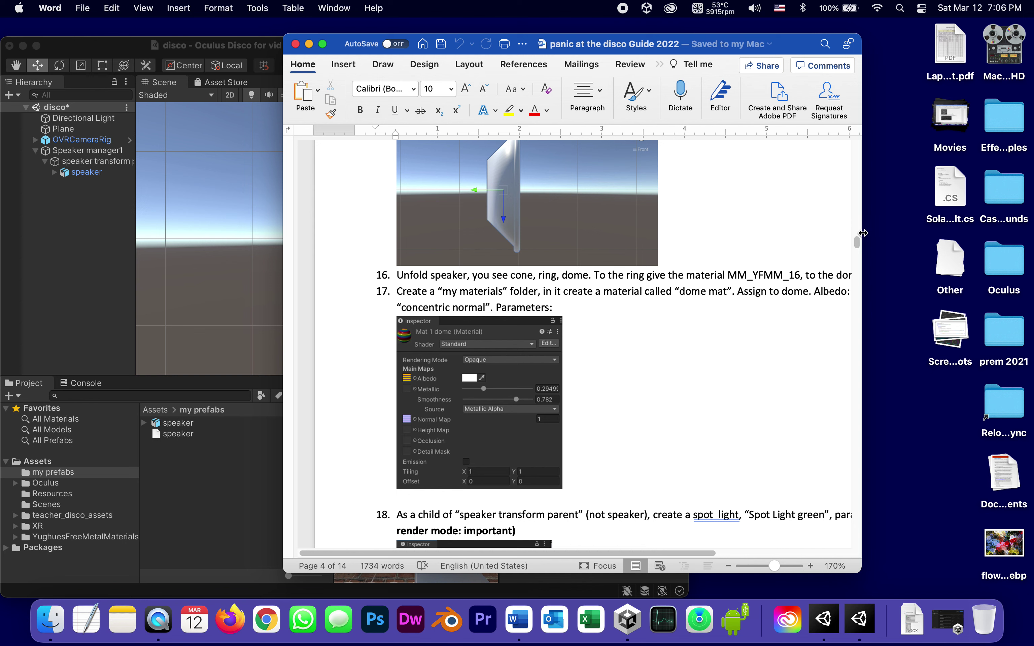
{"action": "left_click_drag", "start_coordinate": [863, 233], "coordinate": [980, 233]}
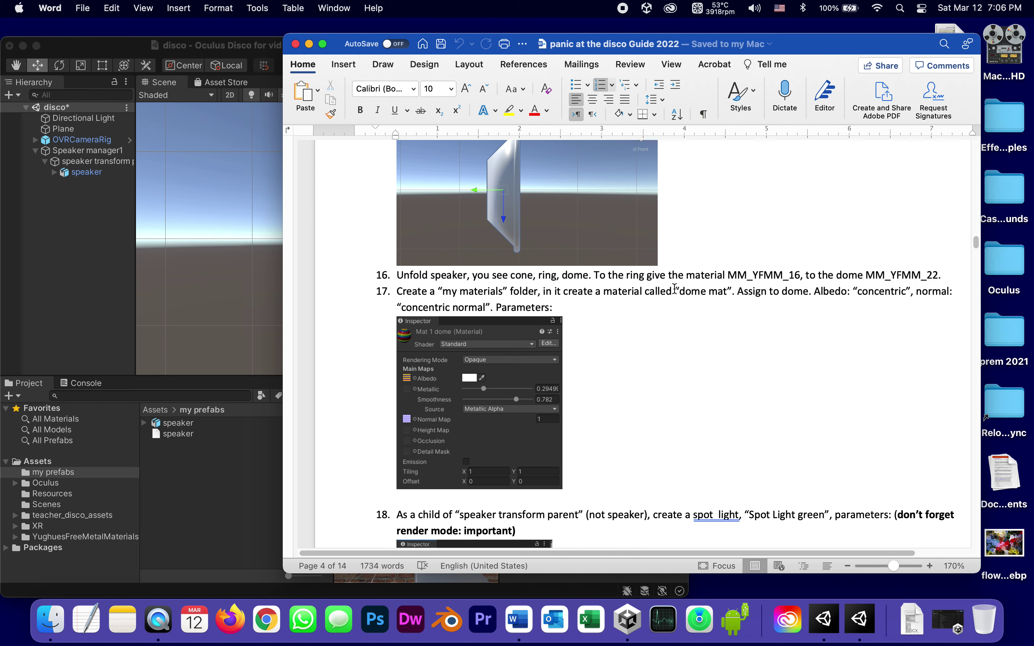
Unfold speaker into Cone, dome and ring, and change step 16's 'dome' to 'cone'
{"action": "left_click", "coordinate": [93, 251]}
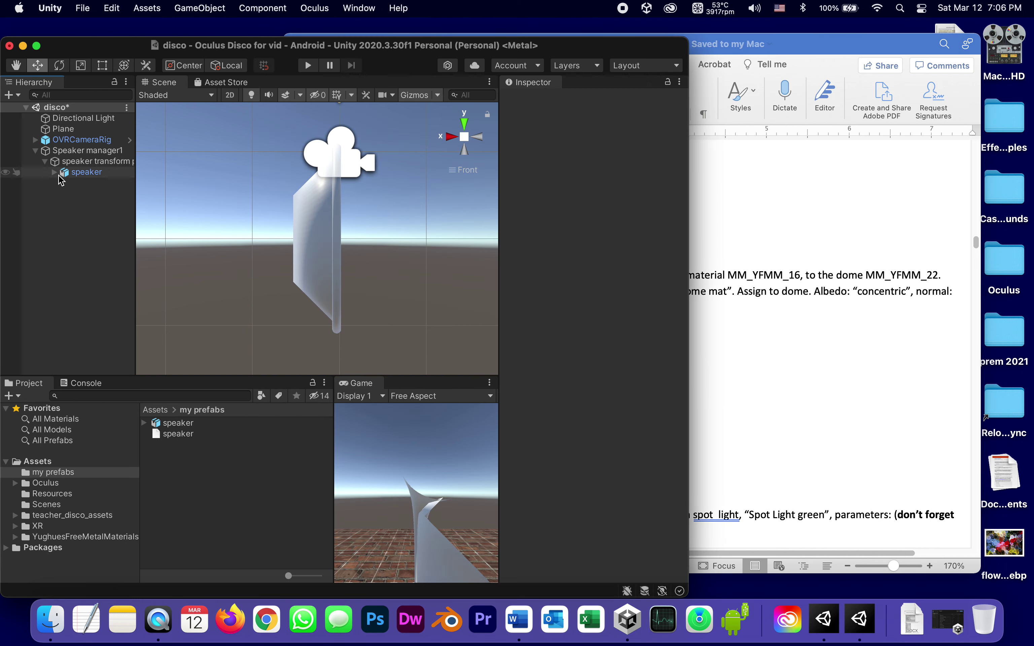
{"action": "left_click", "coordinate": [54, 172]}
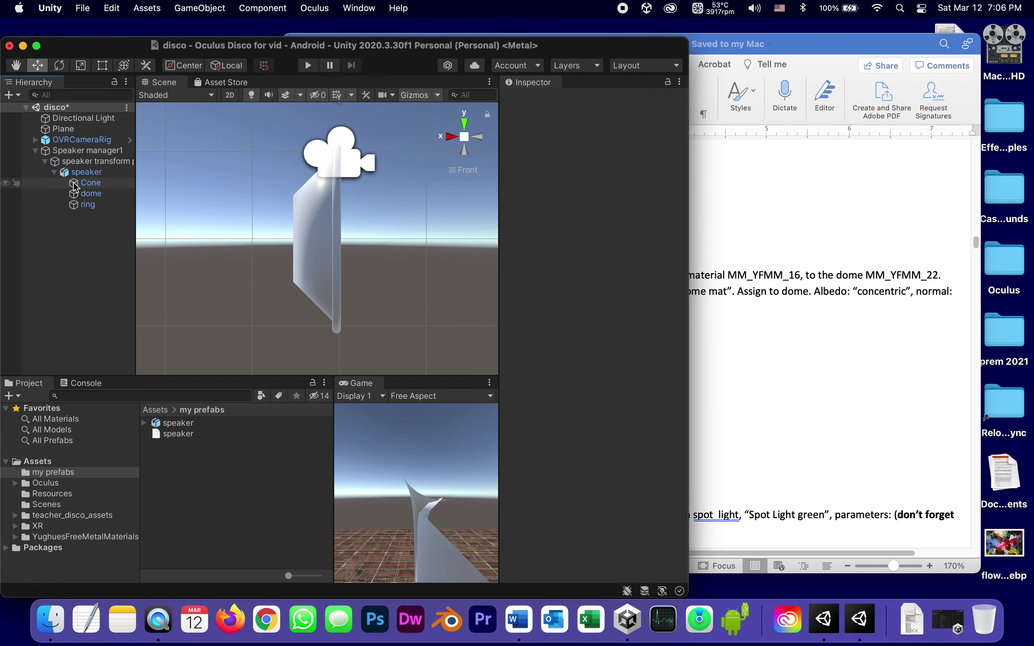
{"action": "left_click", "coordinate": [810, 409]}
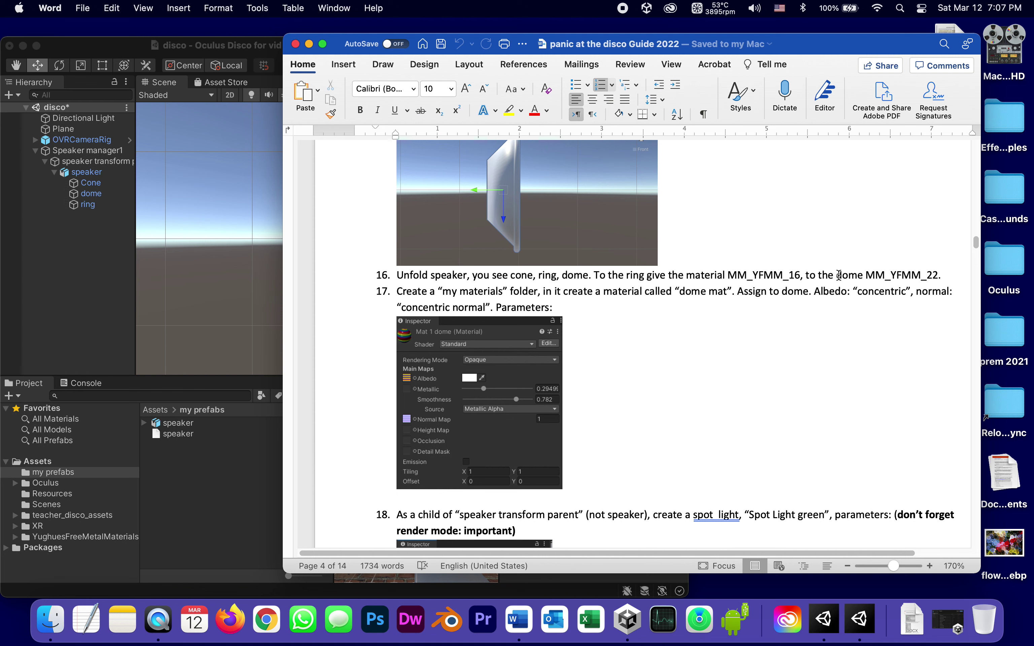
{"action": "double_click", "coordinate": [848, 276]}
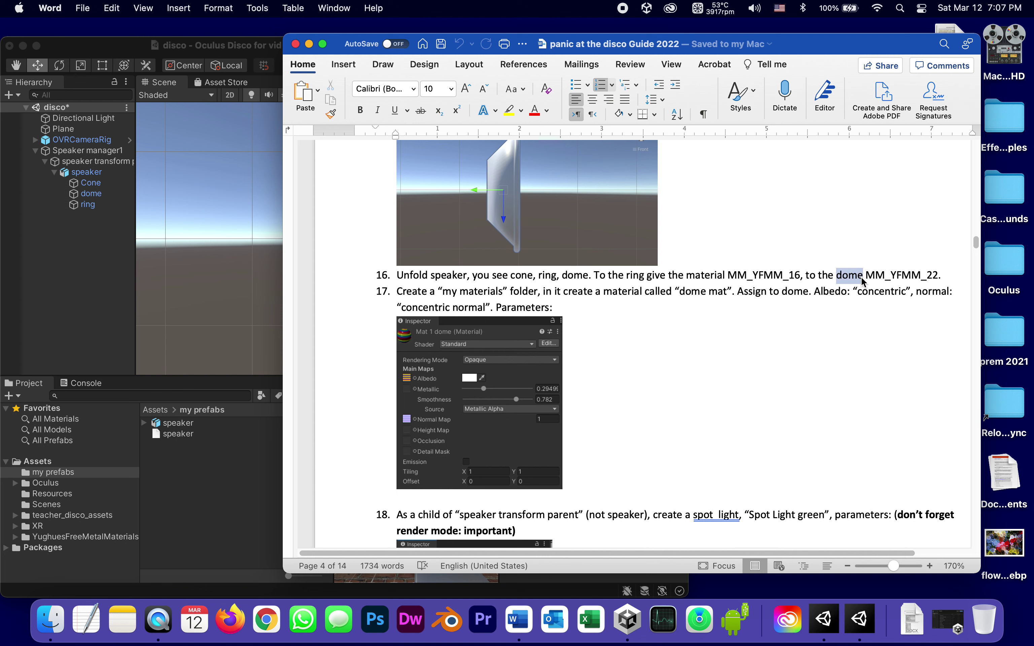
{"action": "type", "text": "cone"}
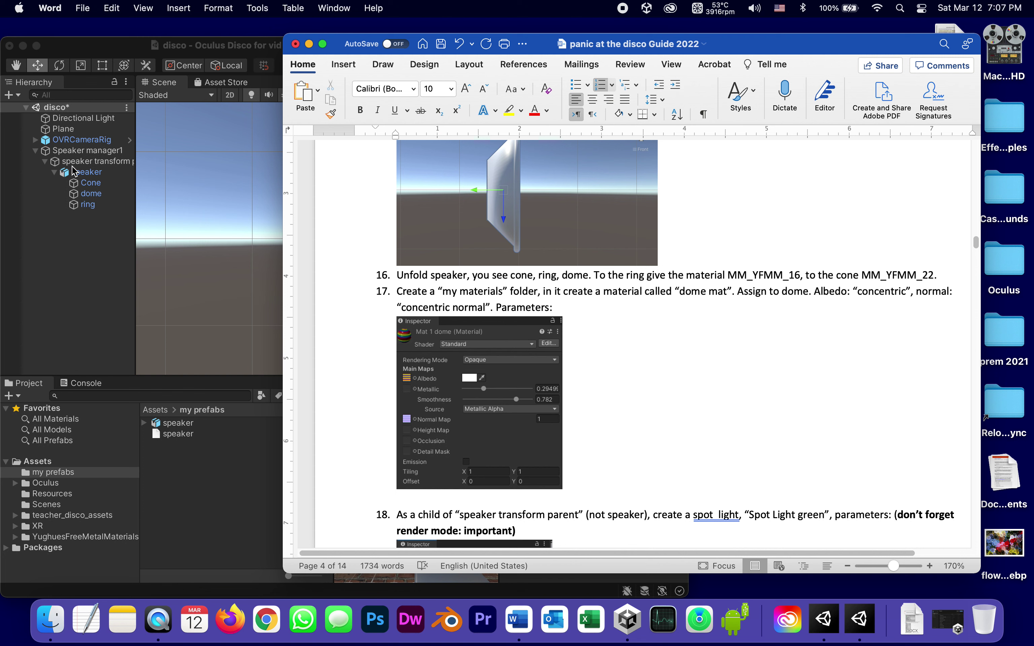
{"action": "left_click", "coordinate": [76, 205]}
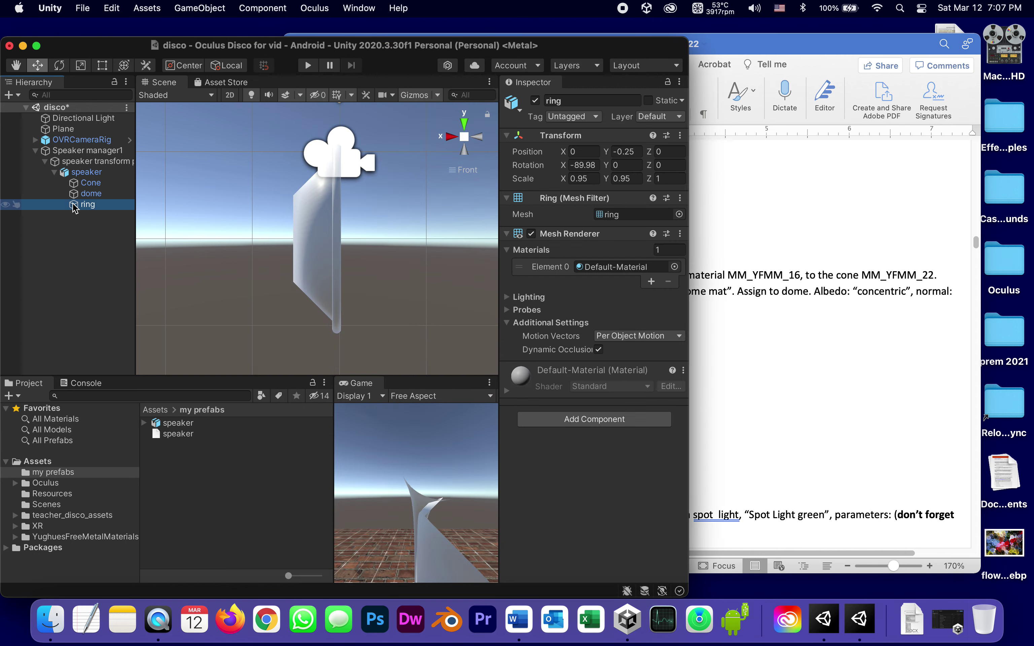
Put M_YFMM_16 in the ring's Mesh Renderer Element 0 slot, then select the Cone
{"action": "left_click", "coordinate": [674, 267]}
{"action": "scroll", "coordinate": [636, 353], "scroll_direction": "up", "scroll_amount": 15}
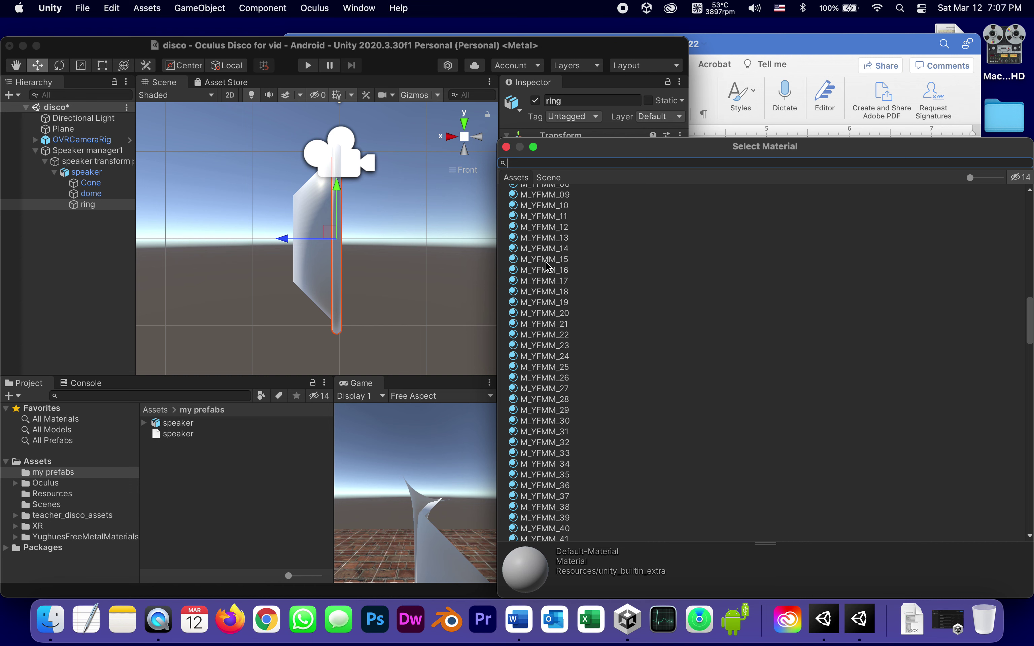
{"action": "left_click", "coordinate": [549, 269]}
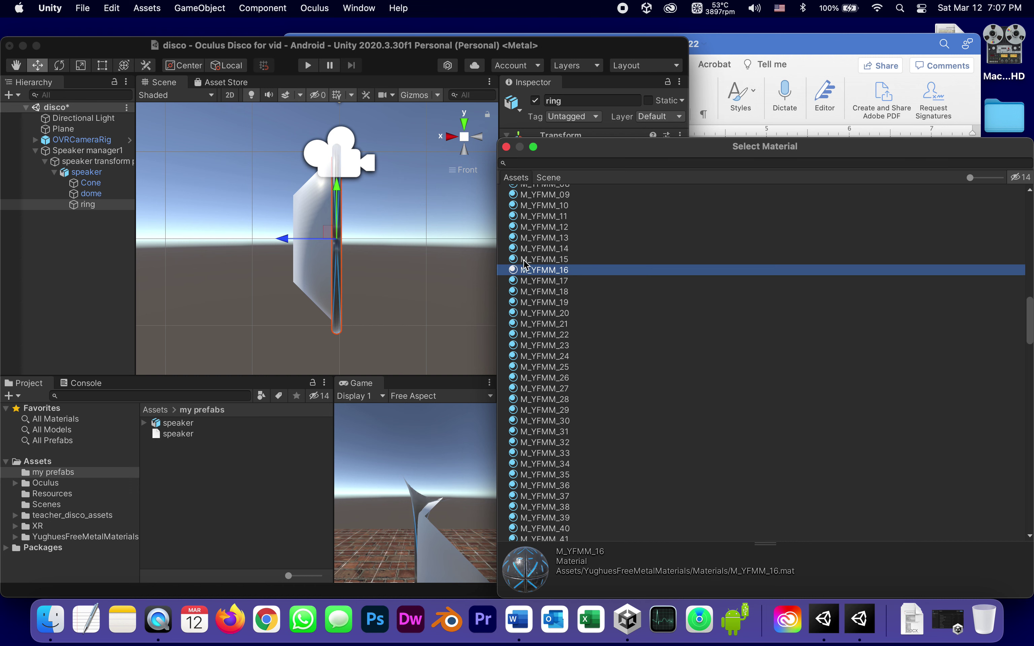
{"action": "left_click", "coordinate": [507, 147]}
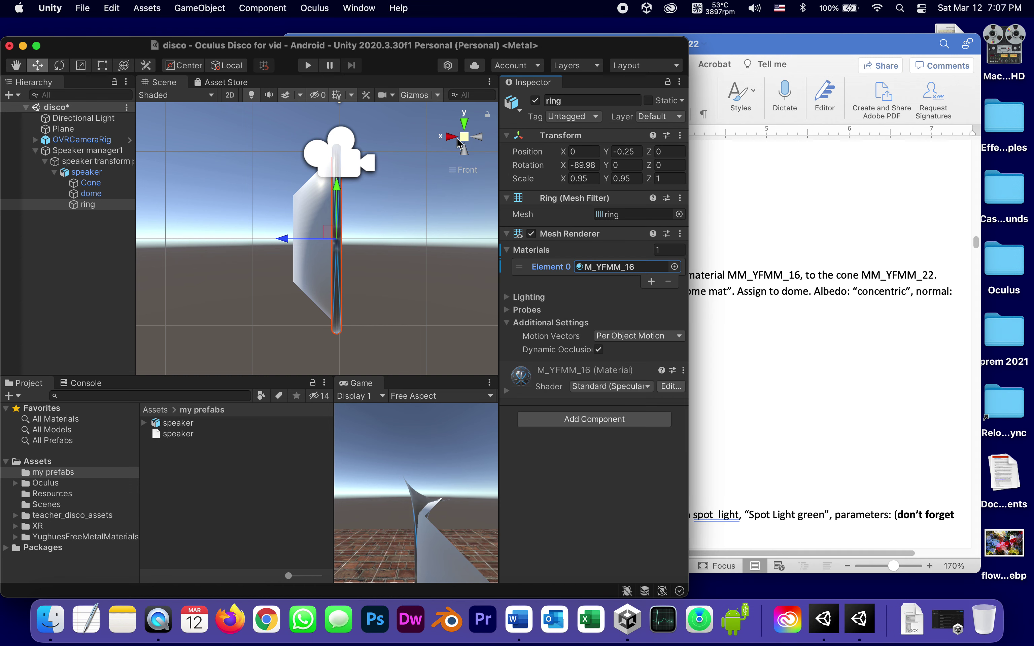
{"action": "left_click_drag", "start_coordinate": [394, 220], "coordinate": [98, 203], "text": "alt"}
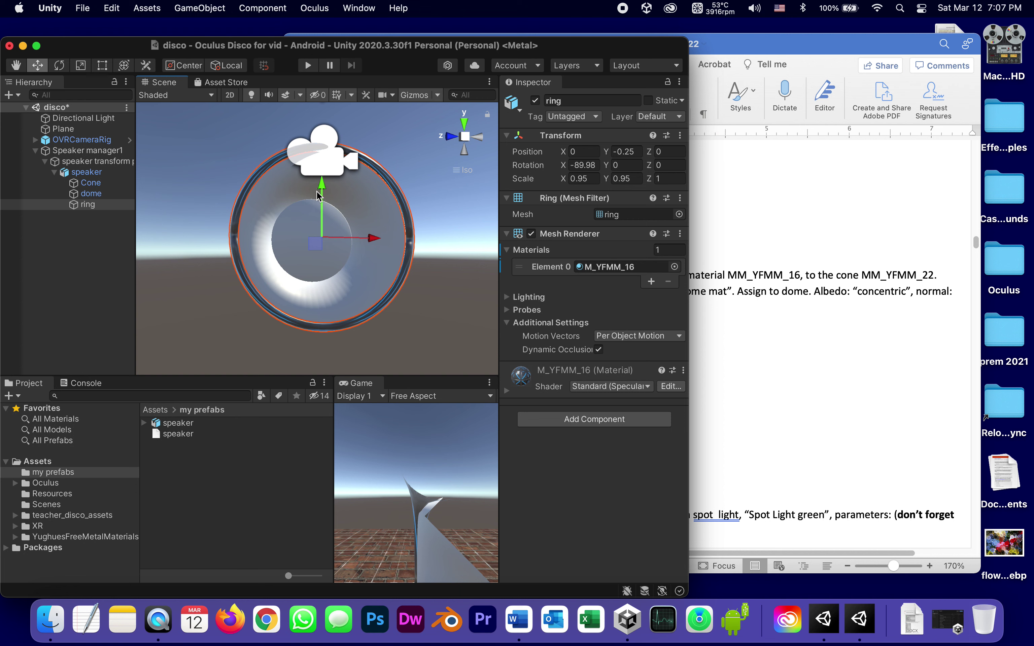
{"action": "left_click", "coordinate": [97, 184]}
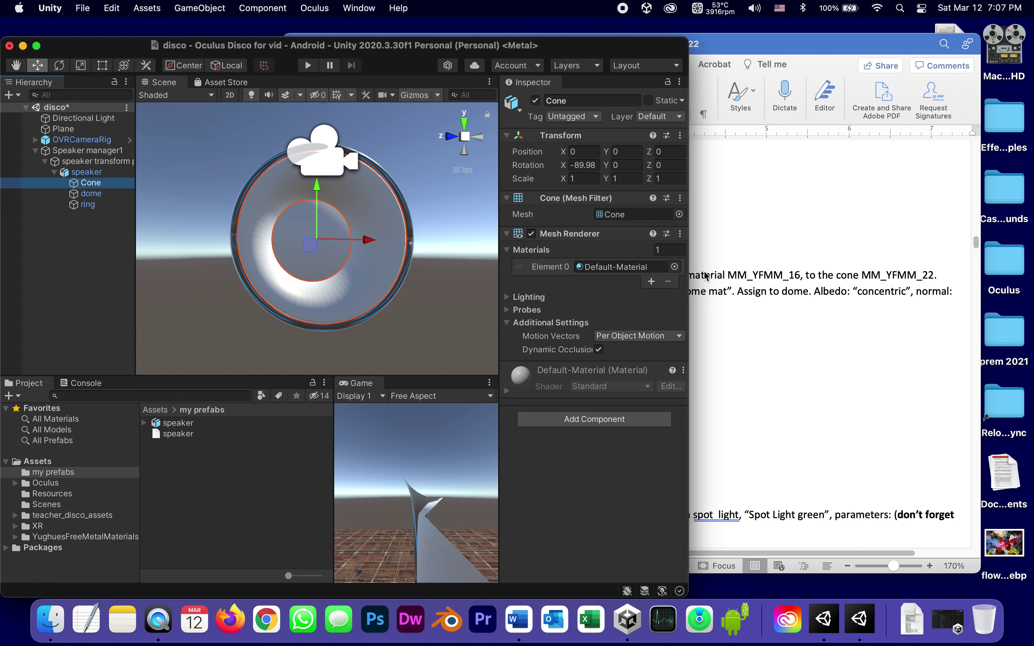
Apply the M_YFMM_22 metal material to the Cone's Element 0 slot
{"action": "left_click", "coordinate": [675, 267]}
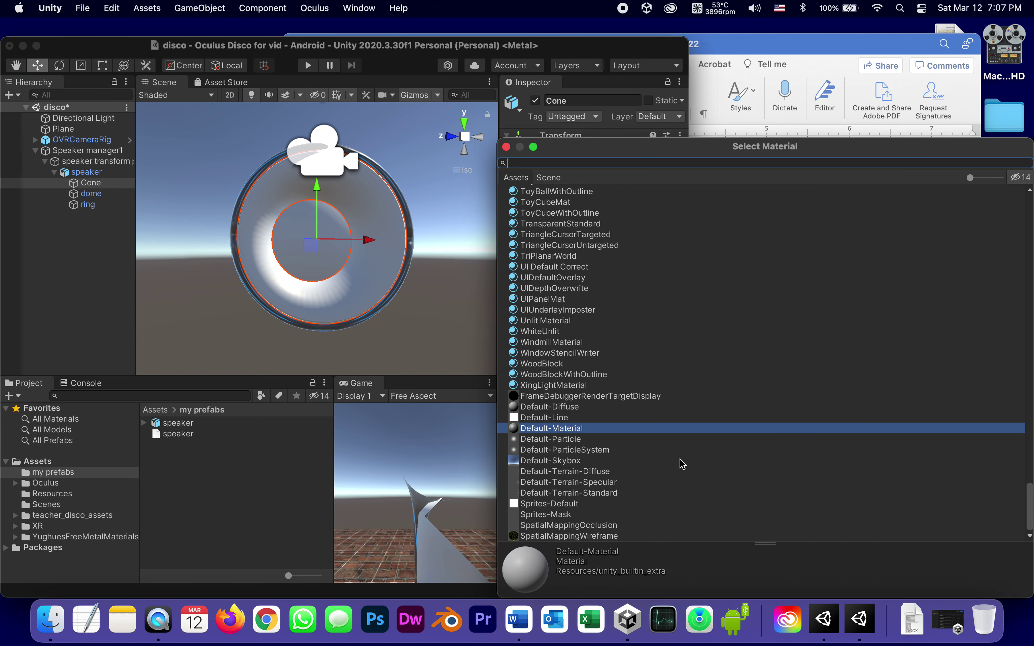
{"action": "scroll", "coordinate": [788, 266], "scroll_direction": "up", "scroll_amount": 15}
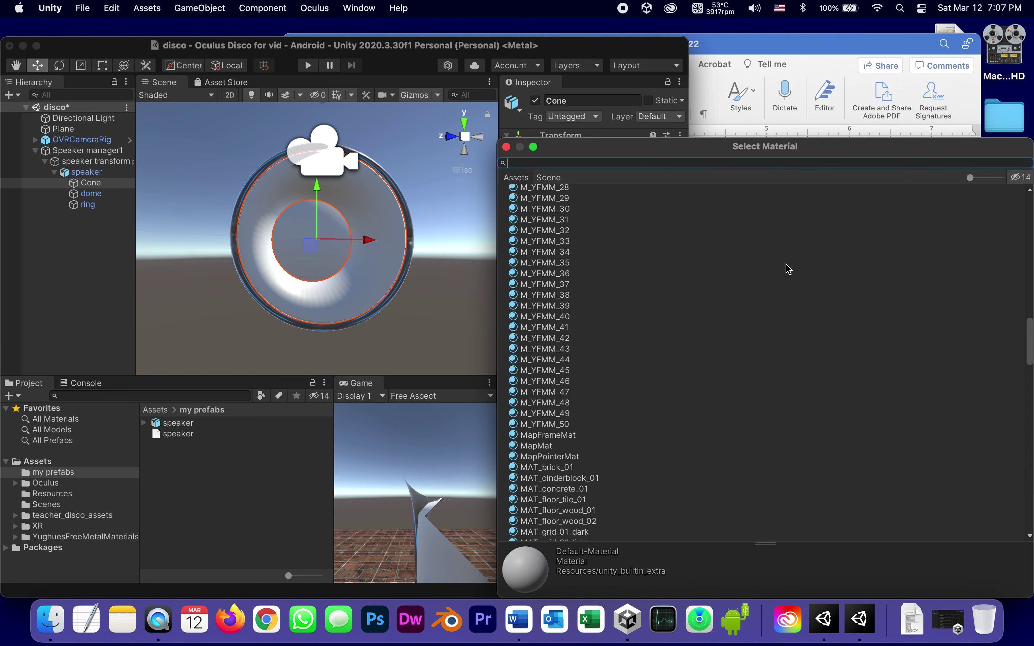
{"action": "scroll", "coordinate": [762, 265], "scroll_direction": "up", "scroll_amount": 10}
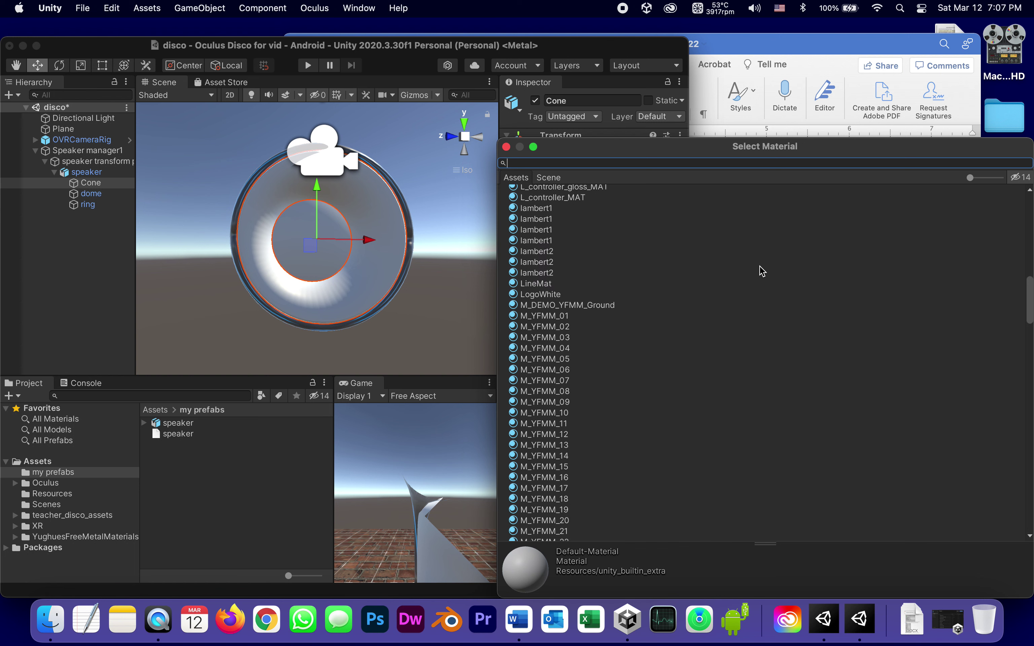
{"action": "scroll", "coordinate": [758, 268], "scroll_direction": "down", "scroll_amount": 4}
{"action": "scroll", "coordinate": [563, 250], "scroll_direction": "down", "scroll_amount": 1}
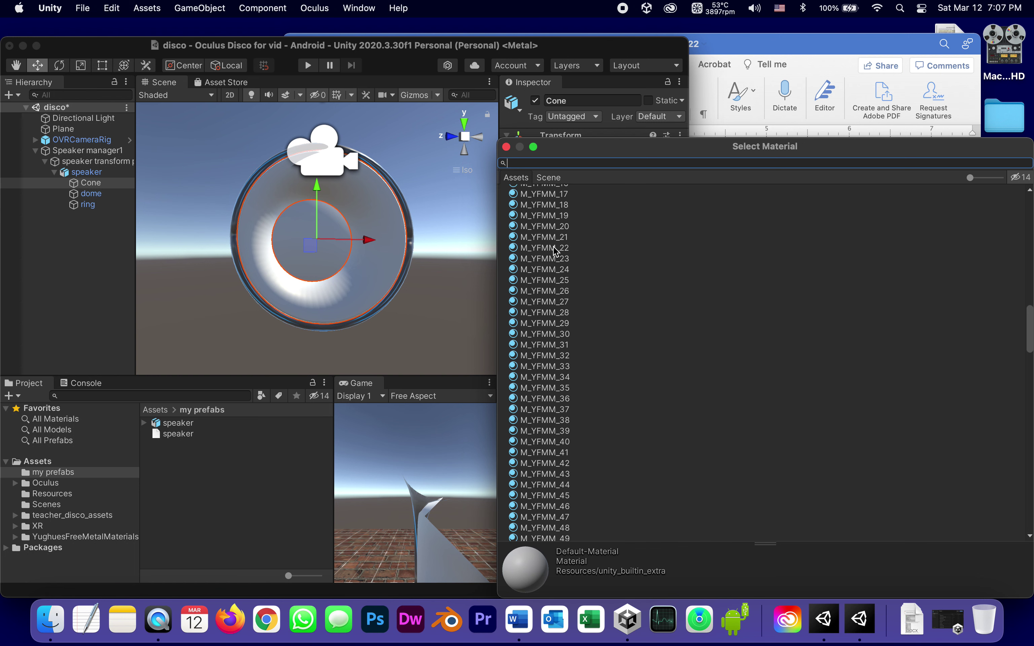
{"action": "left_click", "coordinate": [553, 248]}
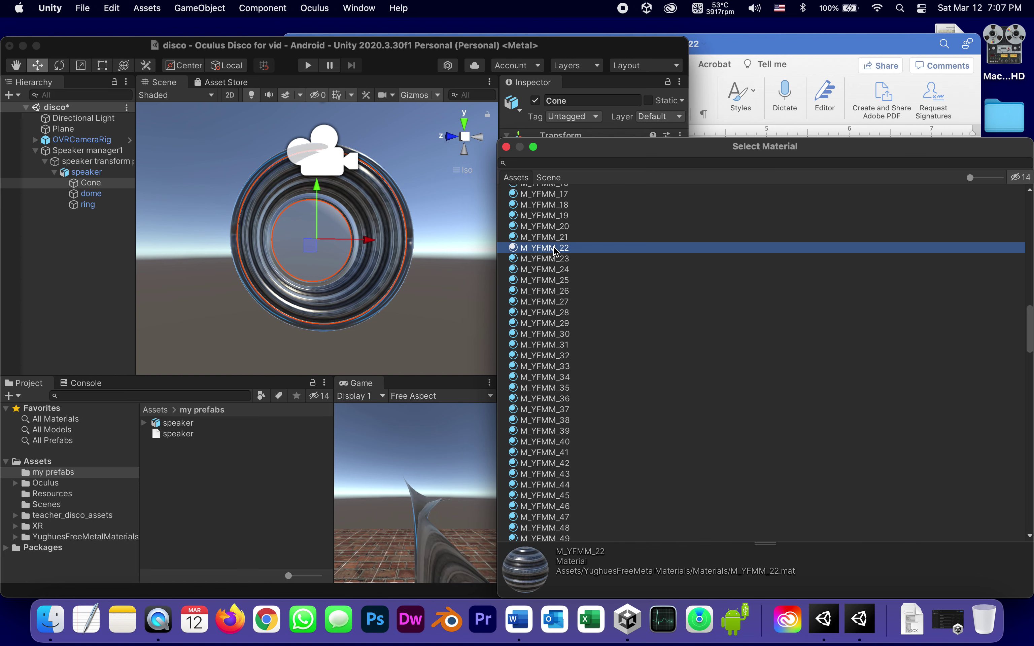
{"action": "double_click", "coordinate": [516, 251]}
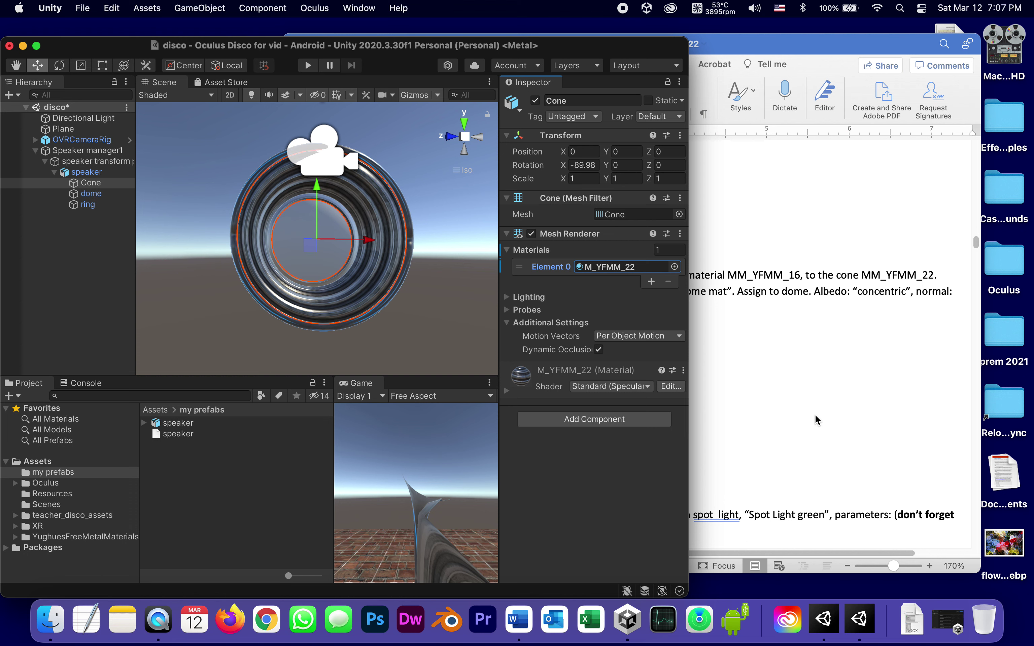
Check the guide, then list the Assets folder in the Project panel for adding an asset
{"action": "left_click", "coordinate": [822, 388]}
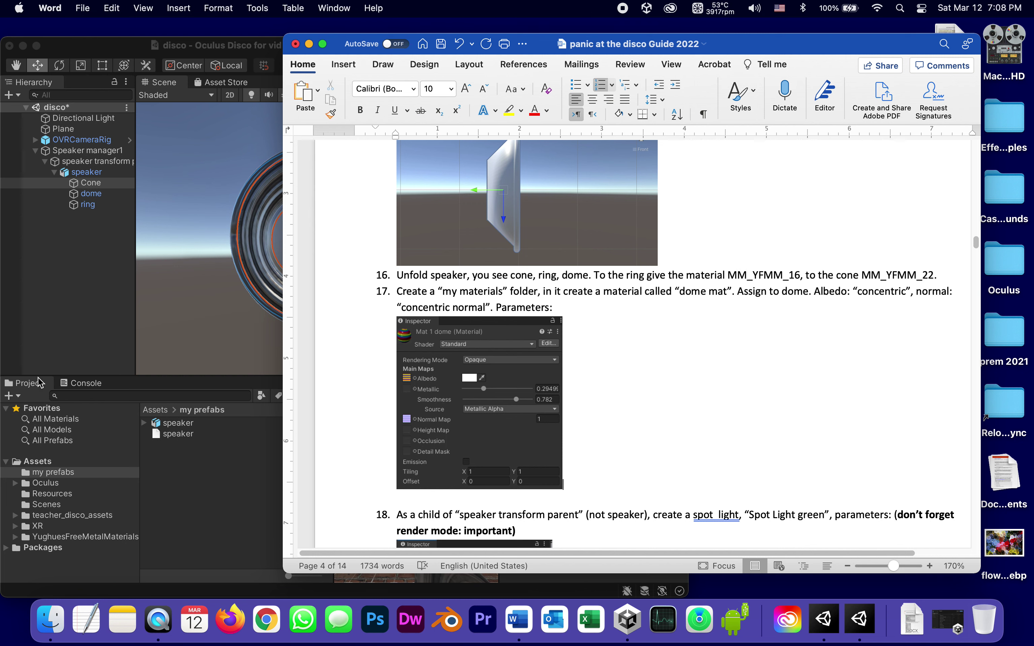
{"action": "left_click", "coordinate": [32, 463]}
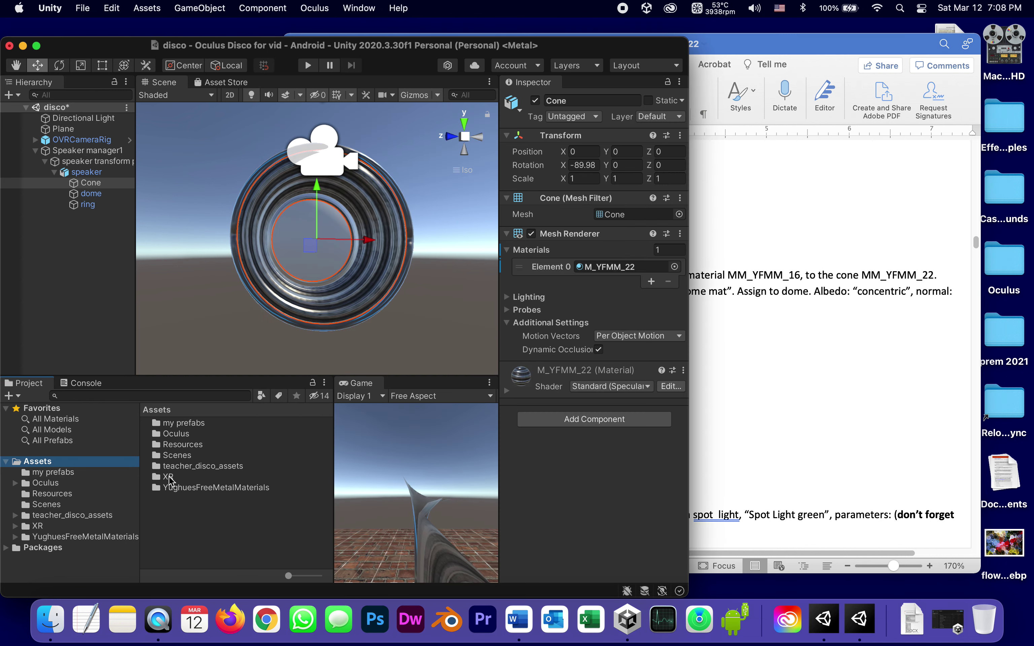
{"action": "right_click", "coordinate": [162, 530]}
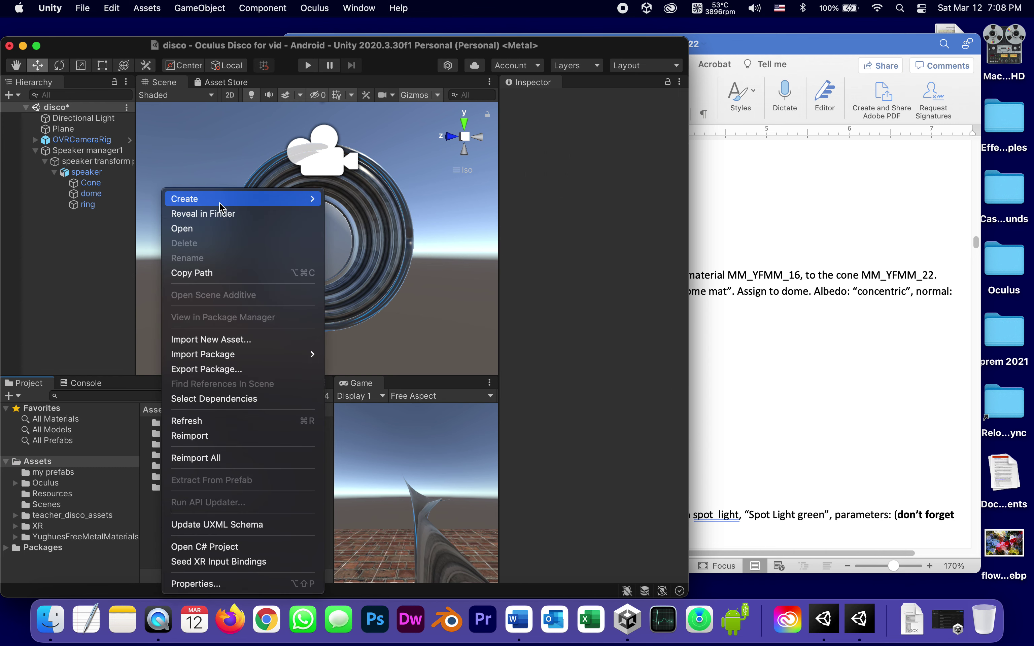
Add a new folder named 'my materials' under Assets and open it
{"action": "mouse_move", "coordinate": [219, 200]}
{"action": "left_click", "coordinate": [403, 37]}
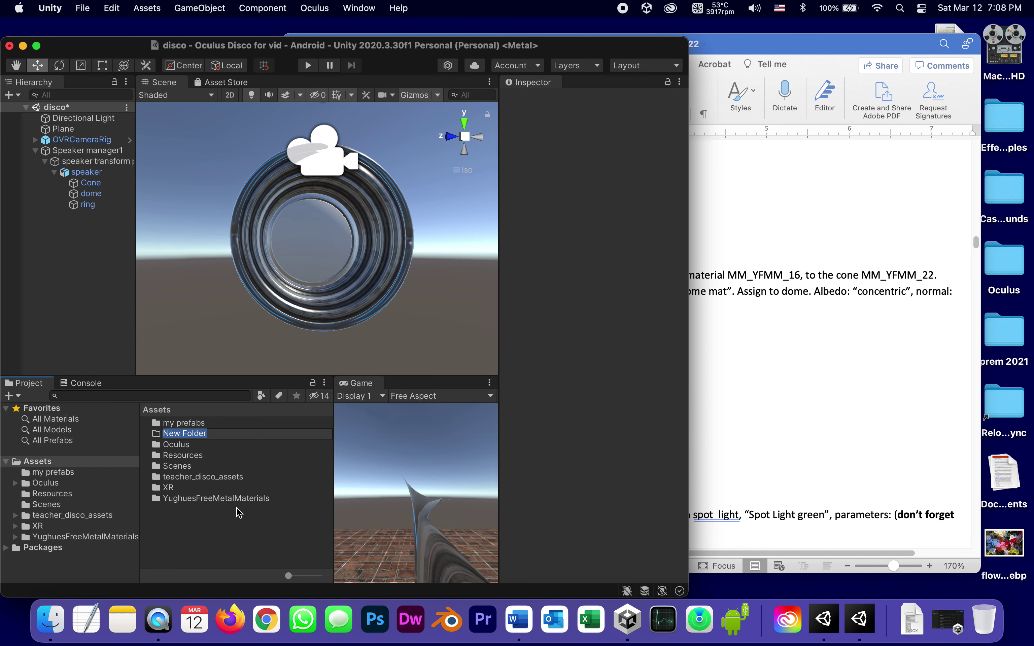
{"action": "type", "text": "my material"}
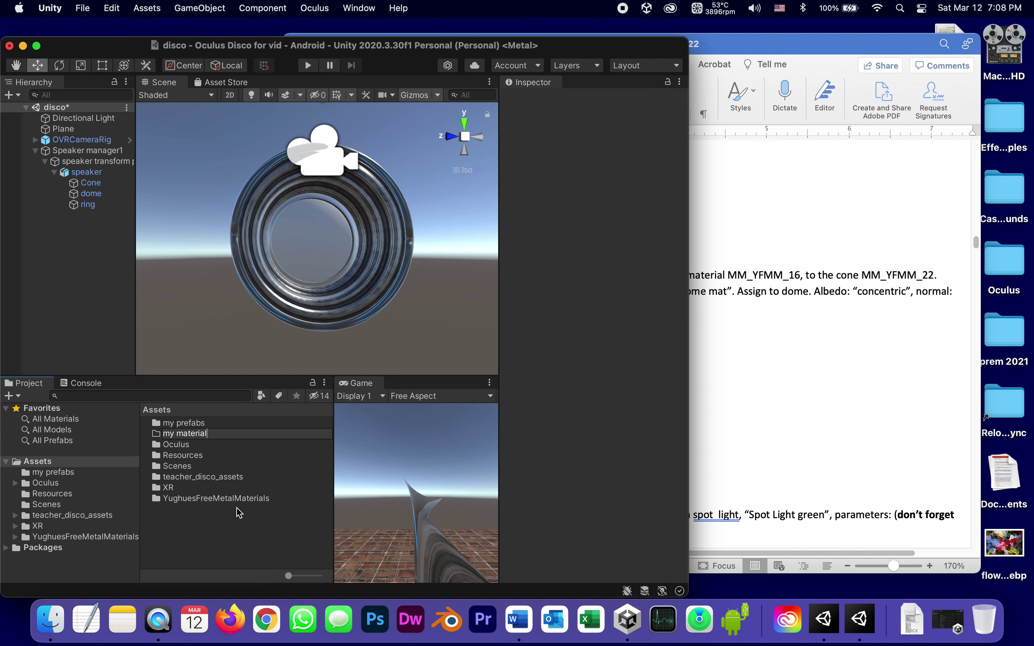
{"action": "type", "text": "s"}
{"action": "key", "text": "Return"}
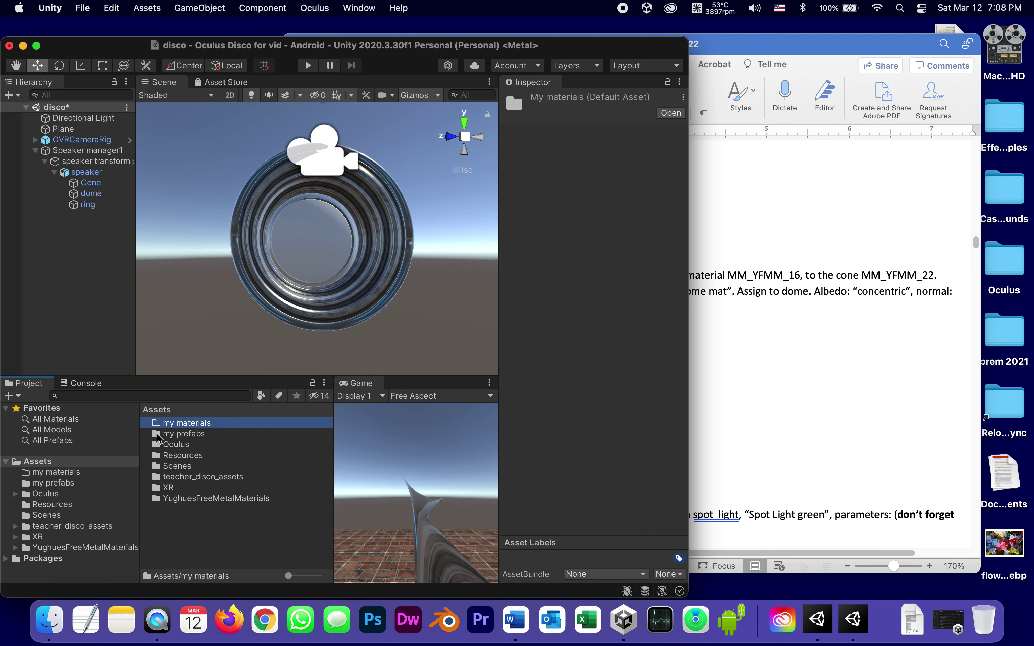
{"action": "double_click", "coordinate": [158, 425]}
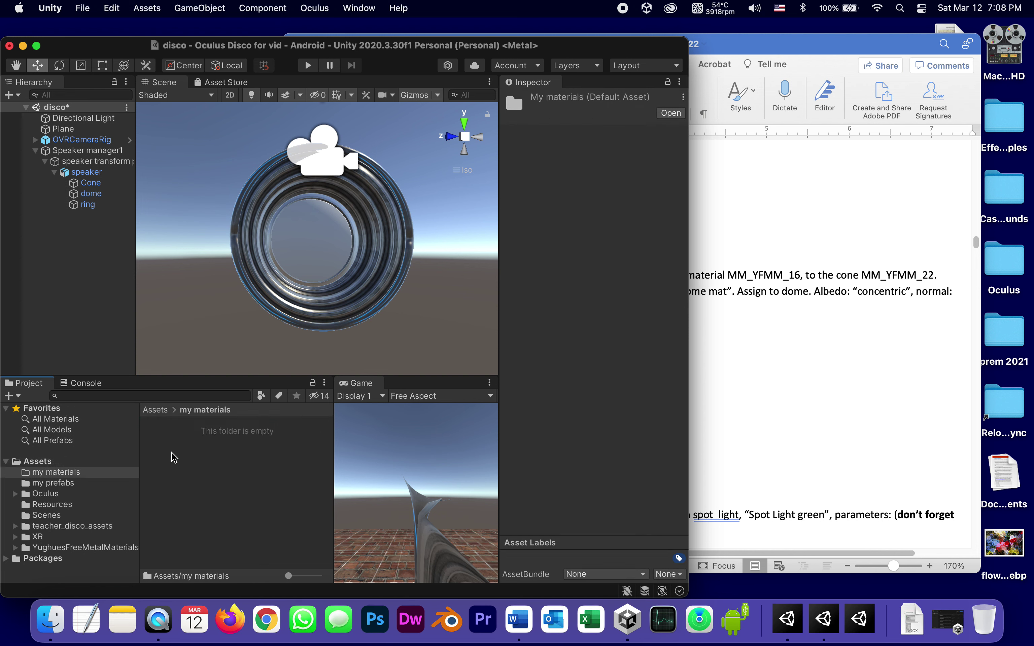
Create a new Standard material in my materials named 'speaker dome mat'
{"action": "right_click", "coordinate": [180, 466]}
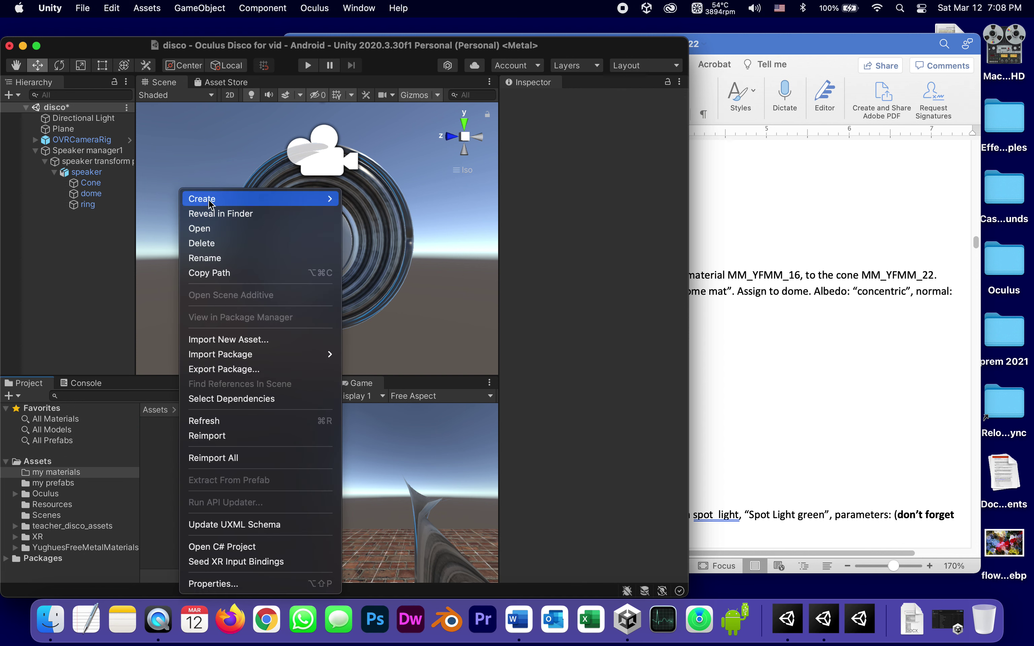
{"action": "mouse_move", "coordinate": [325, 199]}
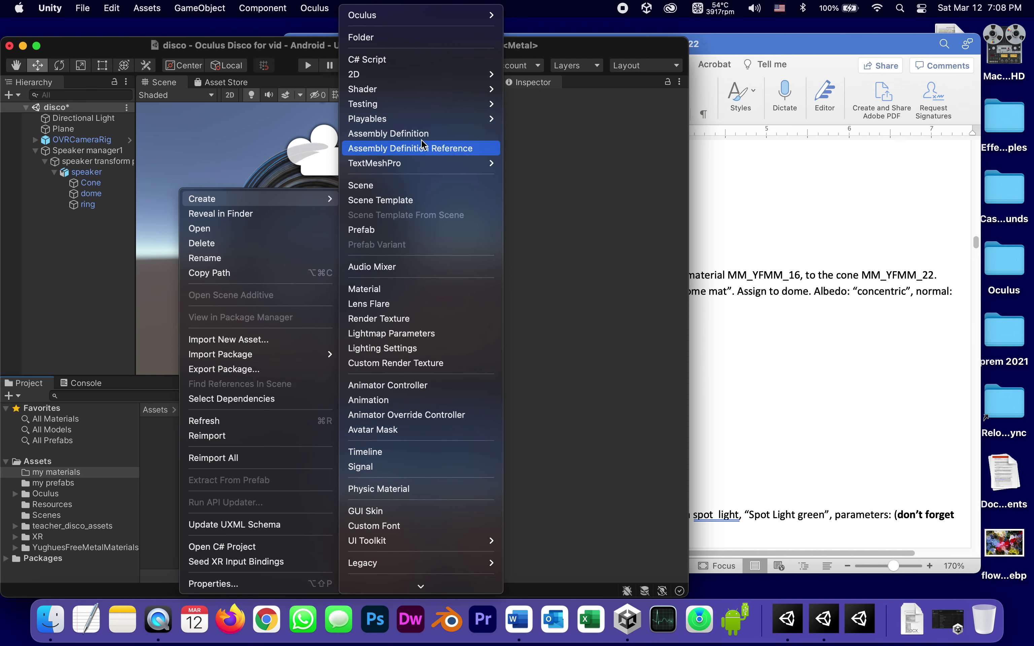
{"action": "left_click", "coordinate": [400, 281]}
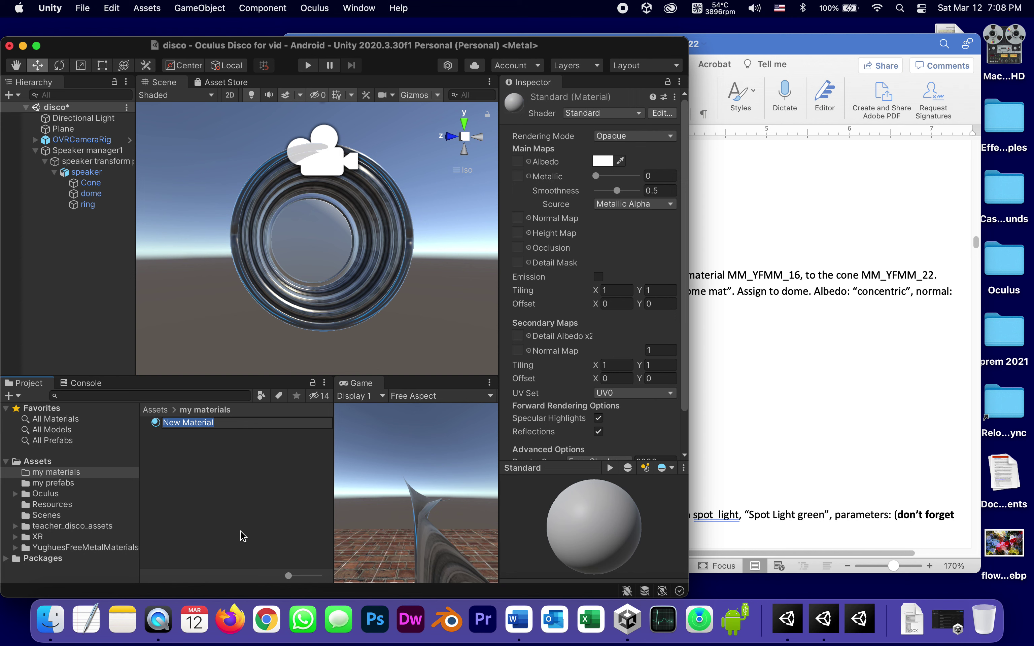
{"action": "type", "text": "speaker"}
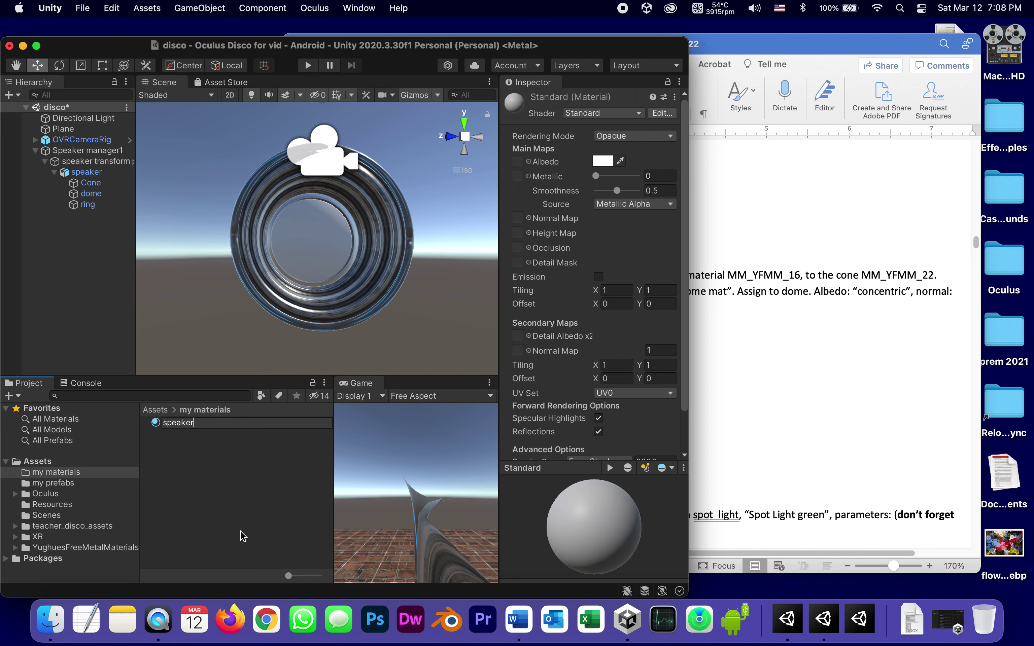
{"action": "type", "text": " dome mat"}
In the Word guide, insert 'speaker' before 'dome' in step 17's material name
{"action": "left_click", "coordinate": [902, 398]}
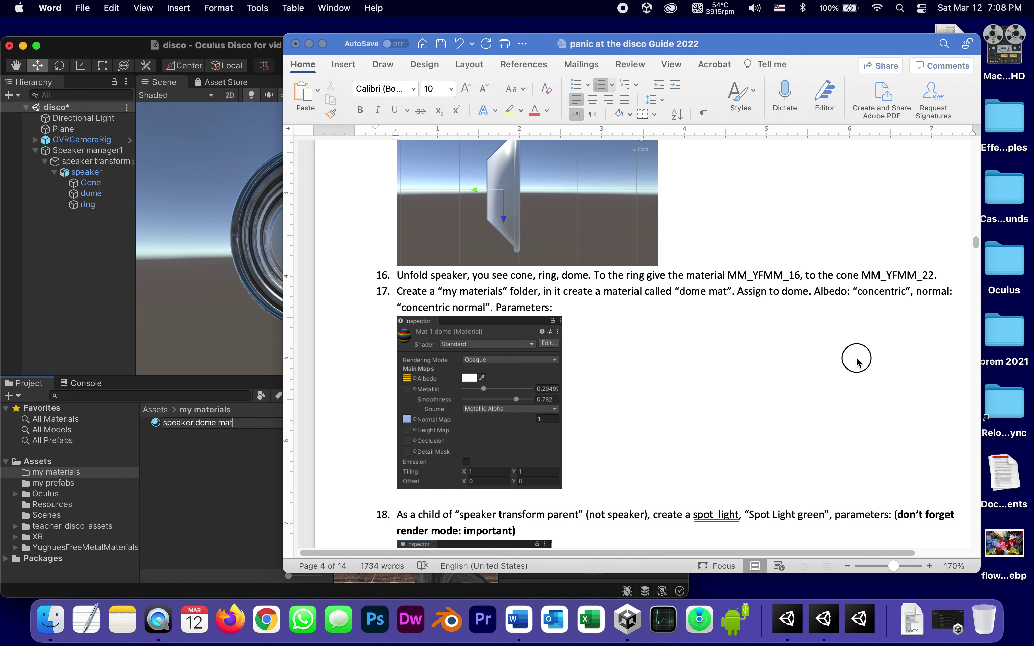
{"action": "left_click", "coordinate": [679, 289]}
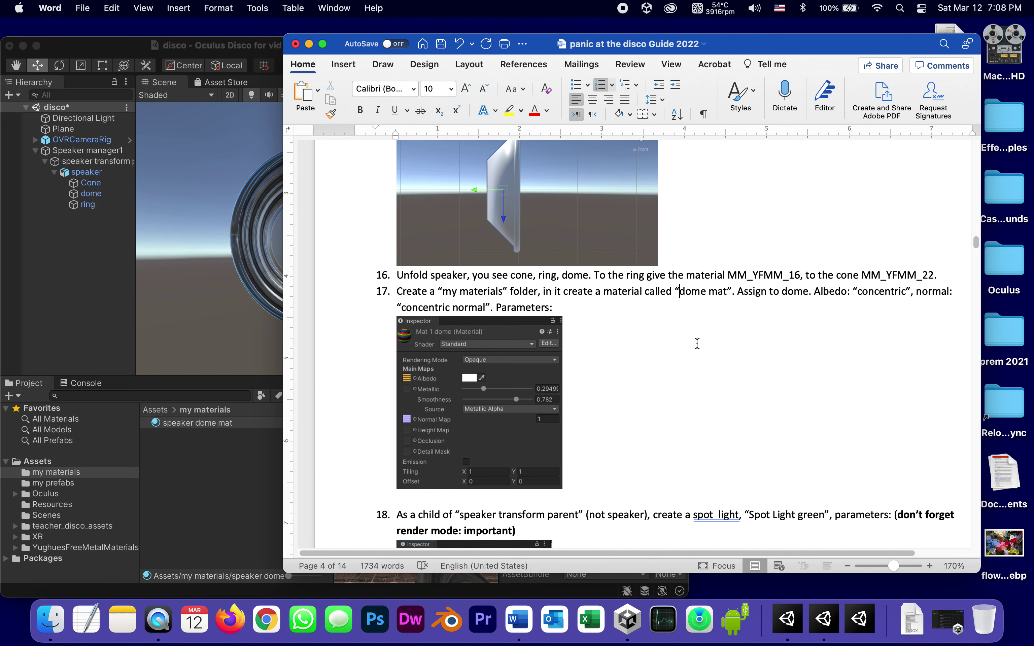
{"action": "type", "text": "speake"}
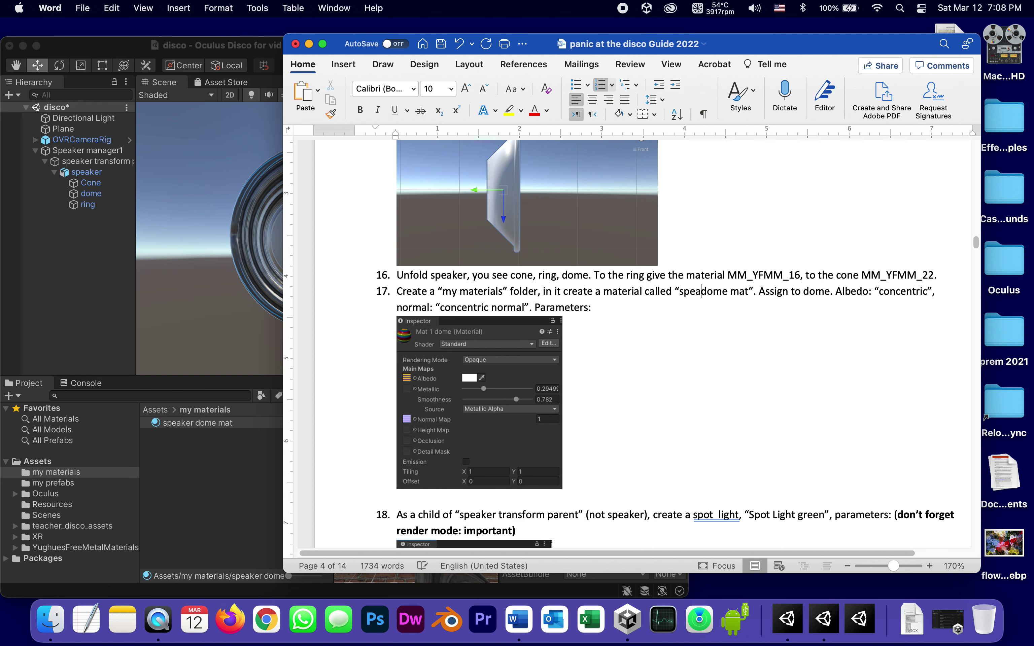
{"action": "type", "text": "r"}
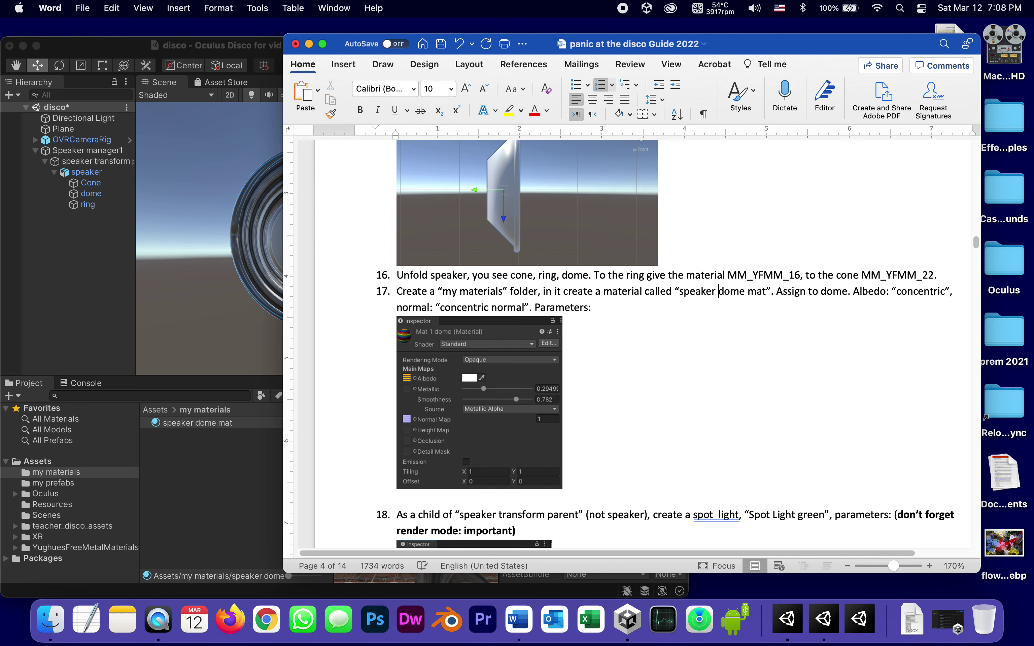
Apply speaker dome mat to the dome object in the Hierarchy
{"action": "left_click", "coordinate": [56, 270]}
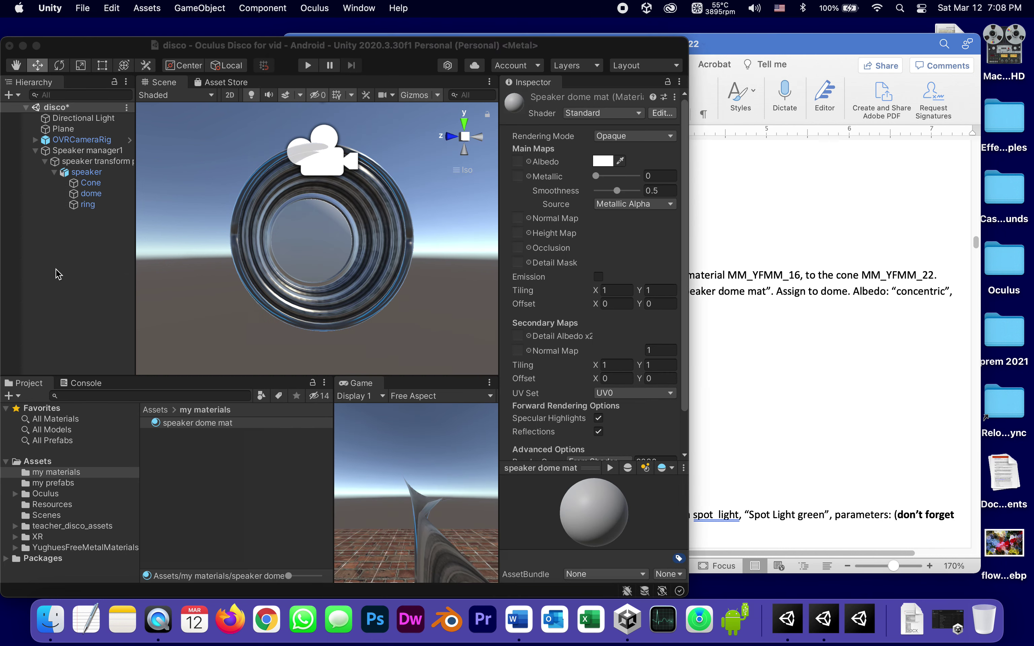
{"action": "left_click", "coordinate": [155, 422]}
{"action": "left_click_drag", "start_coordinate": [156, 422], "coordinate": [91, 193]}
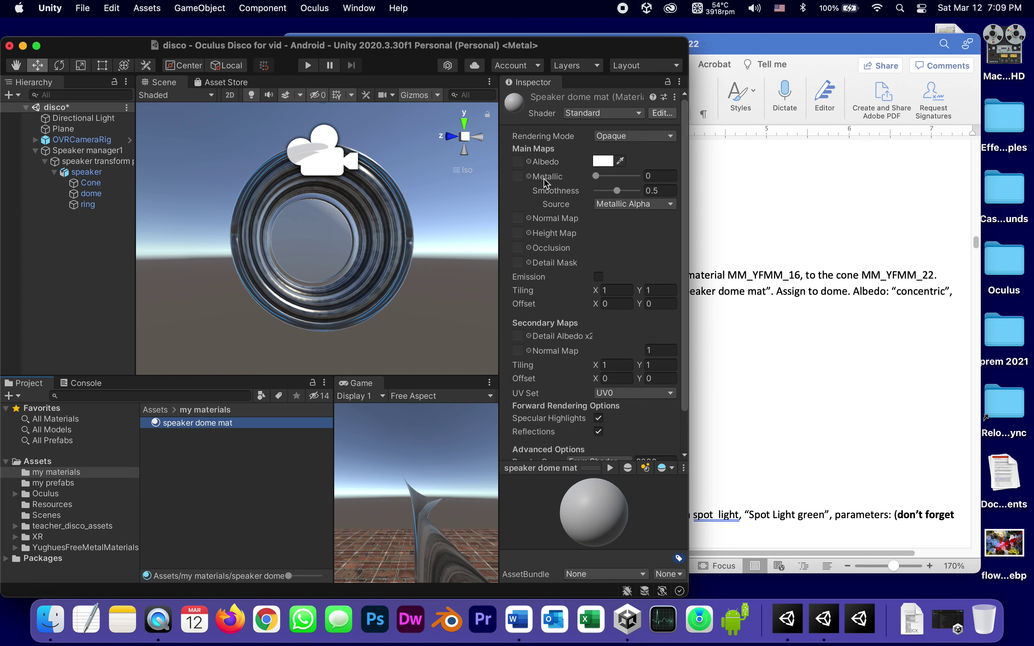
Set the dome material's Albedo to concentric and its Normal Map to concentric_normal
{"action": "left_click", "coordinate": [530, 162]}
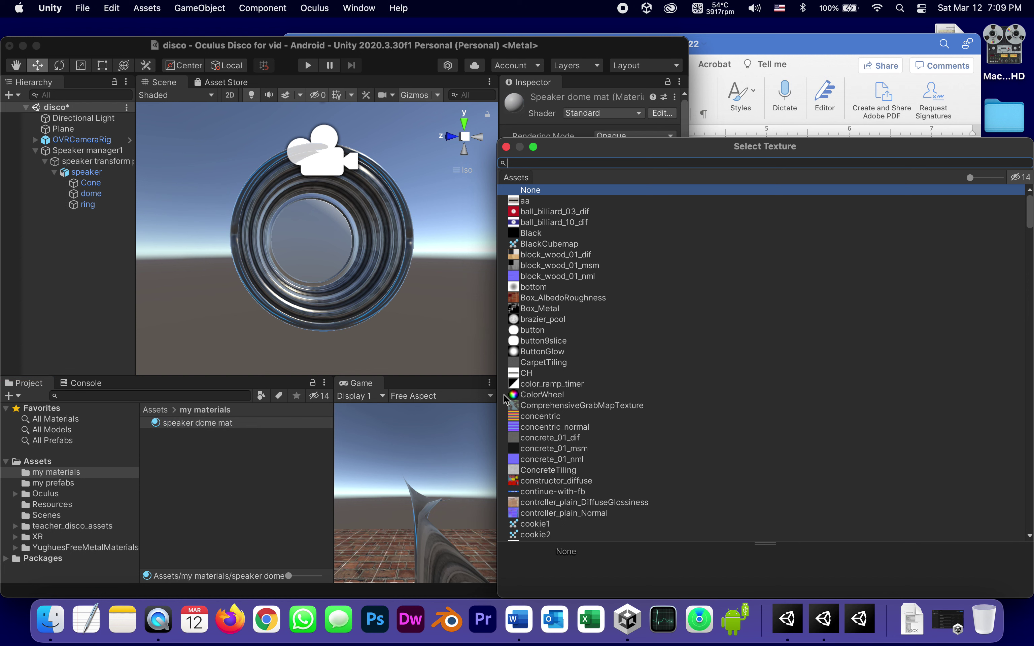
{"action": "left_click", "coordinate": [514, 420]}
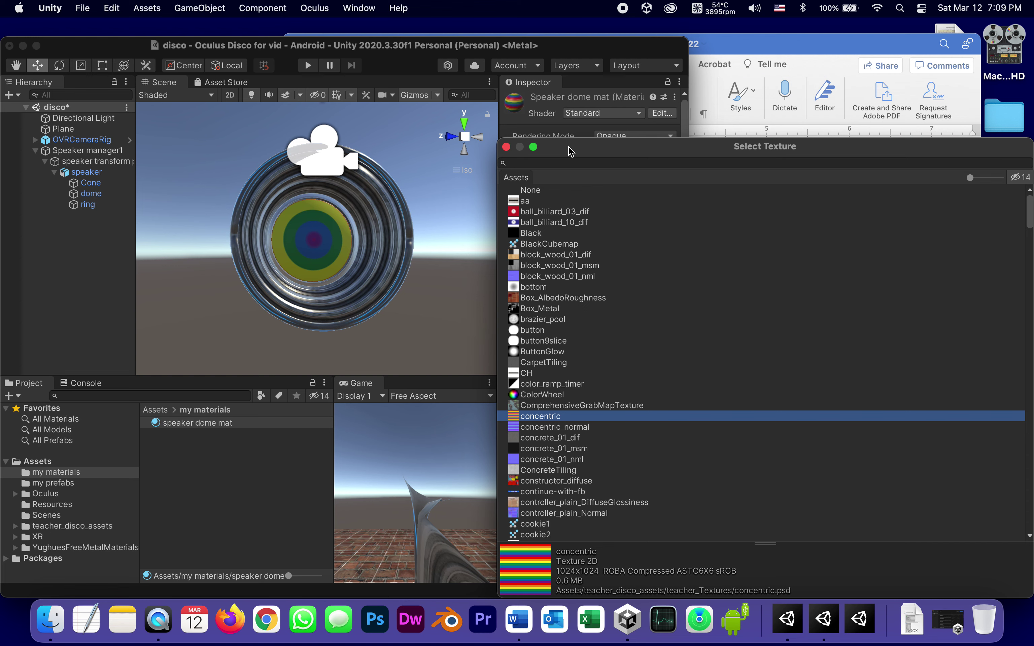
{"action": "left_click_drag", "start_coordinate": [570, 150], "coordinate": [697, 150]}
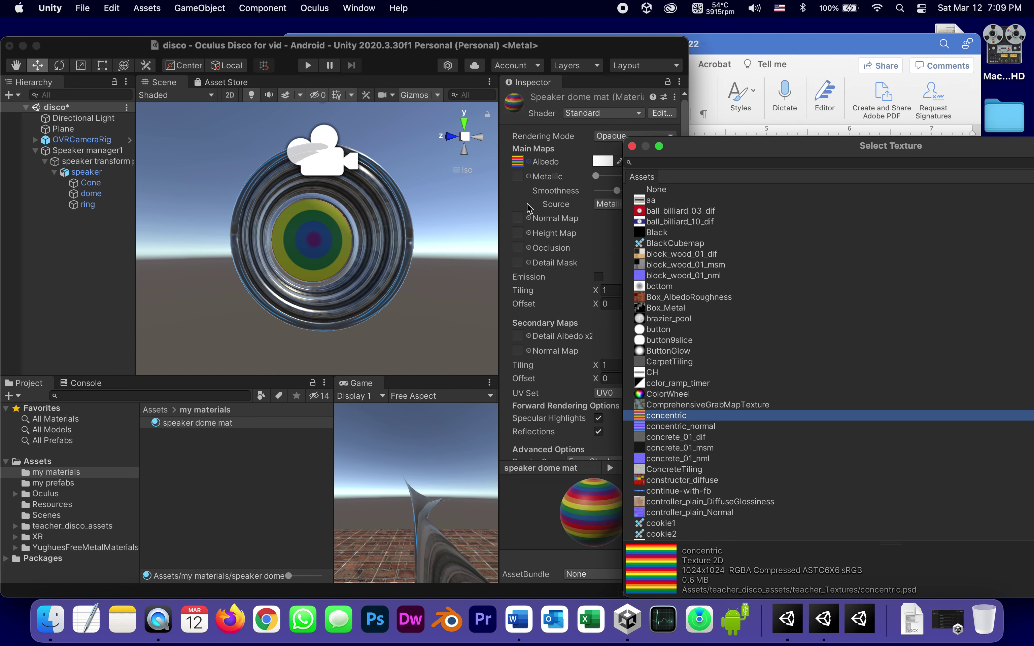
{"action": "left_click", "coordinate": [530, 218]}
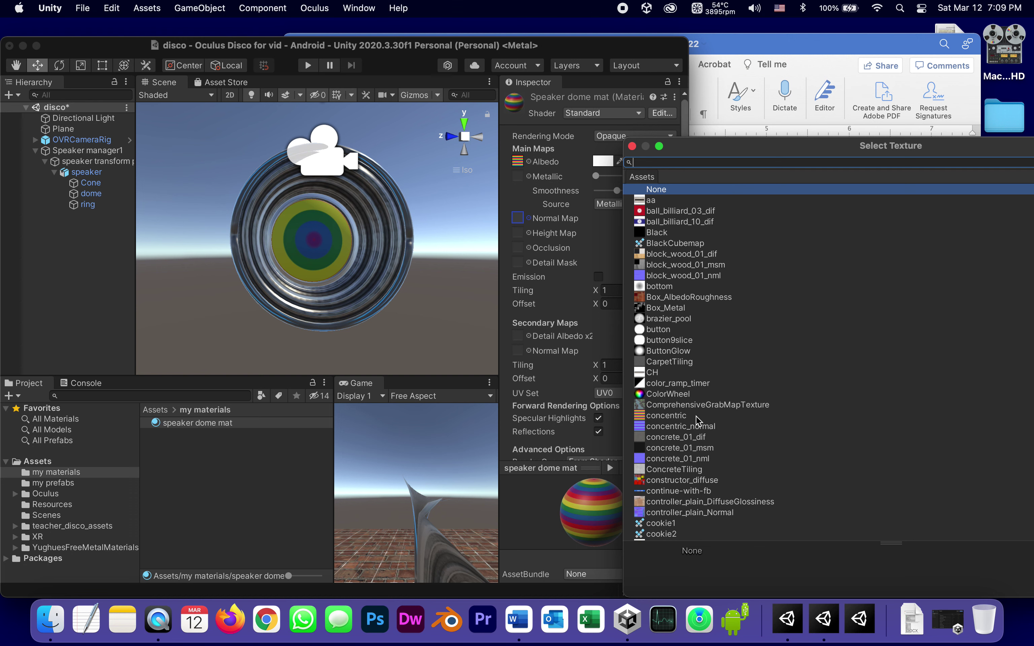
{"action": "left_click", "coordinate": [693, 427]}
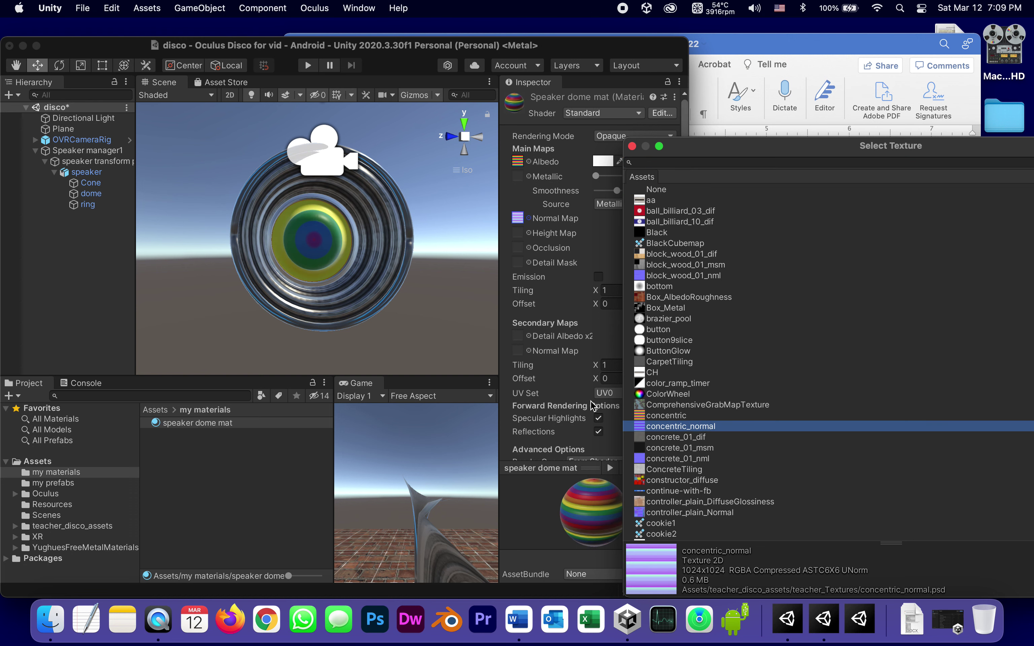
{"action": "left_click", "coordinate": [632, 146]}
{"action": "left_click", "coordinate": [728, 371]}
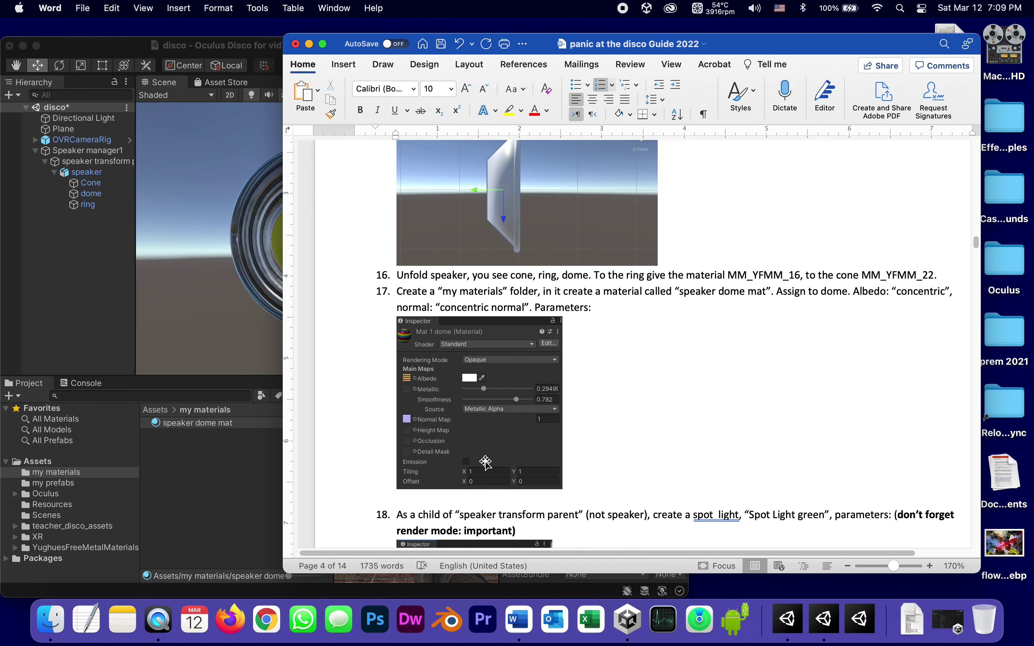
Select the dome and raise its material's Metallic value from 0 to about 0.21
{"action": "left_click", "coordinate": [76, 259]}
{"action": "left_click", "coordinate": [91, 194]}
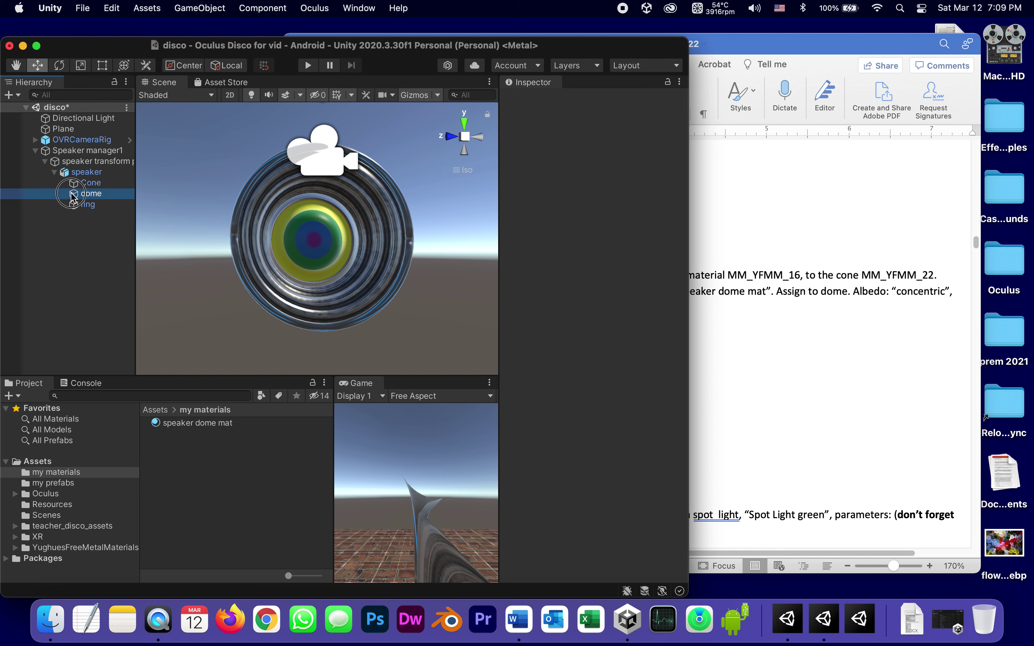
{"action": "left_click", "coordinate": [506, 391]}
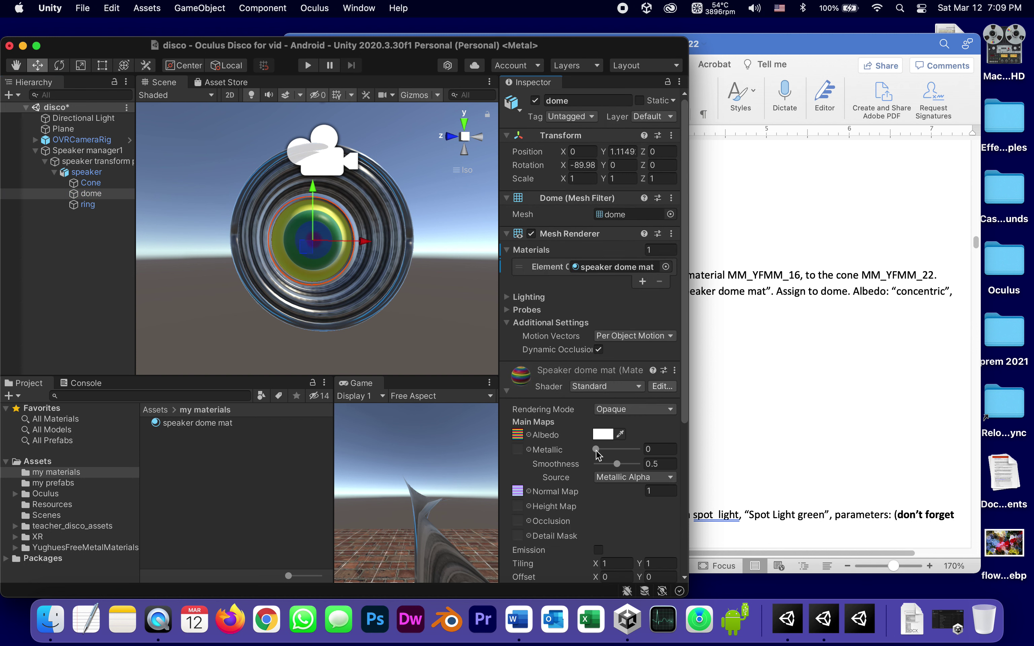
{"action": "left_click", "coordinate": [575, 449]}
{"action": "left_click_drag", "start_coordinate": [575, 454], "coordinate": [631, 466]}
Scroll the guide to step 18 and ignore the grammar suggestion on 'spot light'
{"action": "left_click", "coordinate": [790, 382]}
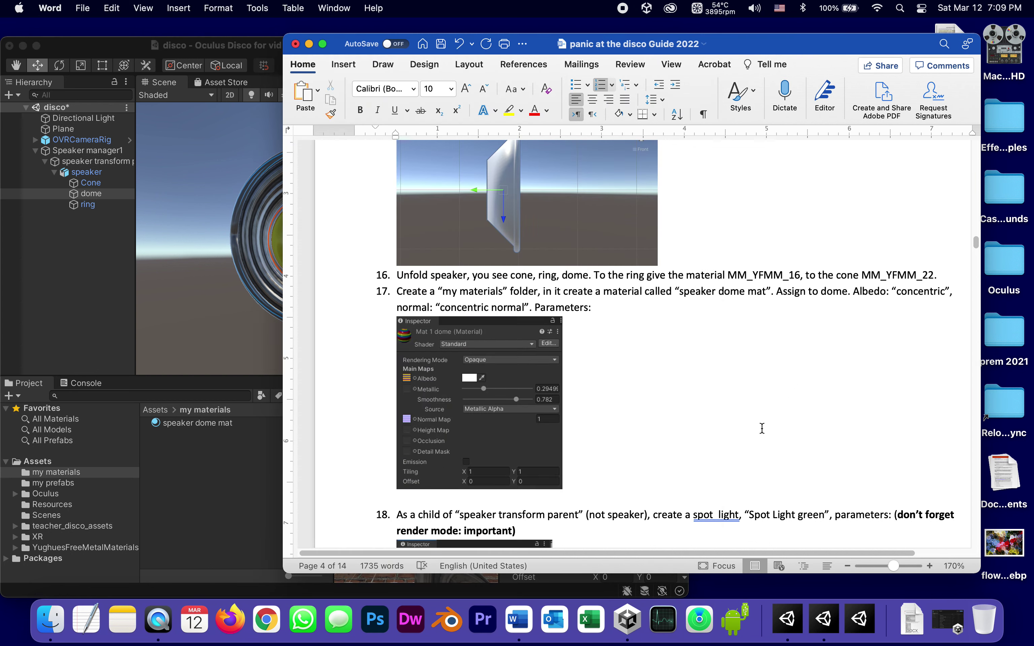
{"action": "scroll", "coordinate": [713, 438], "scroll_direction": "down", "scroll_amount": 3}
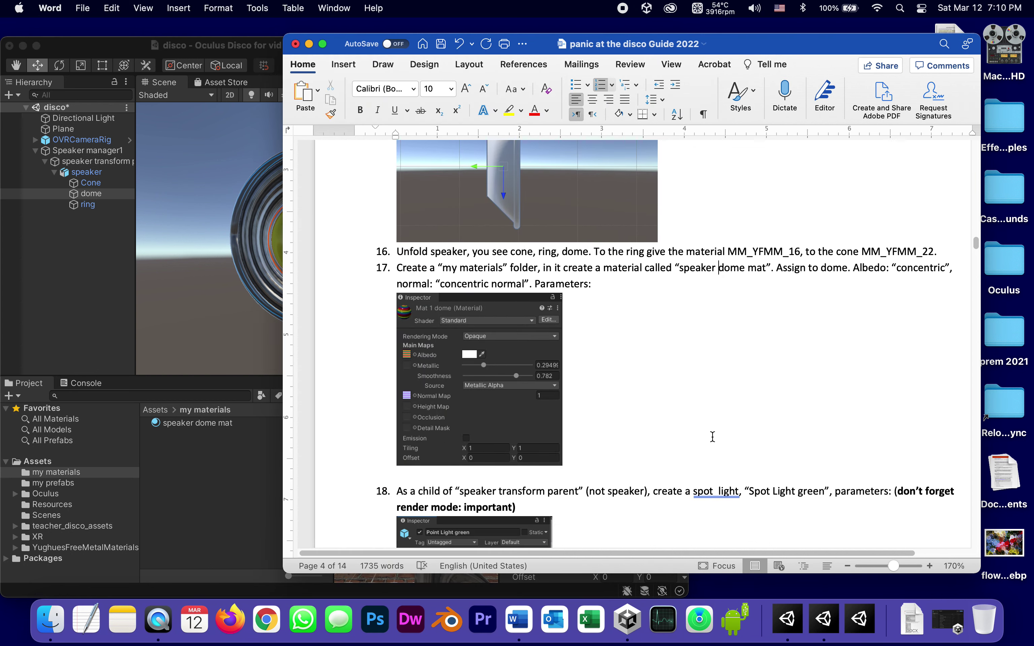
{"action": "scroll", "coordinate": [713, 437], "scroll_direction": "down", "scroll_amount": 7}
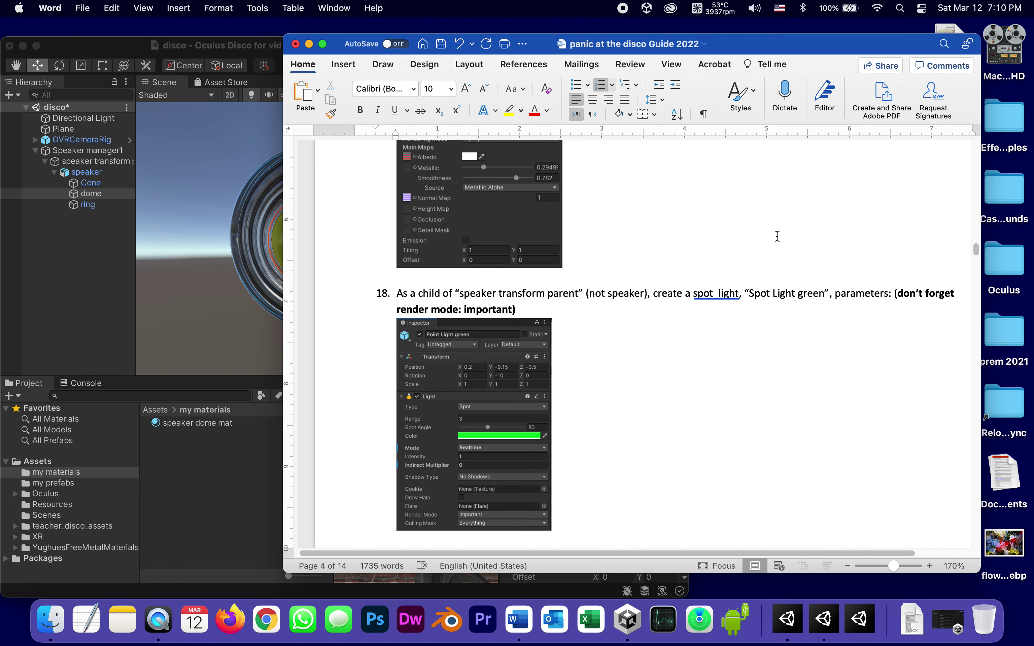
{"action": "left_click_drag", "start_coordinate": [693, 294], "coordinate": [738, 286]}
{"action": "left_click", "coordinate": [710, 333]}
{"action": "left_click_drag", "start_coordinate": [694, 293], "coordinate": [732, 292]}
{"action": "left_click", "coordinate": [719, 292]}
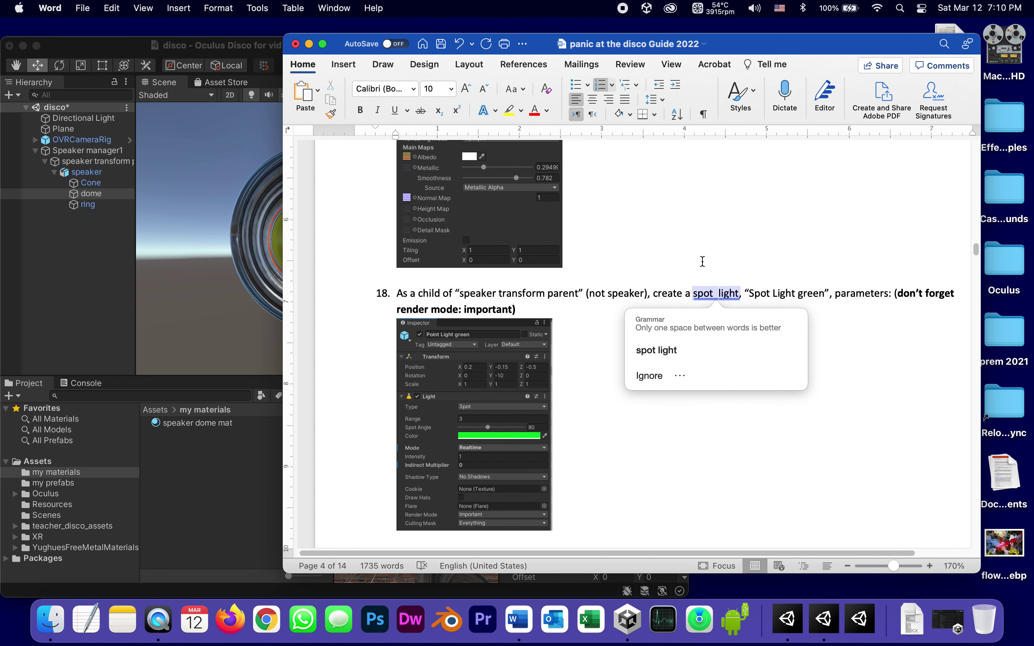
{"action": "left_click", "coordinate": [854, 324]}
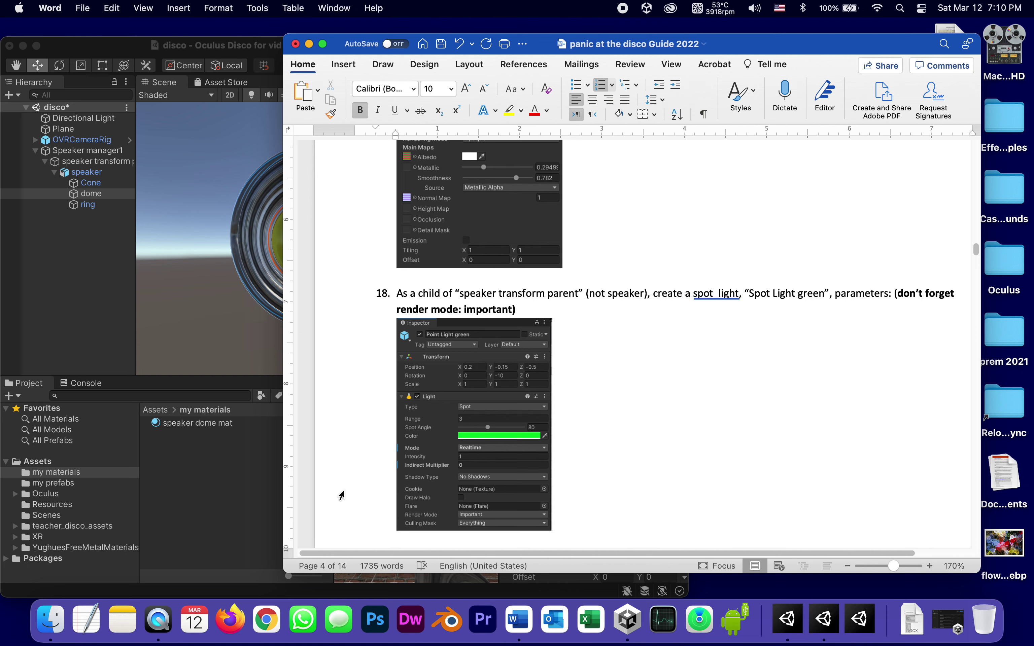
Collapse the speaker's child parts and select speaker transform parent in the Hierarchy
{"action": "left_click", "coordinate": [85, 239]}
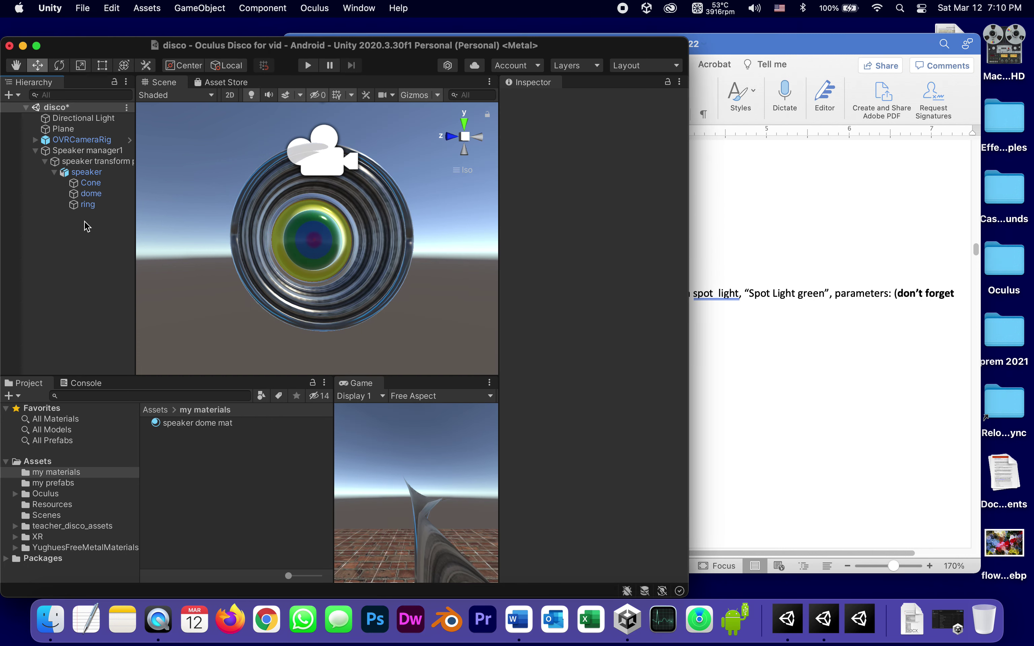
{"action": "left_click", "coordinate": [55, 171]}
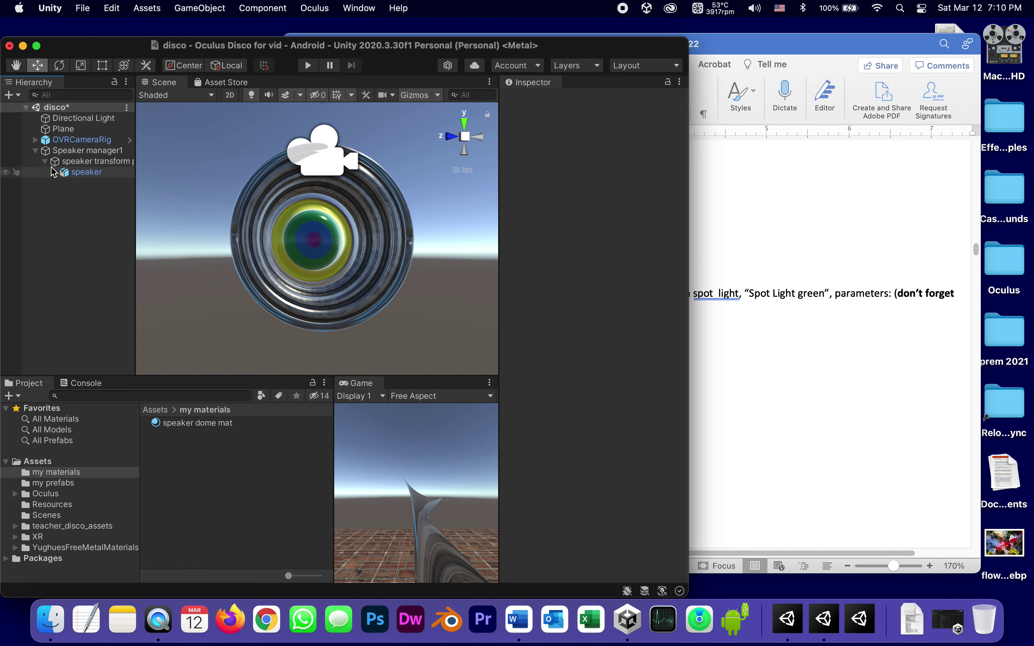
{"action": "left_click", "coordinate": [45, 163]}
{"action": "left_click", "coordinate": [55, 162]}
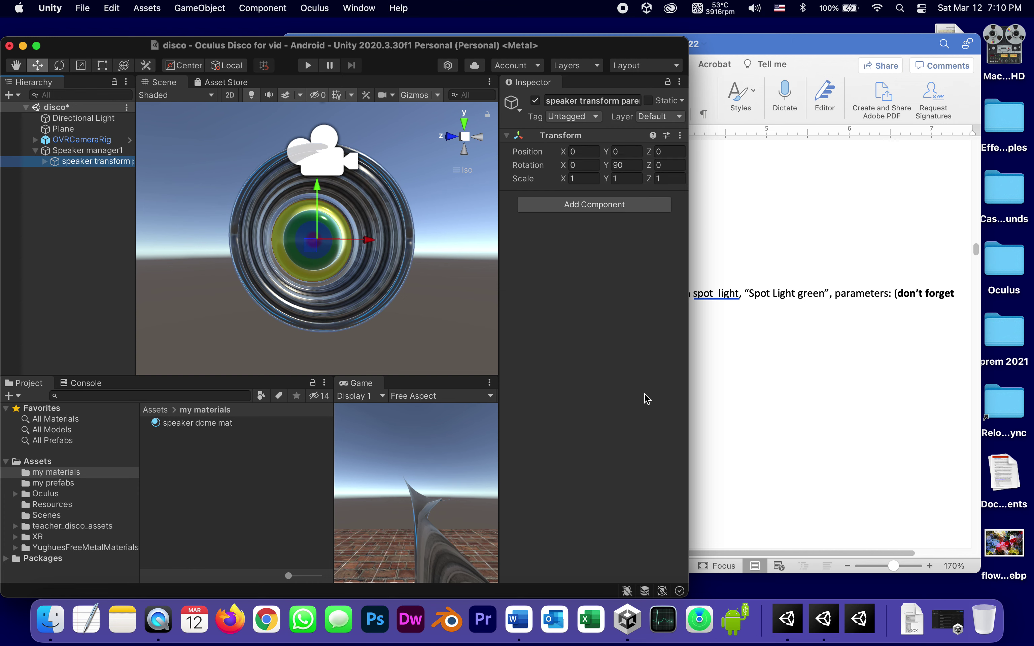
{"action": "left_click", "coordinate": [759, 386]}
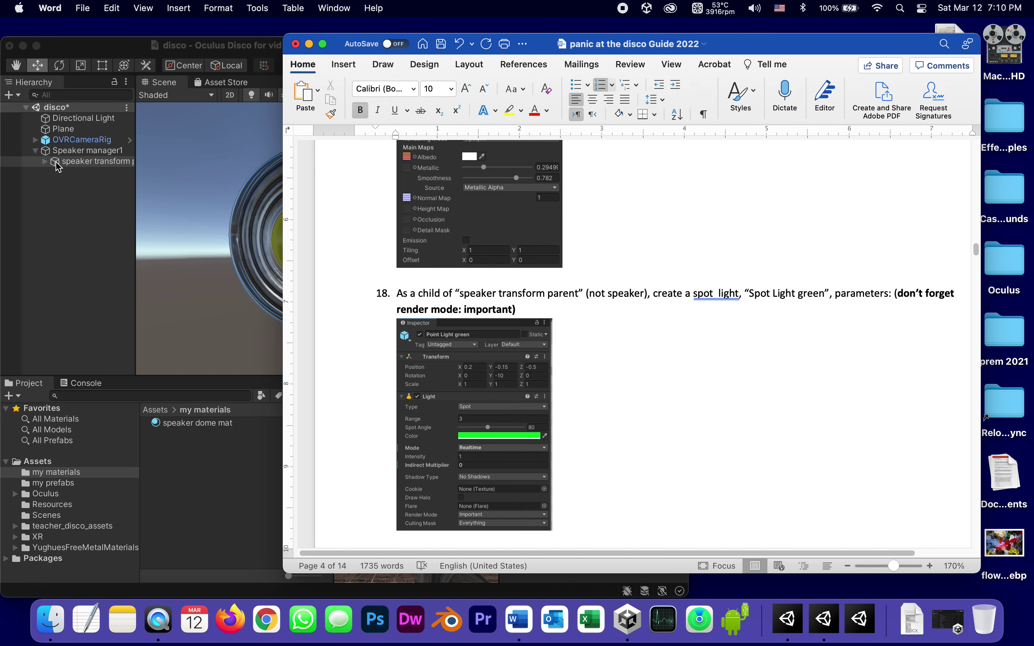
{"action": "left_click", "coordinate": [45, 162]}
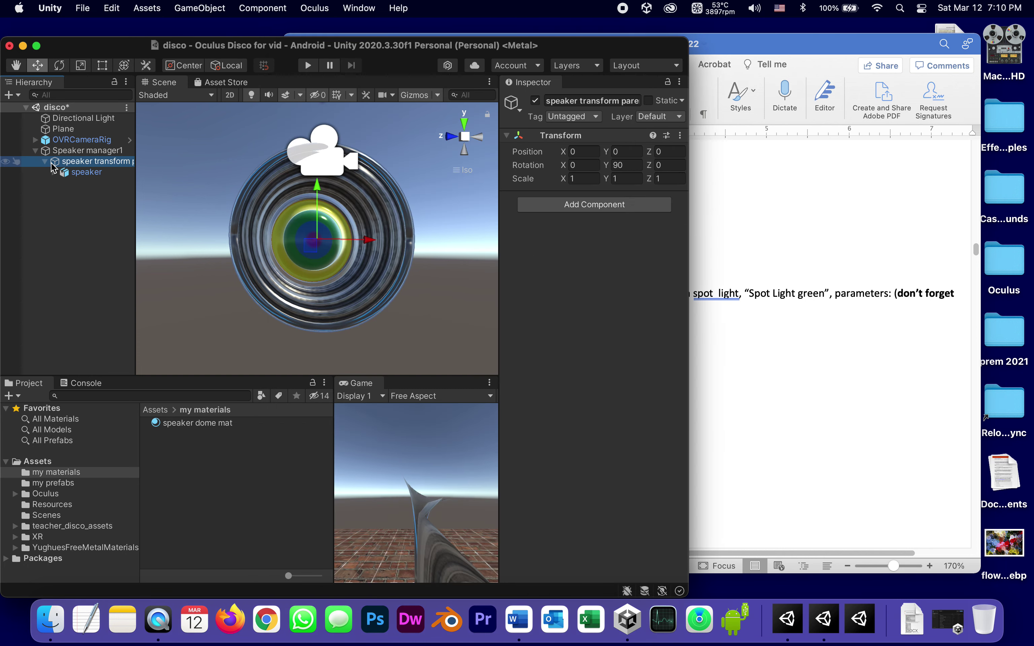
Add a spotlight under speaker transform parent and name it 'Spot Light green'
{"action": "right_click", "coordinate": [57, 165]}
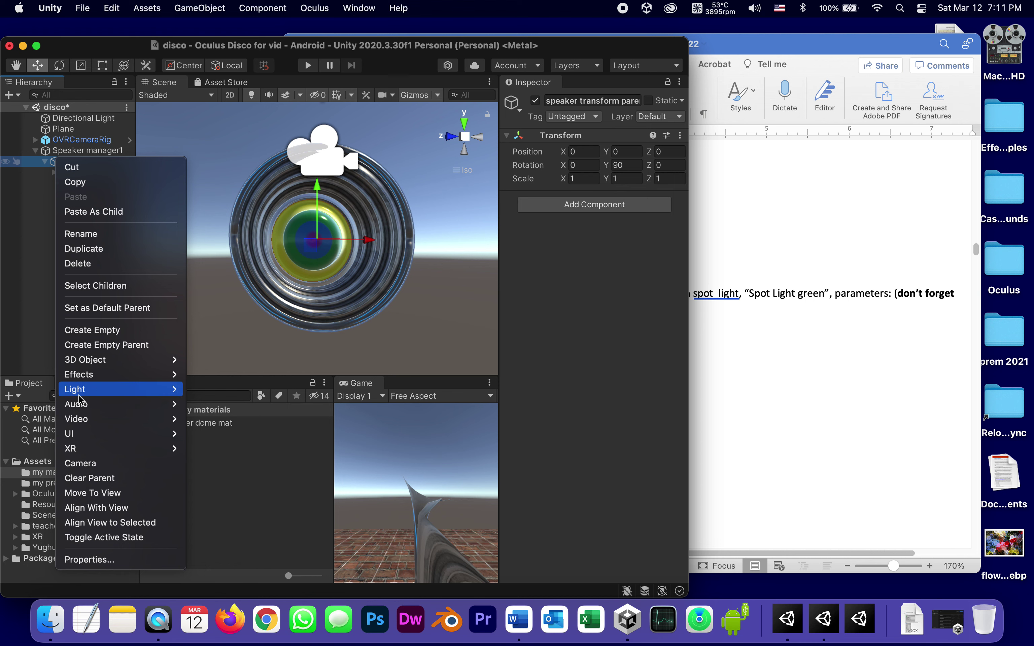
{"action": "mouse_move", "coordinate": [79, 391]}
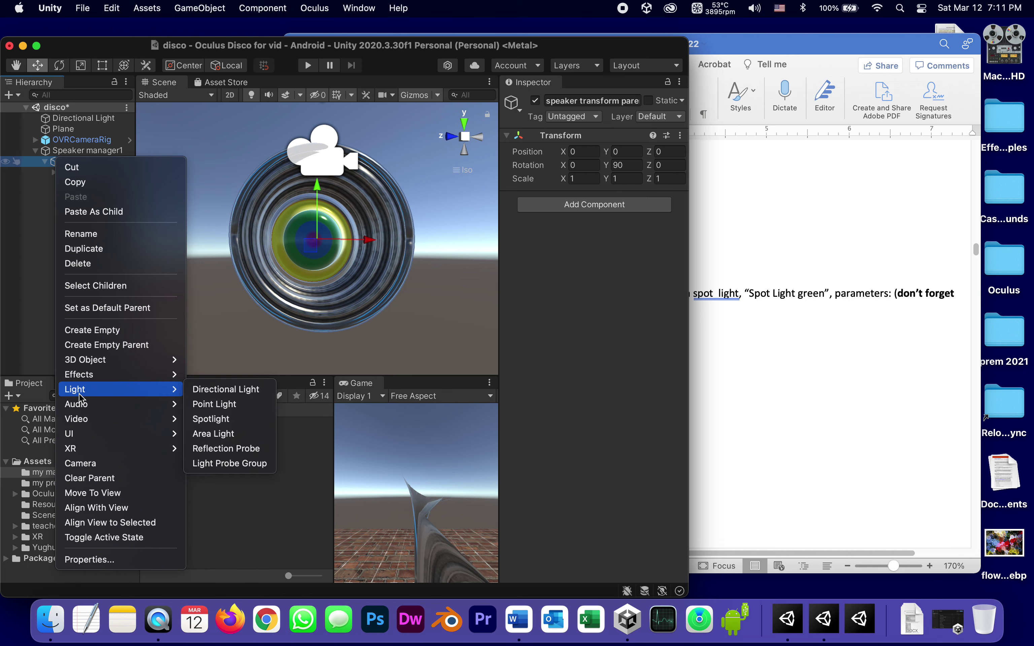
{"action": "left_click", "coordinate": [251, 418]}
{"action": "left_click", "coordinate": [77, 183]}
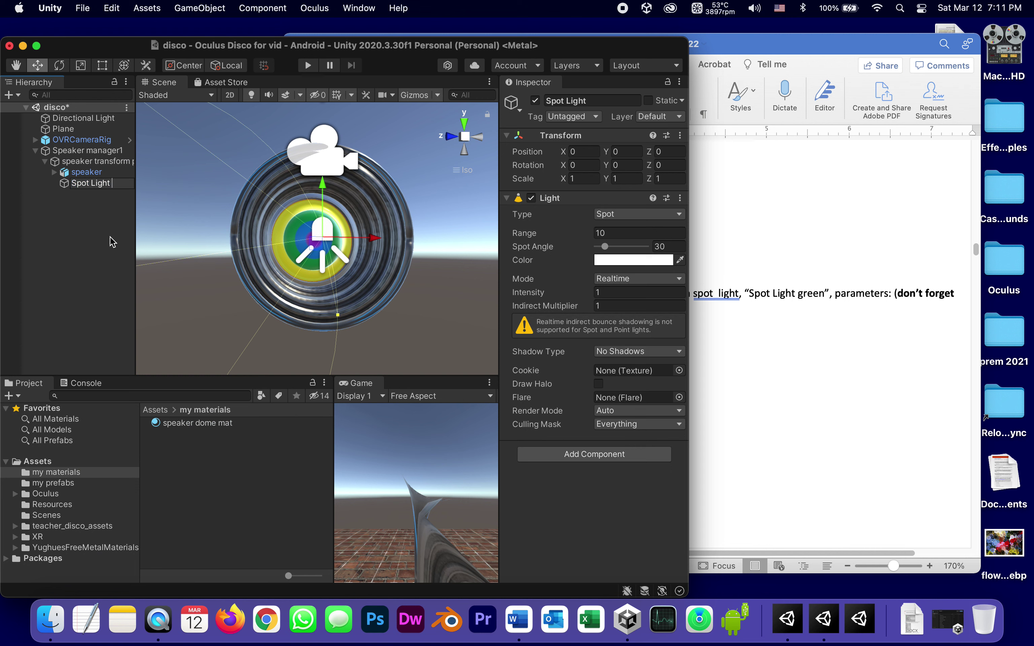
{"action": "type", "text": "green"}
{"action": "key", "text": "Return"}
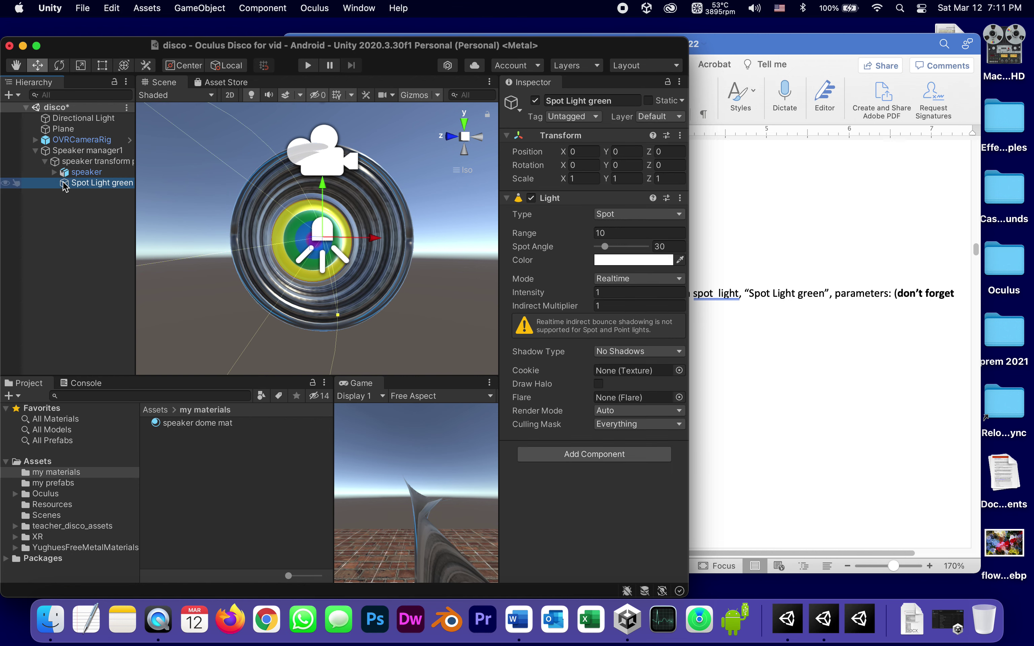
{"action": "left_click", "coordinate": [734, 371]}
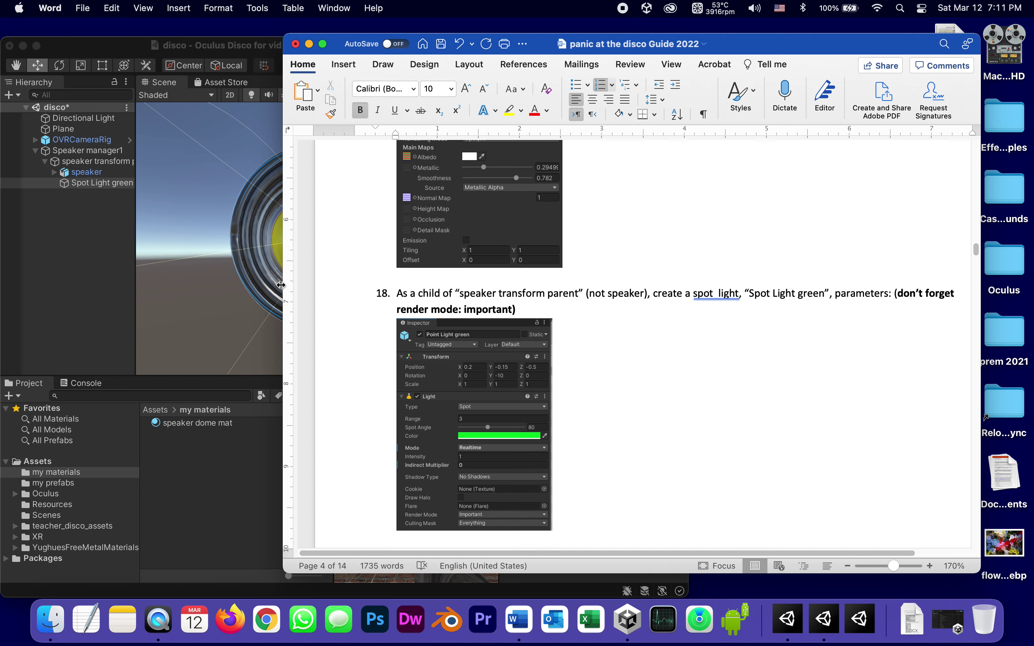
Arrange the Word and Unity windows side by side
{"action": "left_click_drag", "start_coordinate": [280, 285], "coordinate": [689, 295]}
{"action": "left_click", "coordinate": [583, 510]}
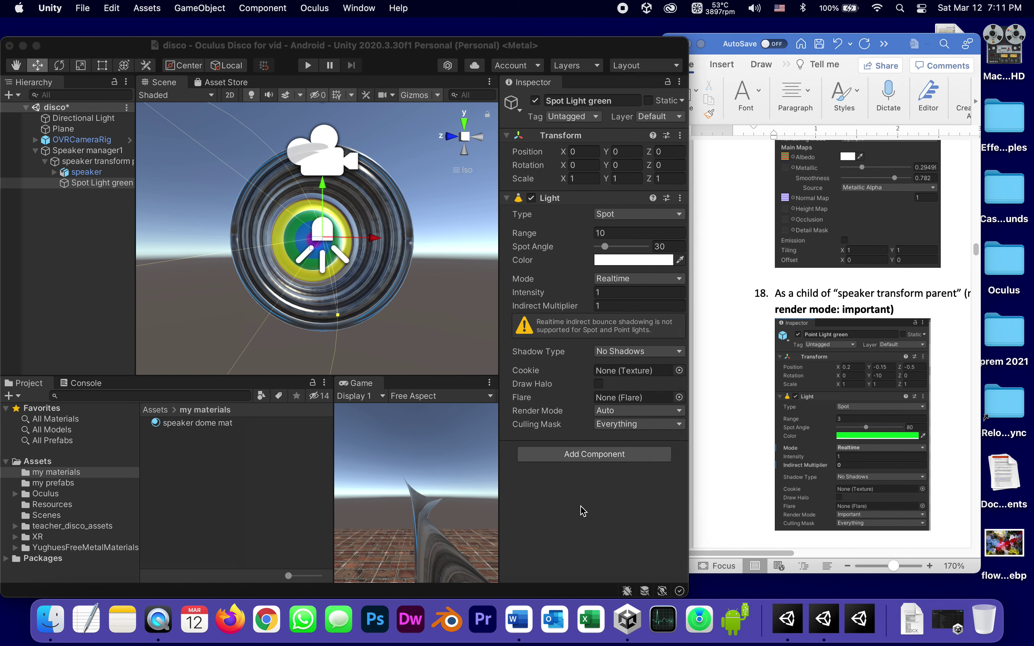
{"action": "left_click_drag", "start_coordinate": [688, 416], "coordinate": [644, 409]}
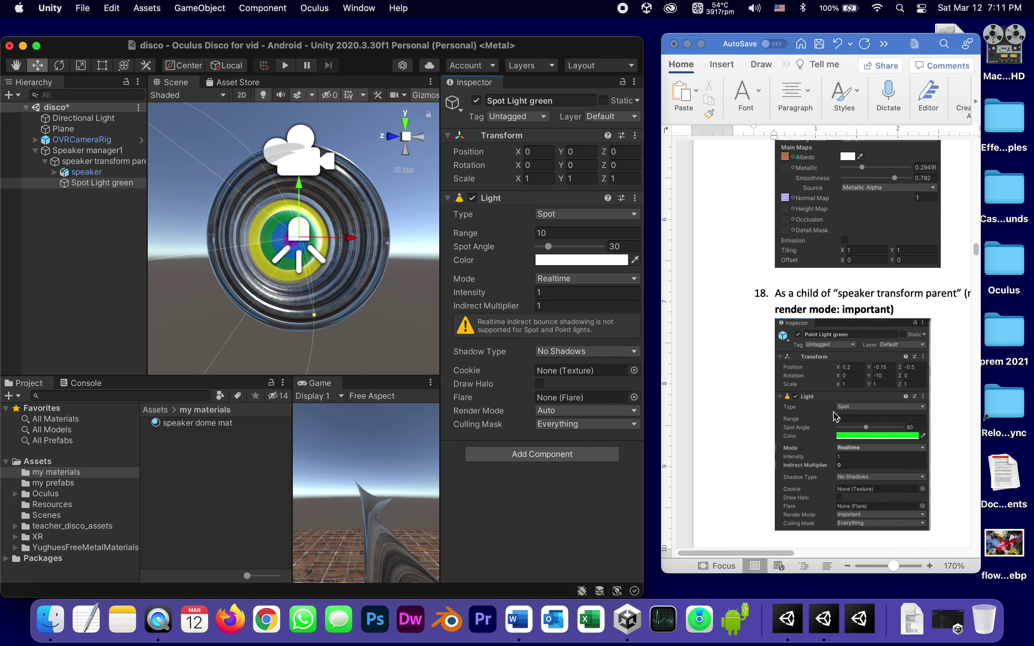
Set Spot Light green's Range to 3 and its position to 0.2, -0.15, -0.5
{"action": "left_click", "coordinate": [539, 233]}
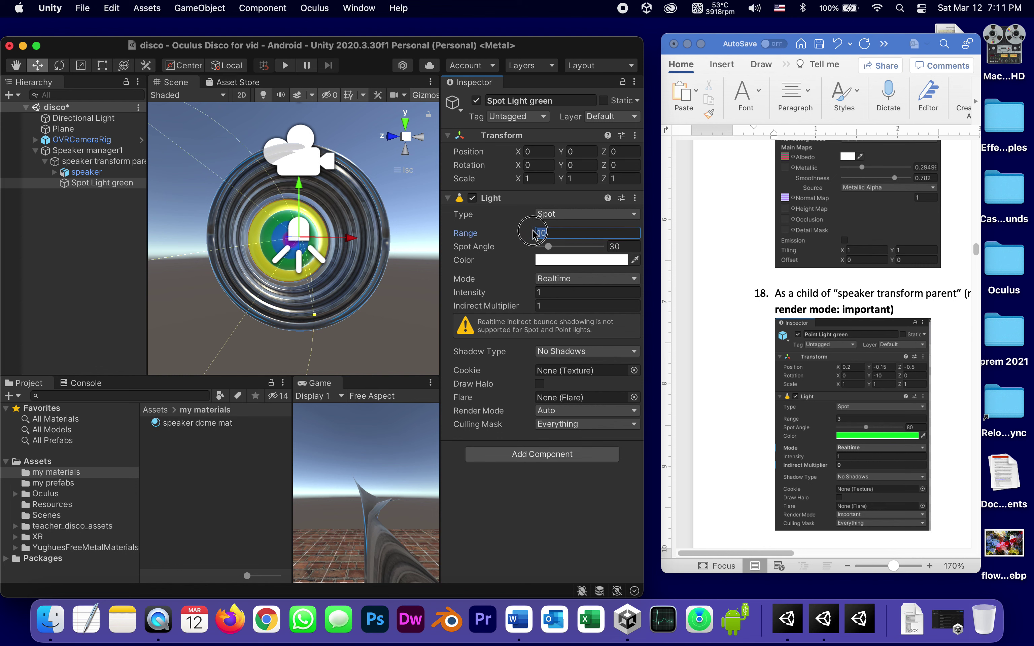
{"action": "type", "text": "3"}
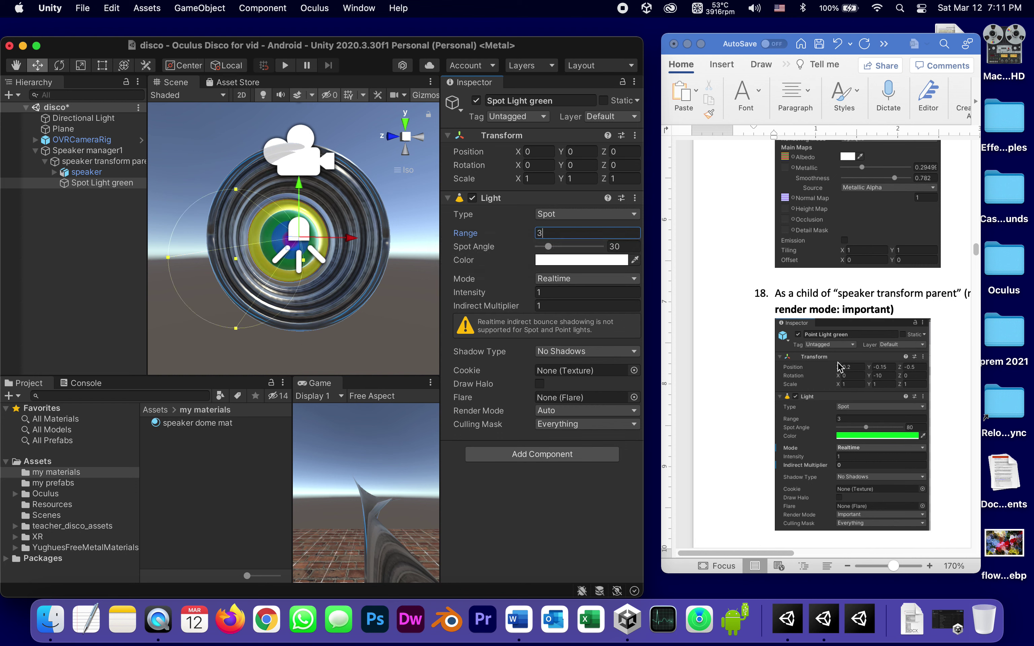
{"action": "left_click", "coordinate": [519, 153]}
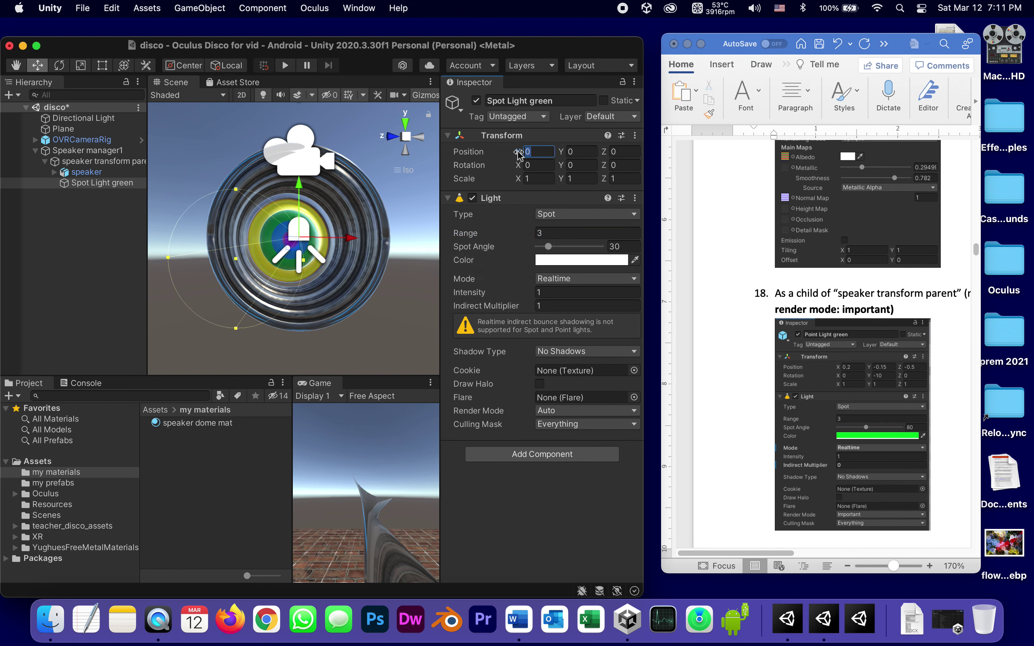
{"action": "type", "text": "0.2"}
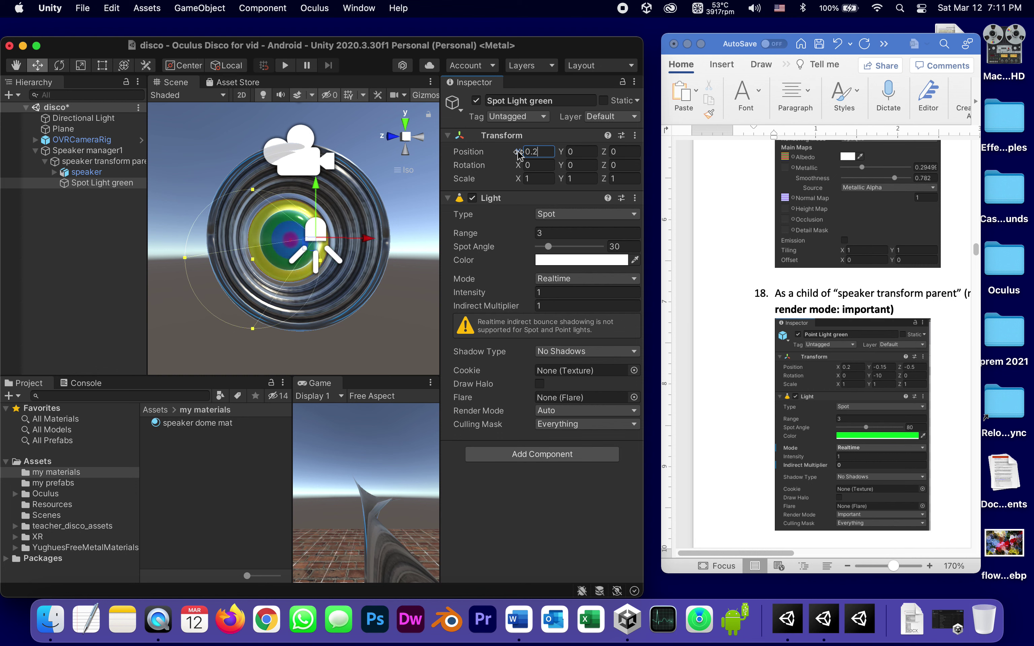
{"action": "key", "text": "Tab"}
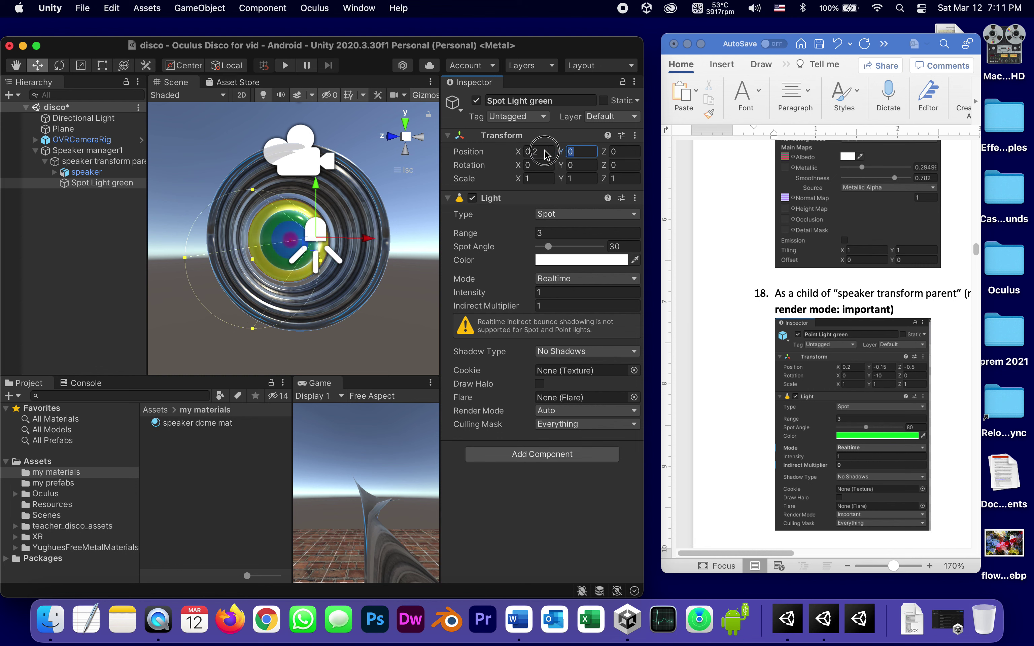
{"action": "type", "text": "-0.15"}
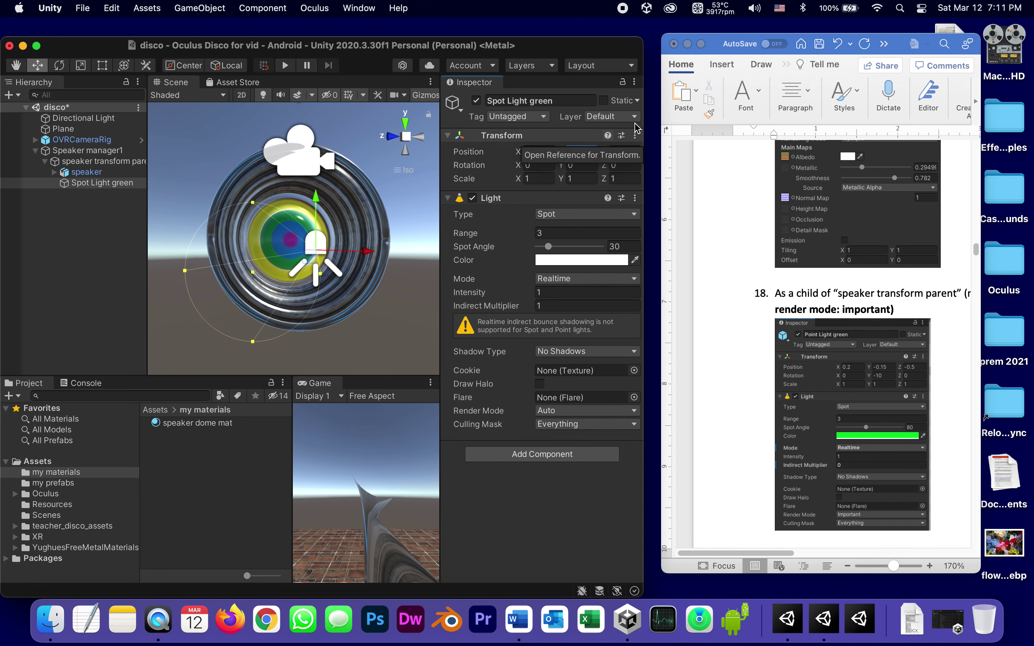
{"action": "left_click", "coordinate": [627, 153]}
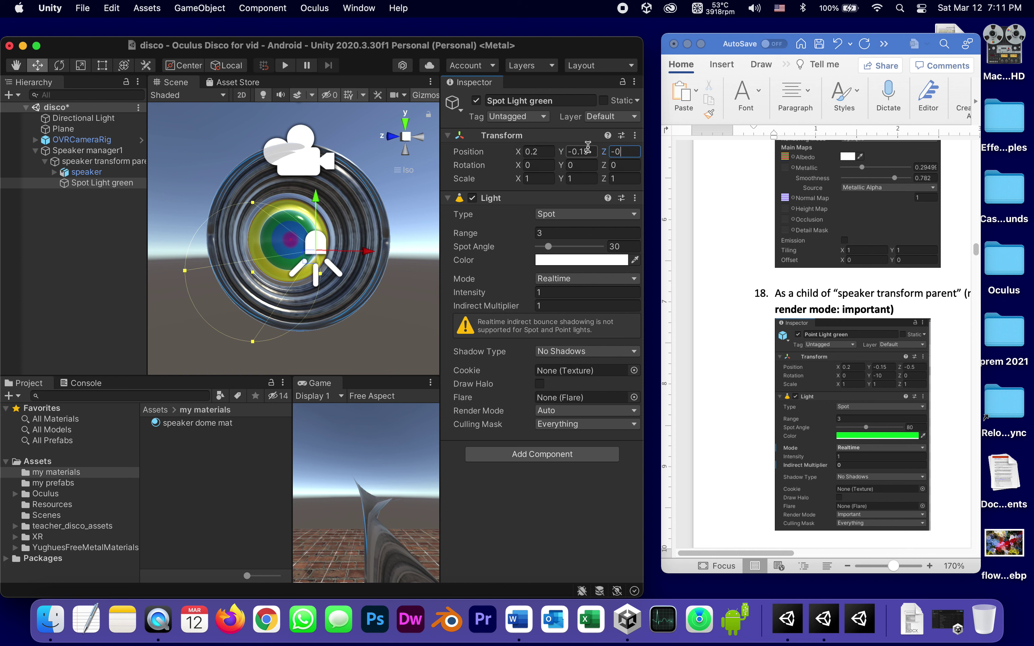
{"action": "type", "text": "-0.5"}
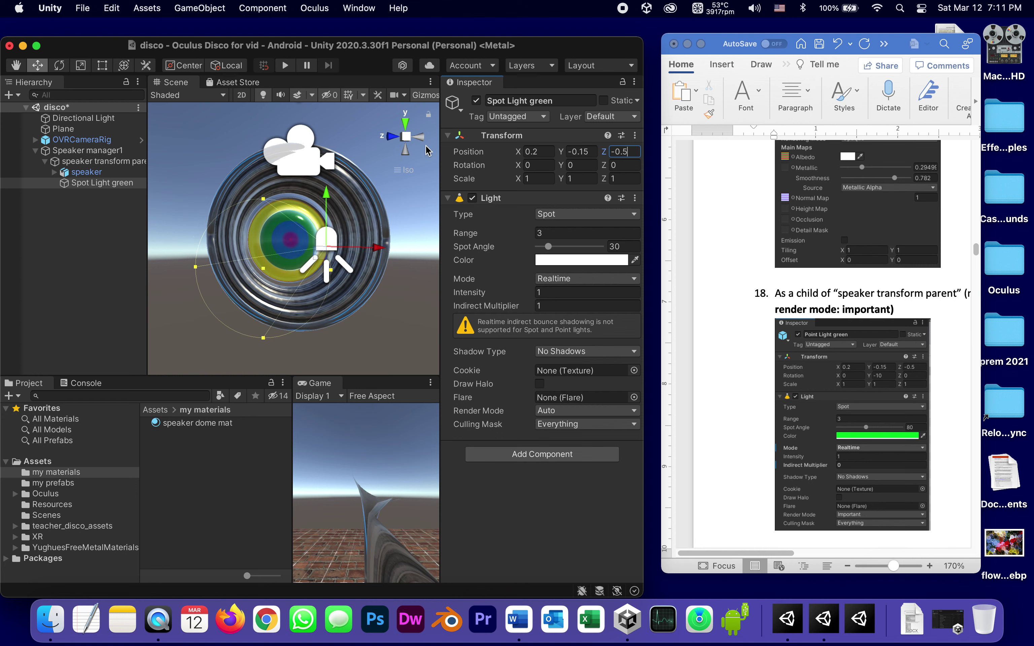
Set Spot Light green's Y rotation to 10
{"action": "left_click", "coordinate": [419, 137]}
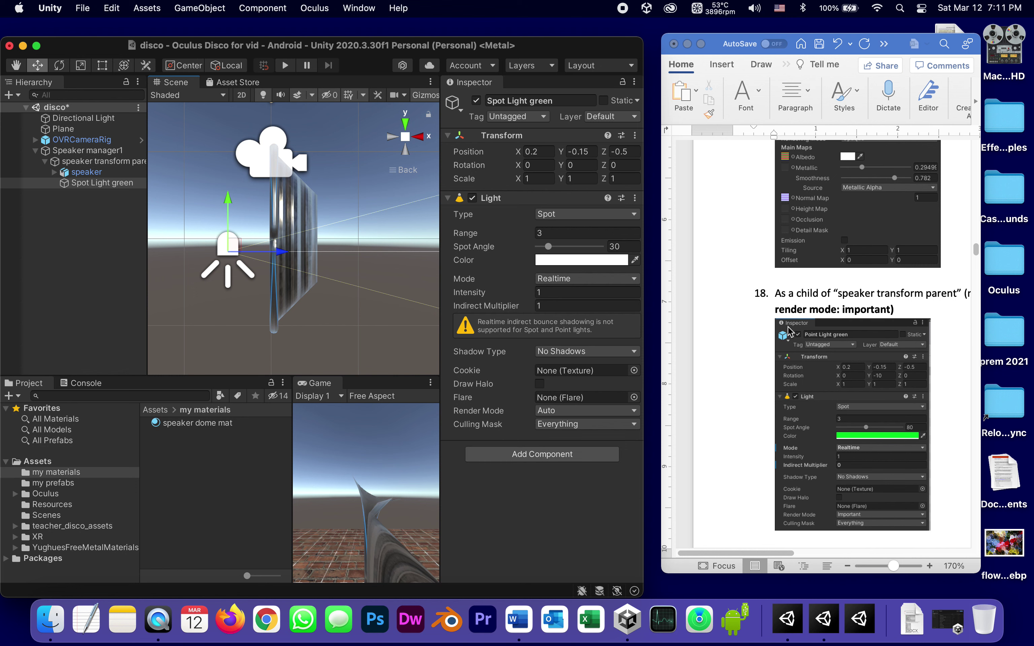
{"action": "left_click", "coordinate": [577, 165]}
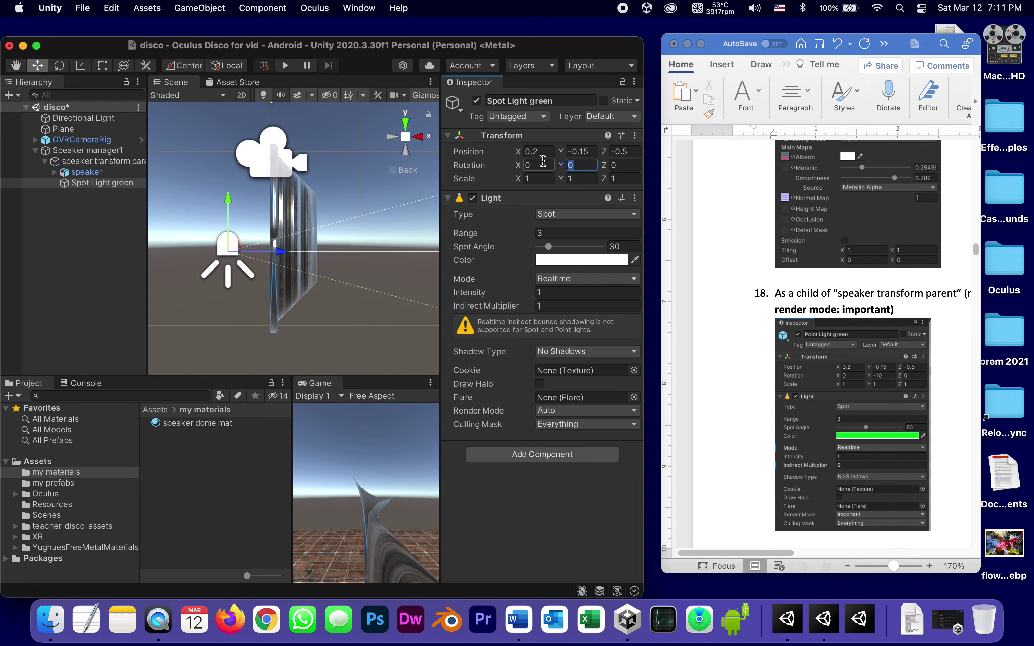
{"action": "type", "text": "010"}
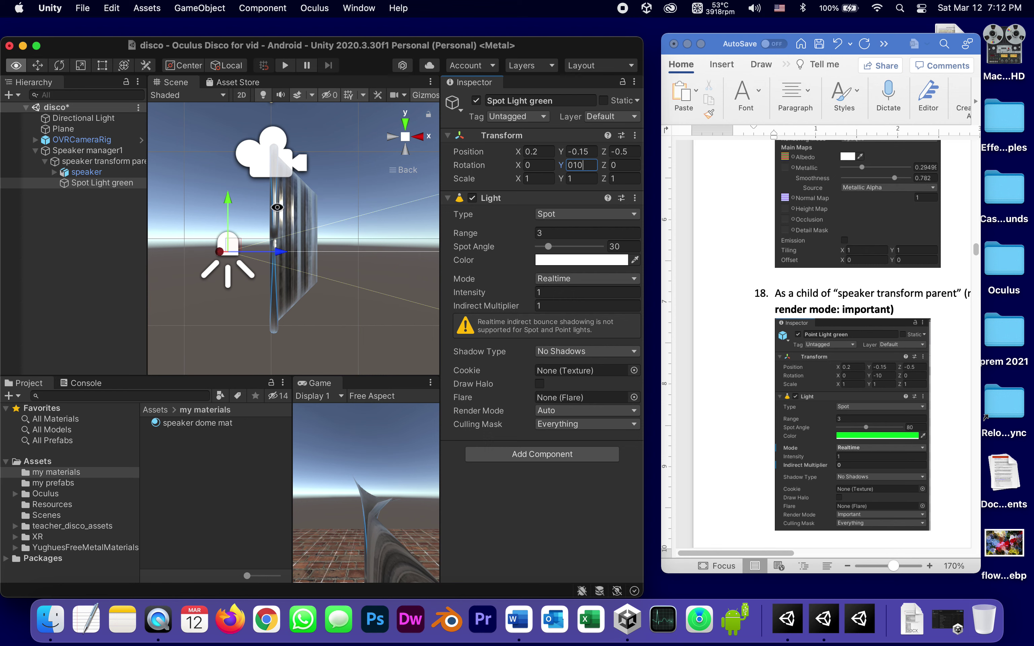
{"action": "left_click_drag", "start_coordinate": [299, 203], "coordinate": [636, 238], "text": "alt"}
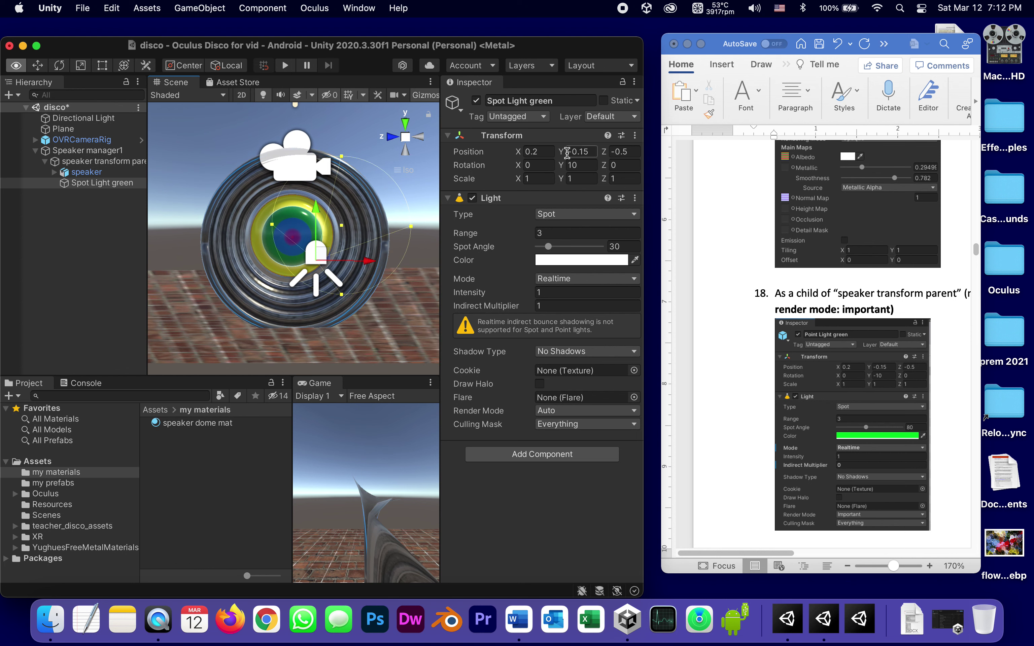
{"action": "left_click_drag", "start_coordinate": [561, 166], "coordinate": [579, 204]}
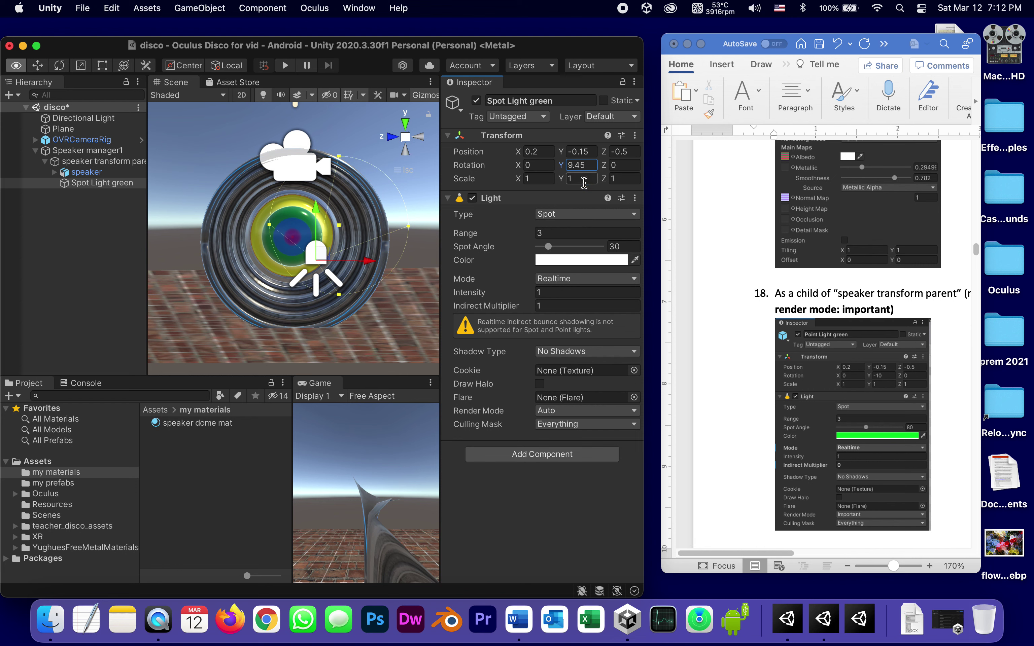
{"action": "left_click", "coordinate": [590, 165]}
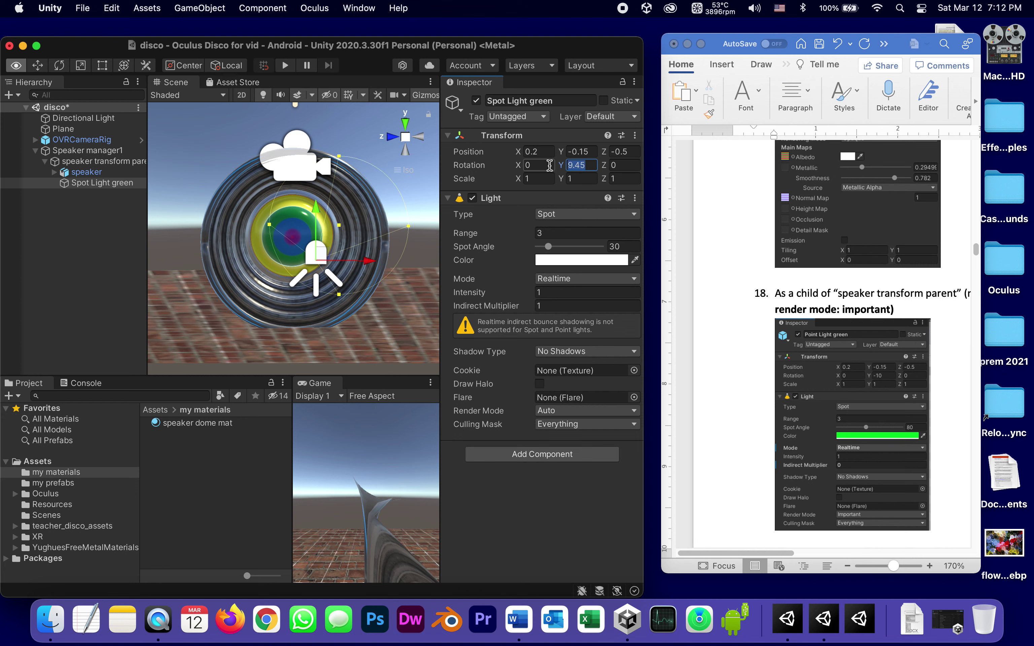
{"action": "type", "text": "10"}
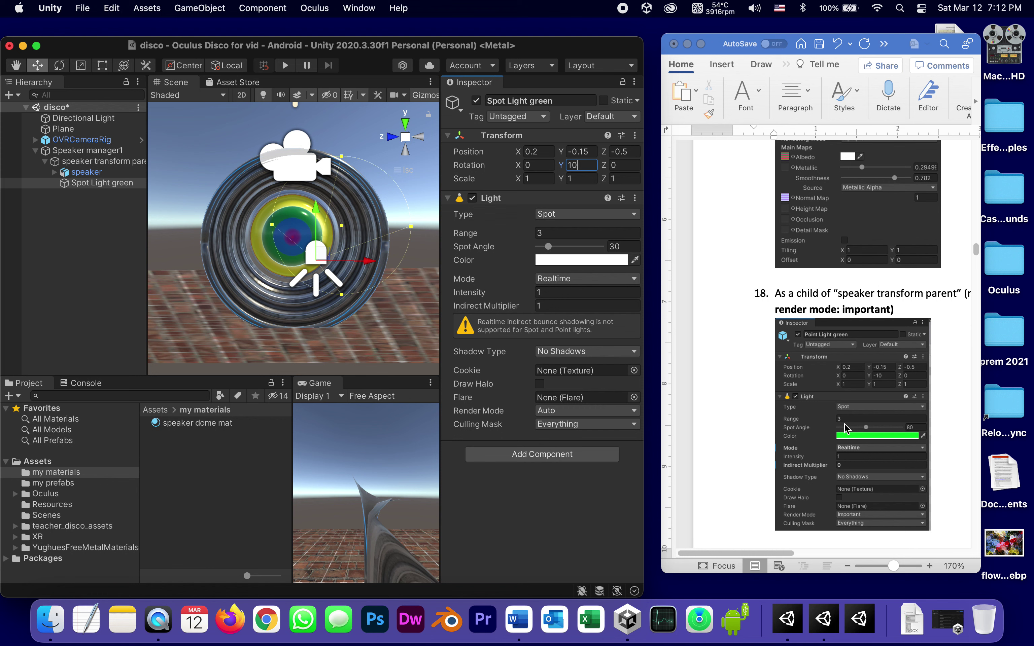
Widen Spot Light green's cone, set indirect multiplier to 0 and render mode to Important
{"action": "left_click_drag", "start_coordinate": [548, 247], "coordinate": [565, 248]}
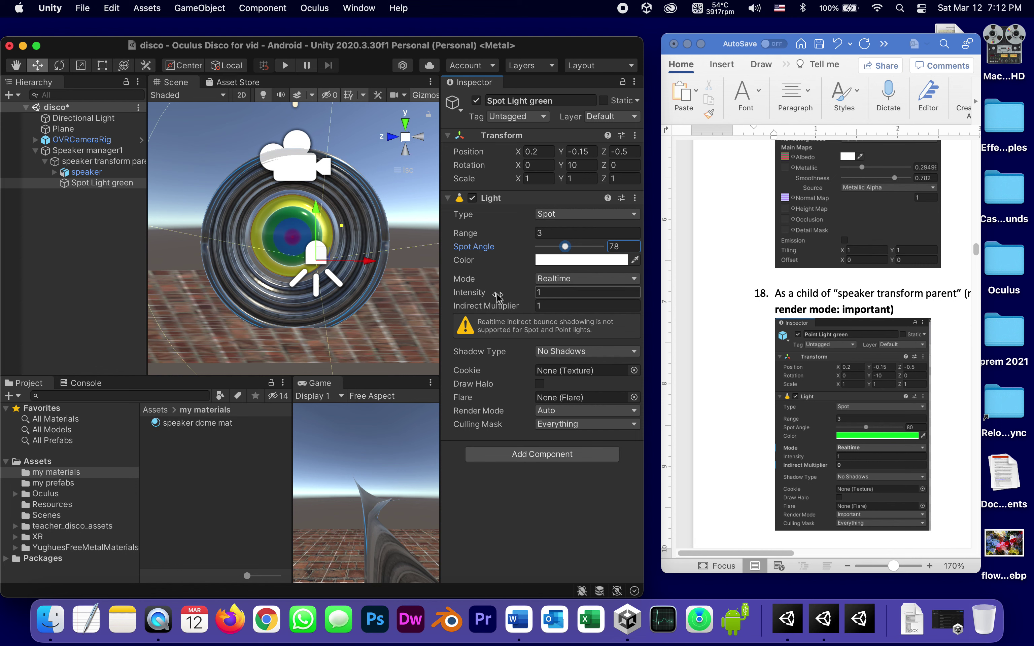
{"action": "left_click_drag", "start_coordinate": [514, 307], "coordinate": [516, 495]}
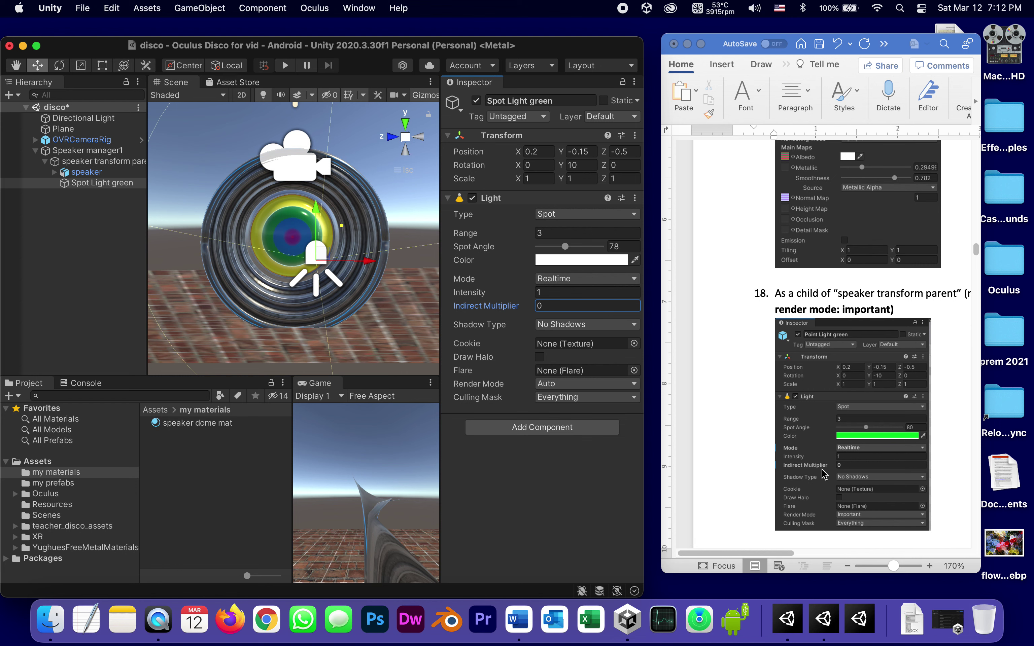
{"action": "left_click", "coordinate": [567, 385]}
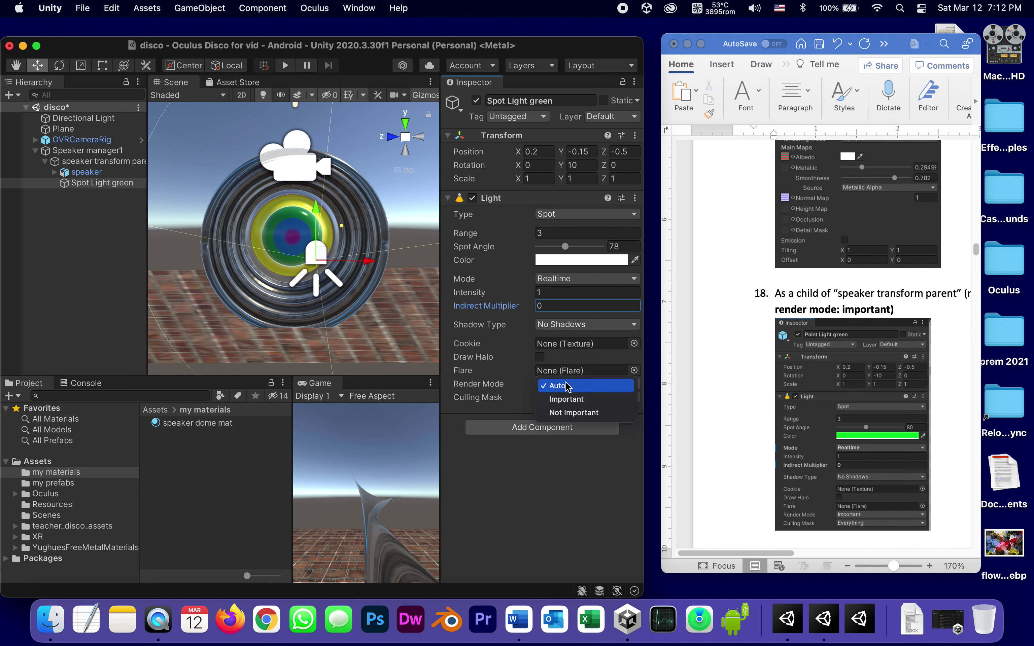
{"action": "left_click", "coordinate": [567, 399]}
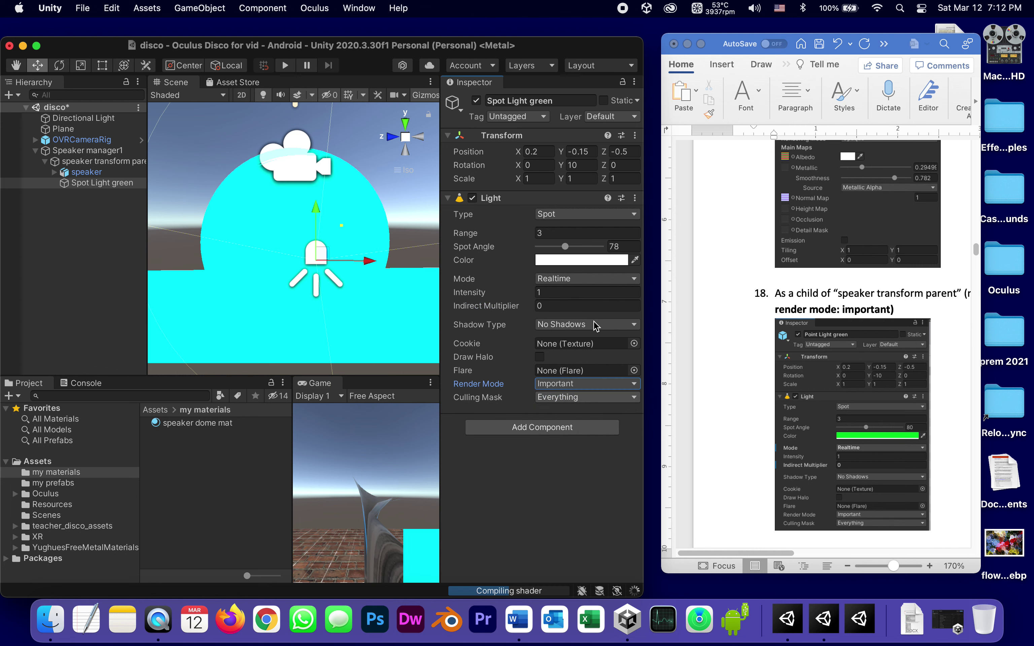
Set Spot Light green's light colour to pure green 00FF03
{"action": "left_click", "coordinate": [598, 260]}
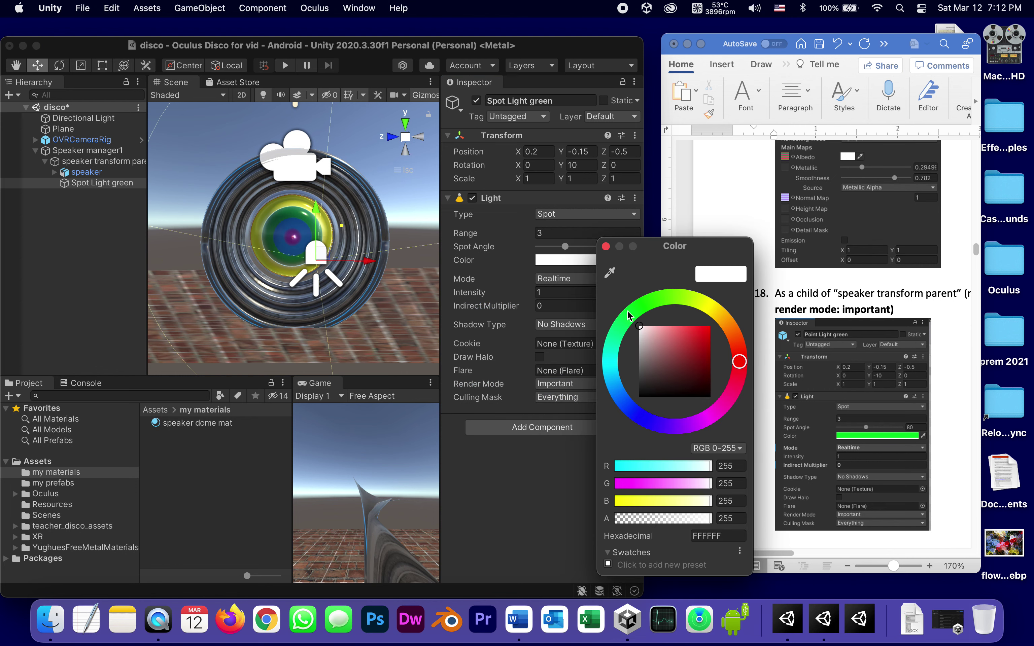
{"action": "left_click", "coordinate": [642, 306]}
{"action": "left_click_drag", "start_coordinate": [651, 347], "coordinate": [759, 298]}
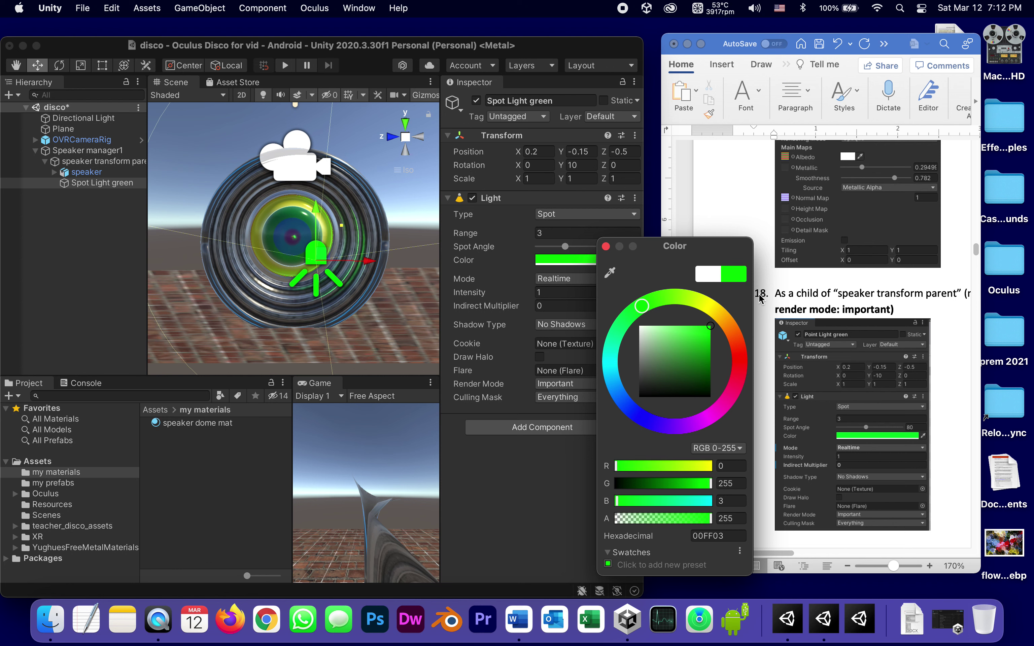
{"action": "left_click", "coordinate": [606, 246]}
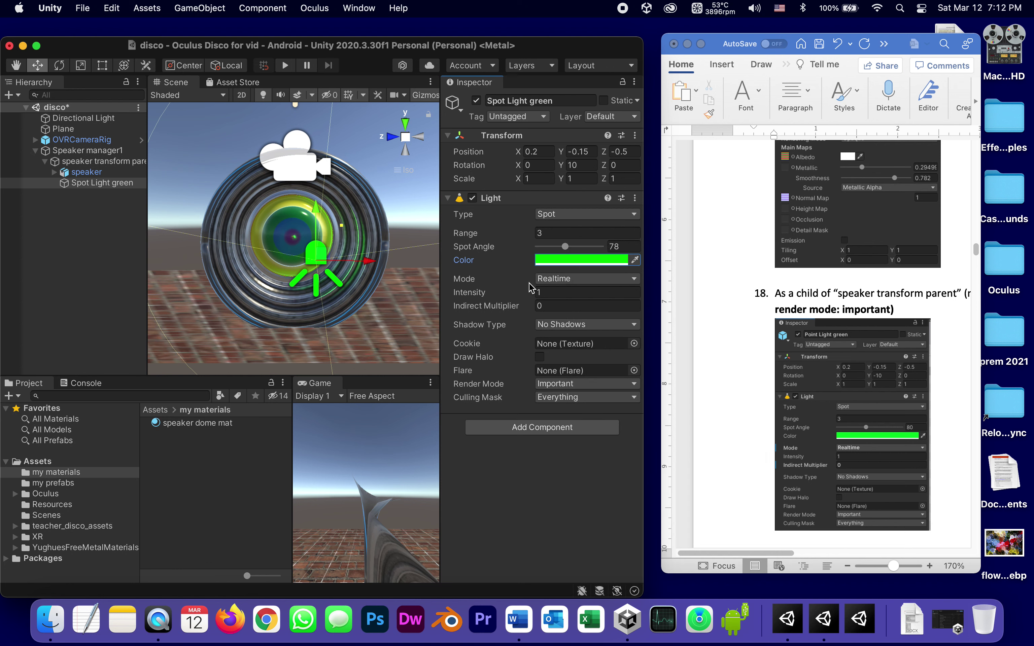
Switch off the Directional Light and select Spot Light green
{"action": "left_click", "coordinate": [88, 118]}
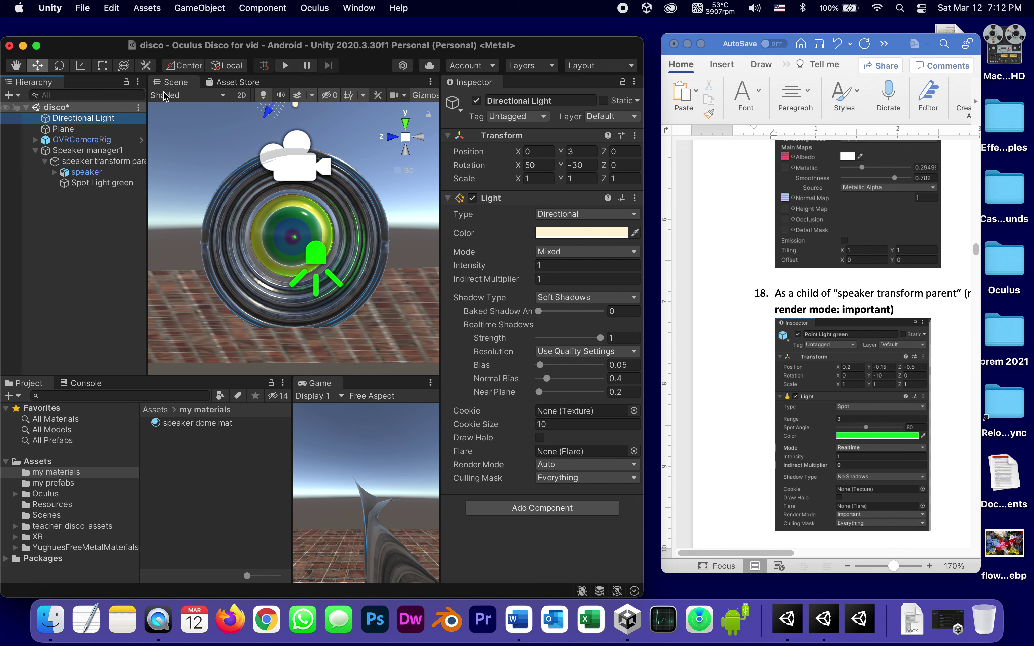
{"action": "left_click", "coordinate": [477, 101]}
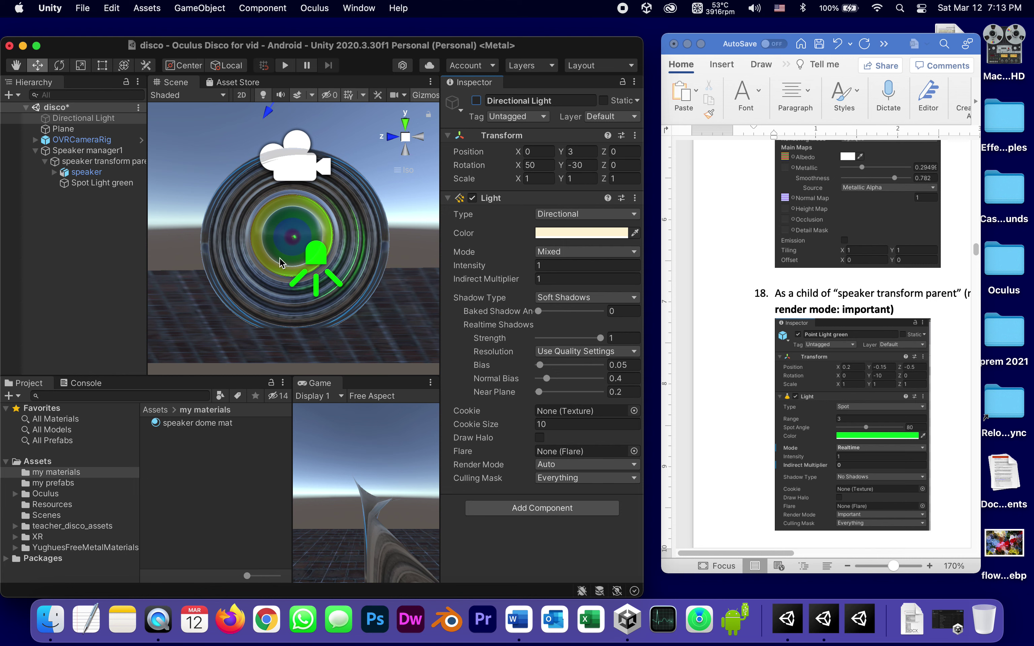
{"action": "left_click", "coordinate": [101, 182]}
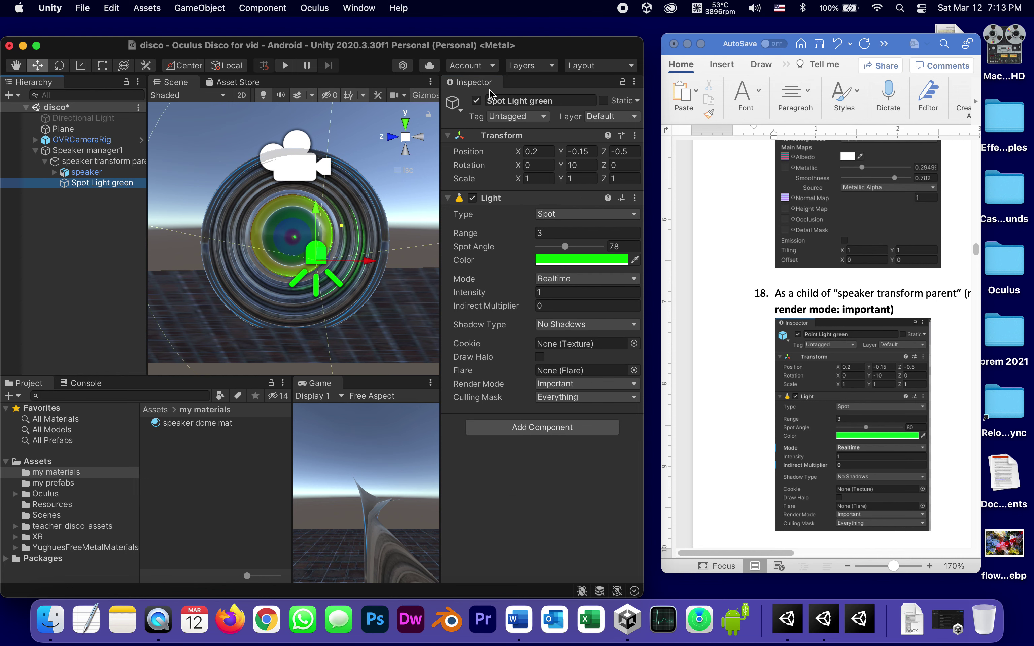
Toggle Spot Light green on and off to preview its lighting, leaving it disabled
{"action": "left_click", "coordinate": [477, 101]}
{"action": "left_click", "coordinate": [477, 101]}
{"action": "left_click", "coordinate": [477, 101]}
{"action": "left_click", "coordinate": [476, 101]}
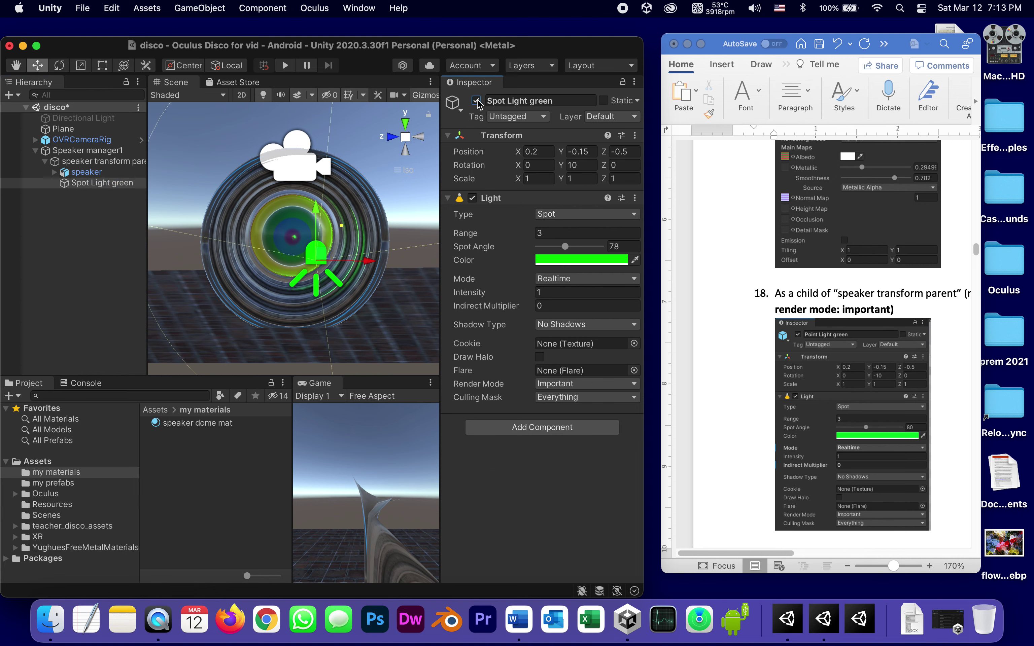
{"action": "left_click", "coordinate": [476, 101]}
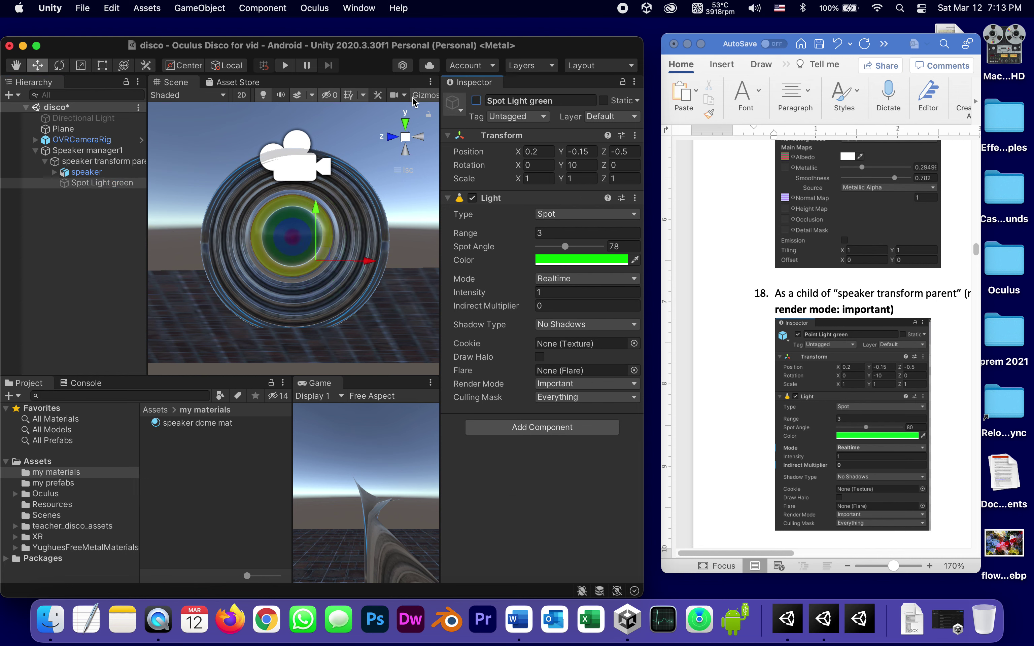
{"action": "left_click", "coordinate": [477, 101]}
{"action": "left_click", "coordinate": [477, 101]}
{"action": "left_click", "coordinate": [476, 101]}
{"action": "left_click", "coordinate": [477, 101]}
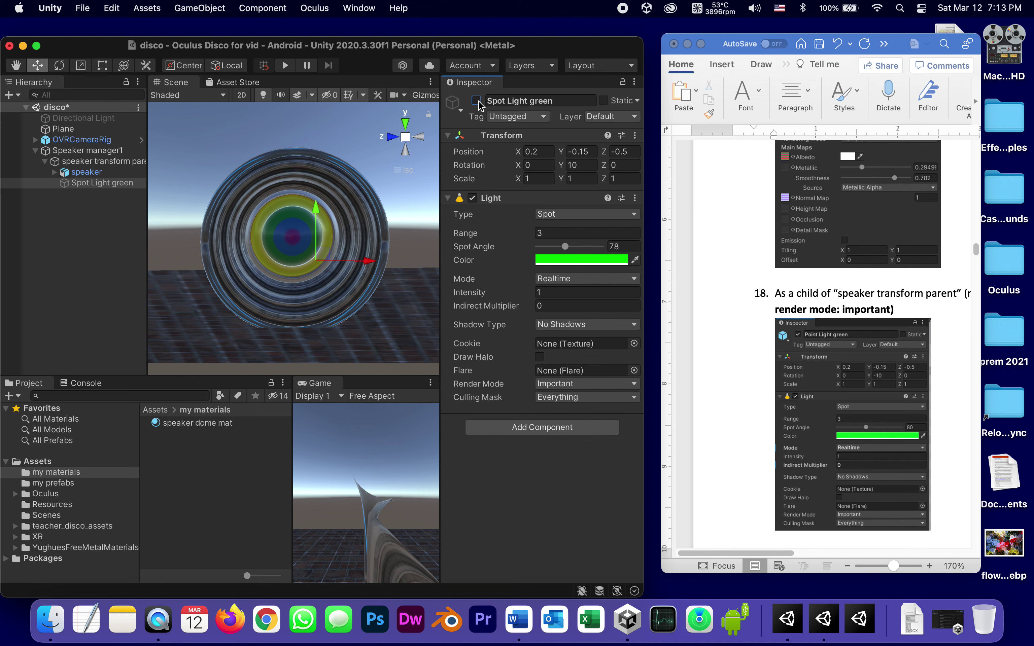
{"action": "left_click", "coordinate": [477, 100]}
{"action": "left_click", "coordinate": [477, 101]}
{"action": "left_click", "coordinate": [477, 101]}
{"action": "left_click", "coordinate": [479, 102]}
{"action": "left_click", "coordinate": [479, 102]}
{"action": "left_click", "coordinate": [479, 103]}
{"action": "left_click", "coordinate": [480, 102]}
{"action": "left_click", "coordinate": [477, 101]}
{"action": "left_click", "coordinate": [477, 101]}
{"action": "left_click", "coordinate": [477, 101]}
{"action": "left_click", "coordinate": [477, 101]}
{"action": "left_click", "coordinate": [477, 101]}
{"action": "left_click", "coordinate": [477, 101]}
{"action": "left_click", "coordinate": [478, 101]}
{"action": "left_click", "coordinate": [734, 381]}
Widen the Word guide, scroll to step 19 and select the name 'spot Light purple'
{"action": "scroll", "coordinate": [731, 380], "scroll_direction": "down", "scroll_amount": 2}
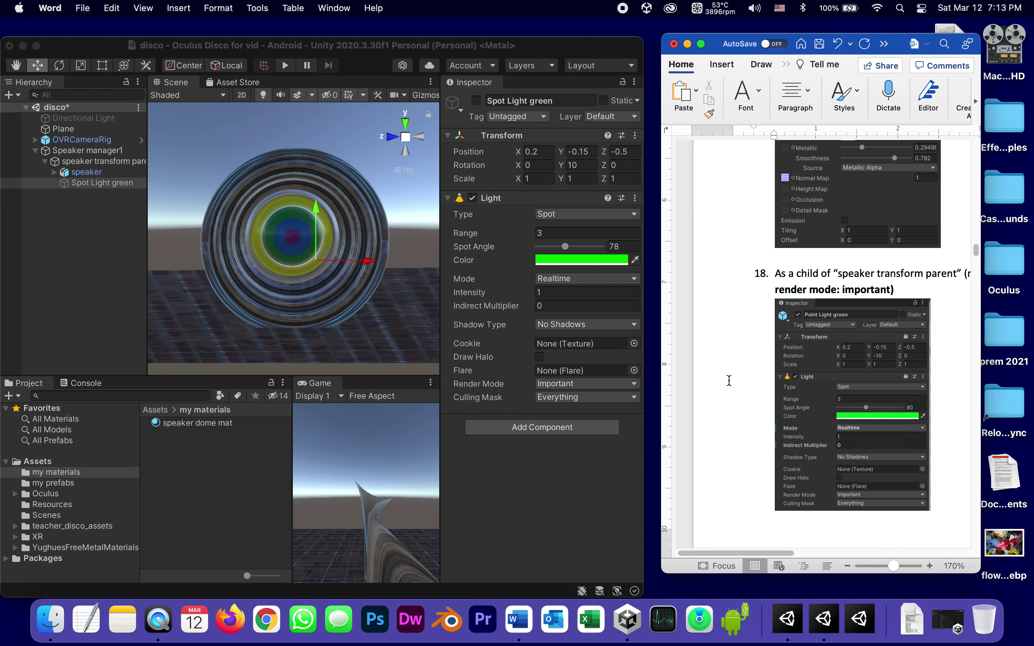
{"action": "scroll", "coordinate": [775, 372], "scroll_direction": "down", "scroll_amount": 1}
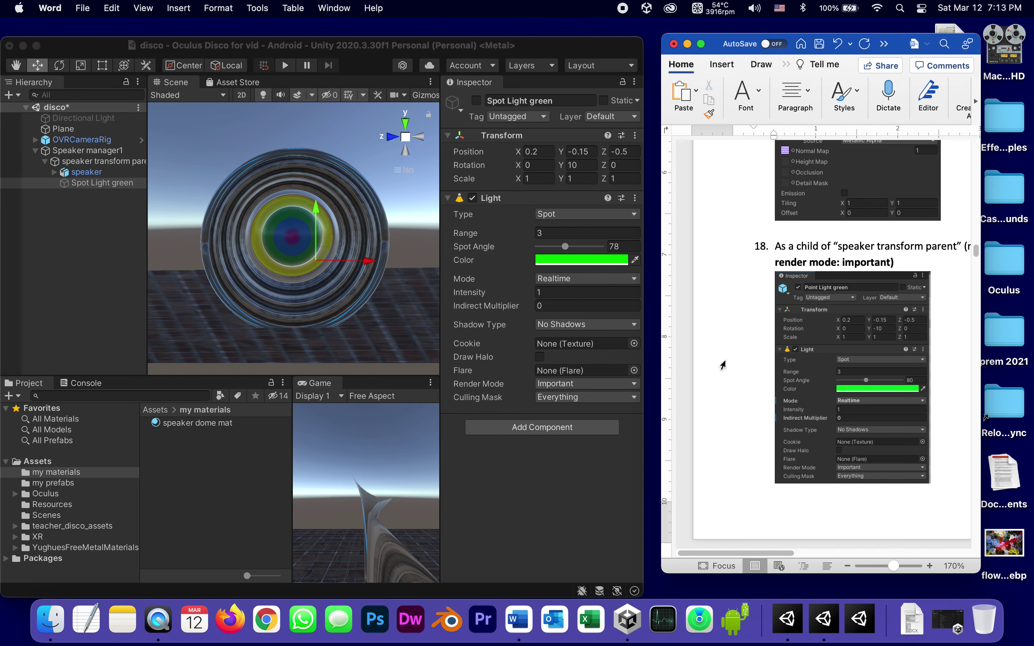
{"action": "left_click_drag", "start_coordinate": [660, 366], "coordinate": [402, 366]}
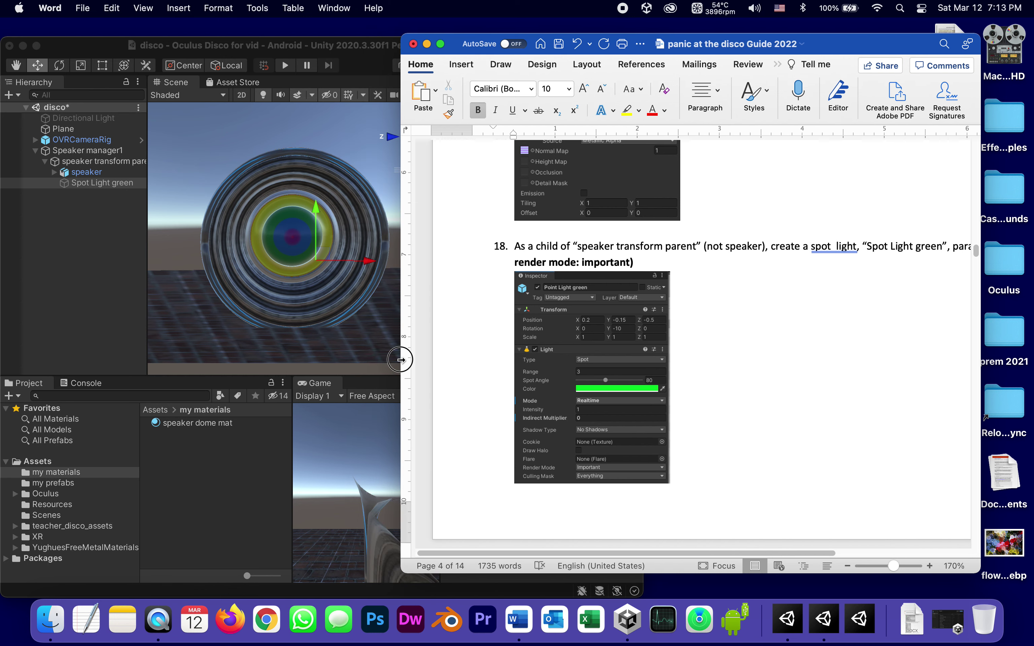
{"action": "scroll", "coordinate": [812, 365], "scroll_direction": "down", "scroll_amount": 8}
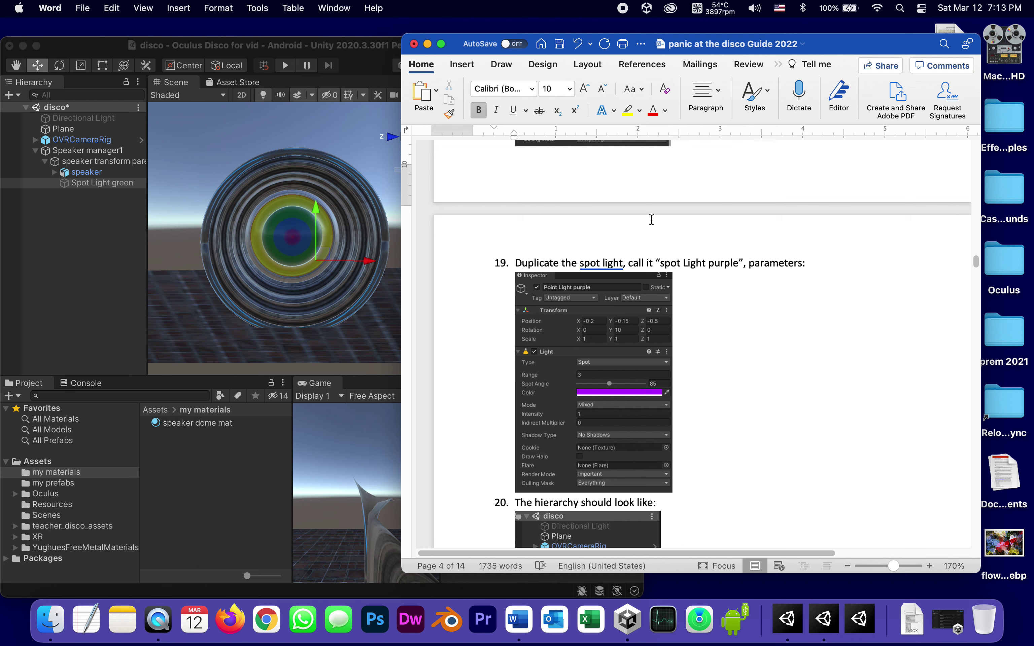
{"action": "left_click_drag", "start_coordinate": [660, 264], "coordinate": [738, 262]}
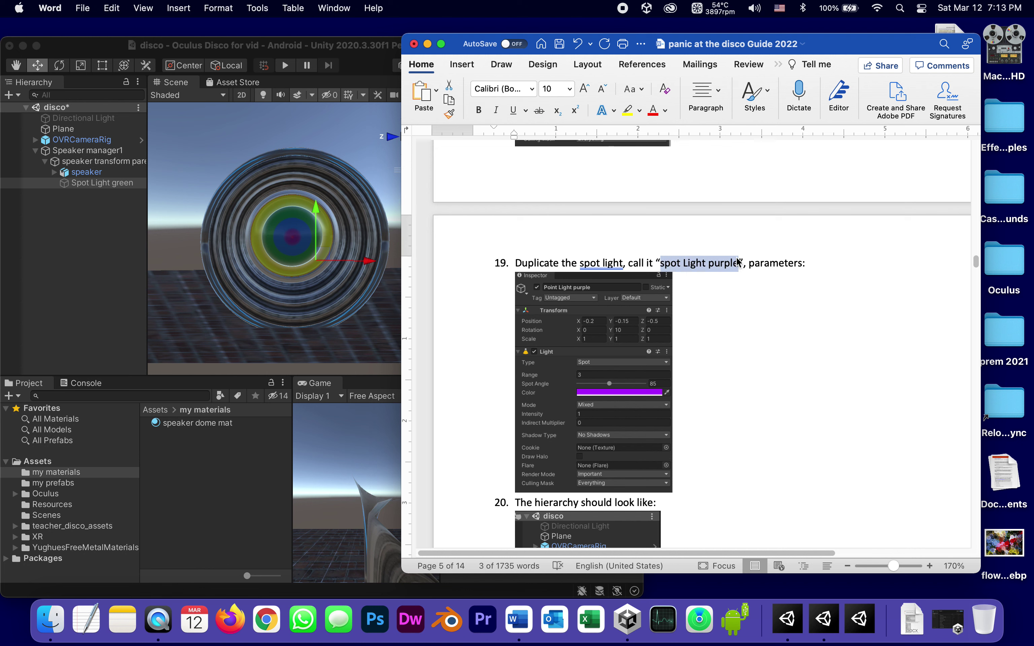
{"action": "left_click", "coordinate": [2, 204]}
Re-enable Spot Light green, duplicate it and rename the copy 'spot Light purple'
{"action": "left_click", "coordinate": [102, 183]}
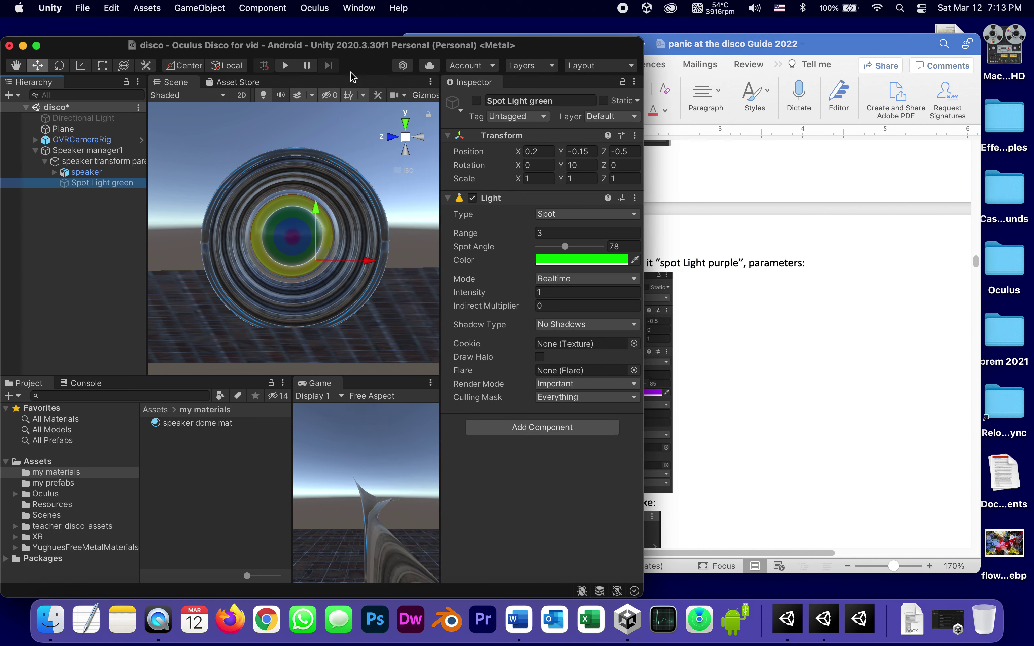
{"action": "left_click", "coordinate": [475, 100]}
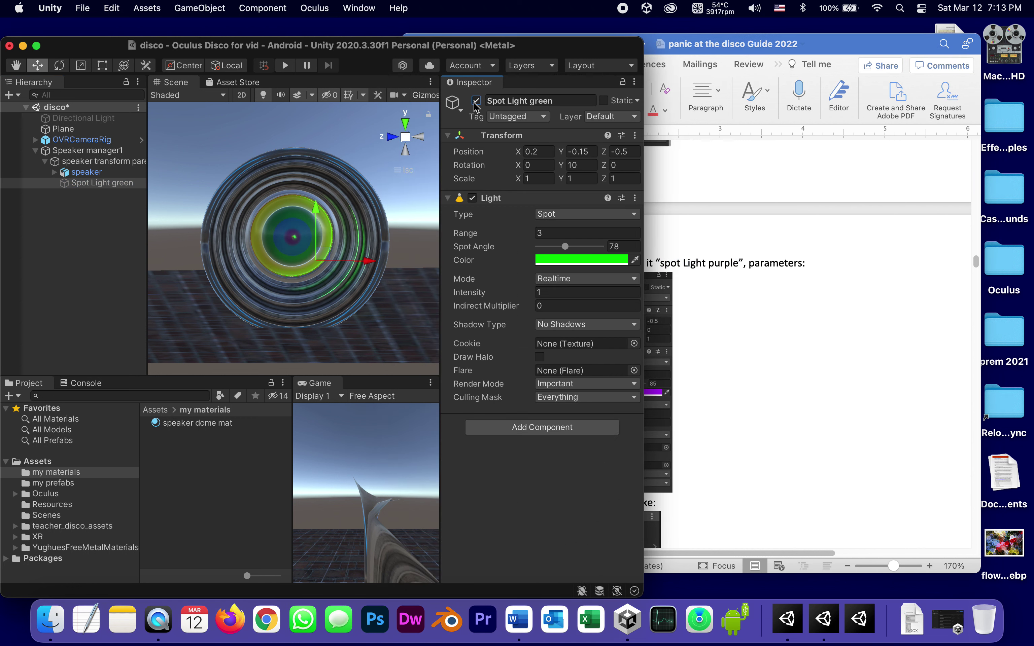
{"action": "right_click", "coordinate": [63, 184]}
{"action": "left_click", "coordinate": [91, 257]}
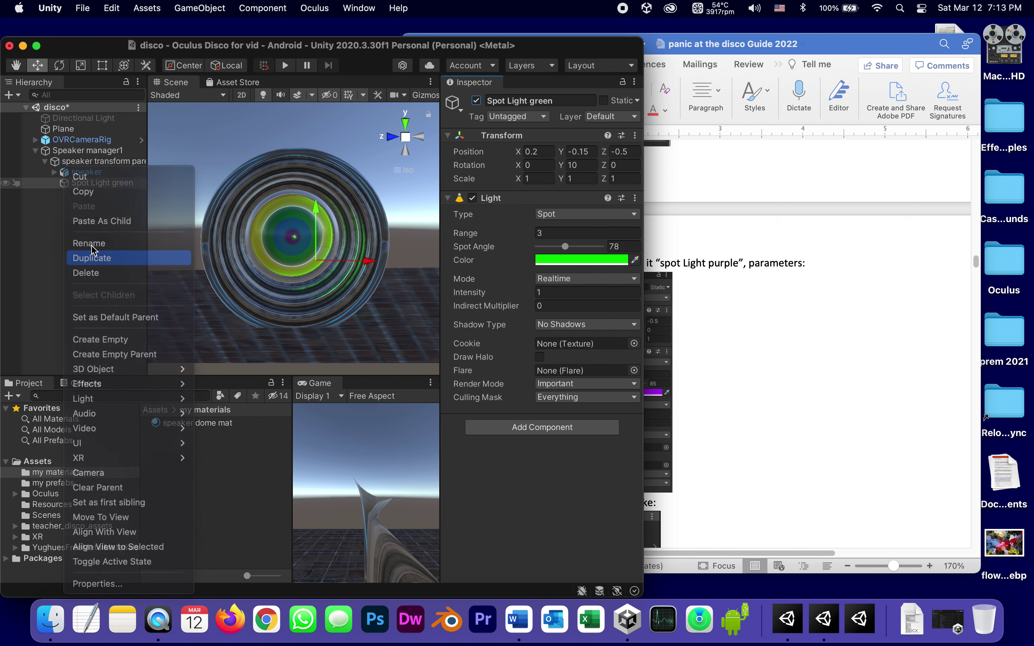
{"action": "left_click", "coordinate": [102, 195]}
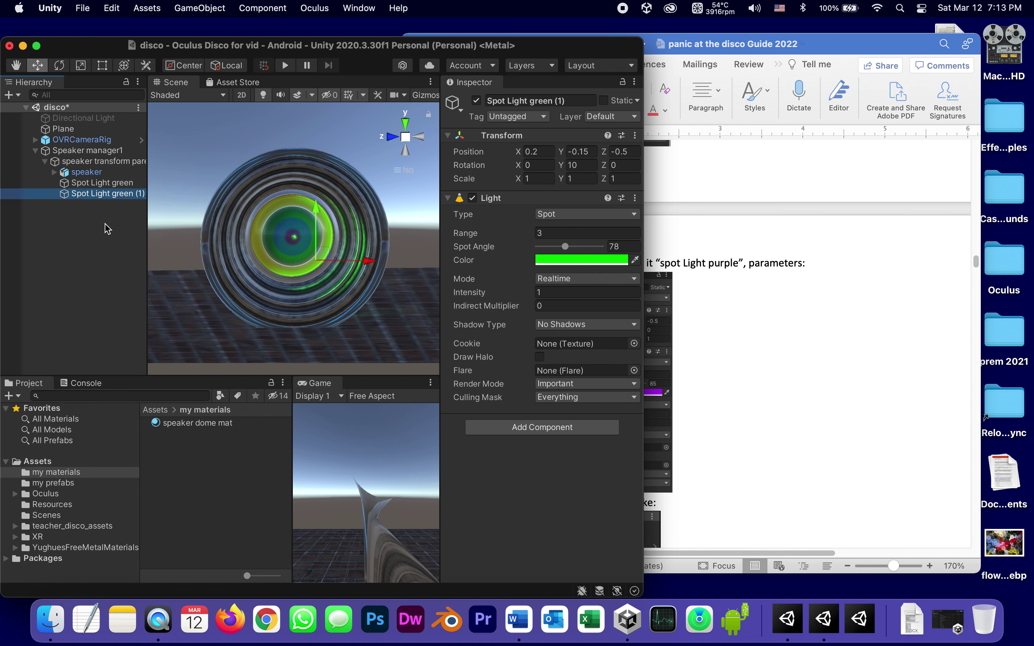
{"action": "left_click", "coordinate": [116, 195]}
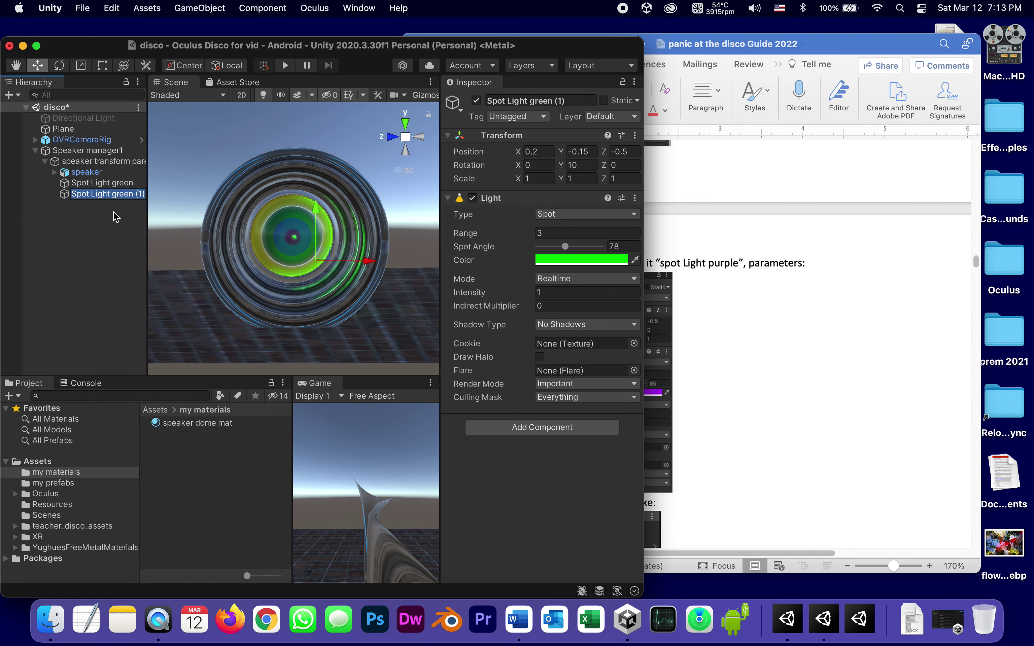
{"action": "type", "text": "spot Light purple"}
{"action": "key", "text": "Return"}
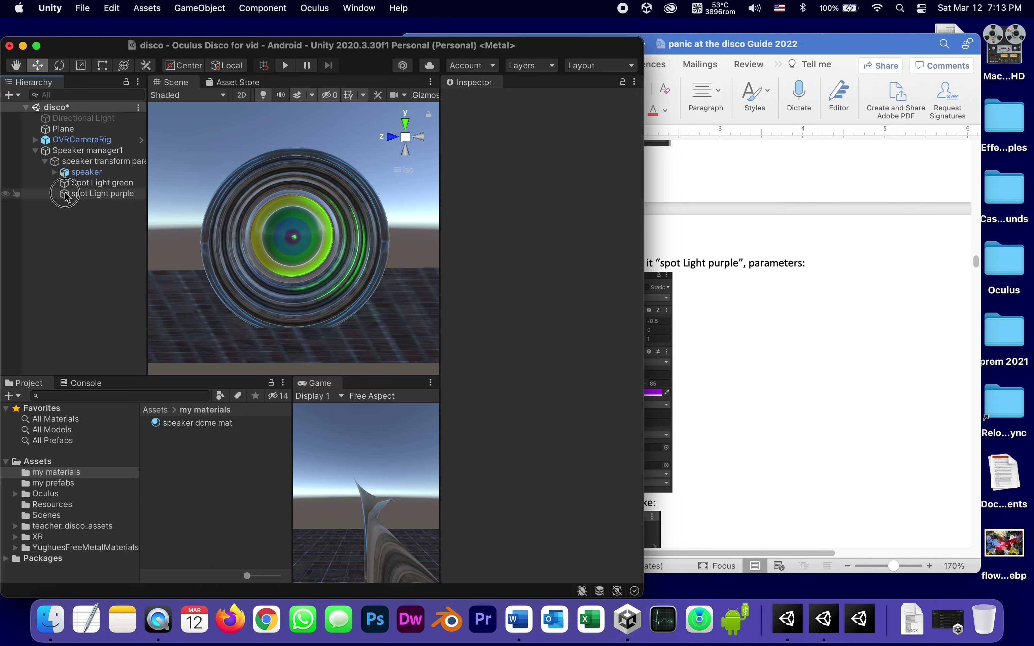
Resize and rearrange the Unity and guide windows so both are visible
{"action": "left_click_drag", "start_coordinate": [643, 364], "coordinate": [588, 363]}
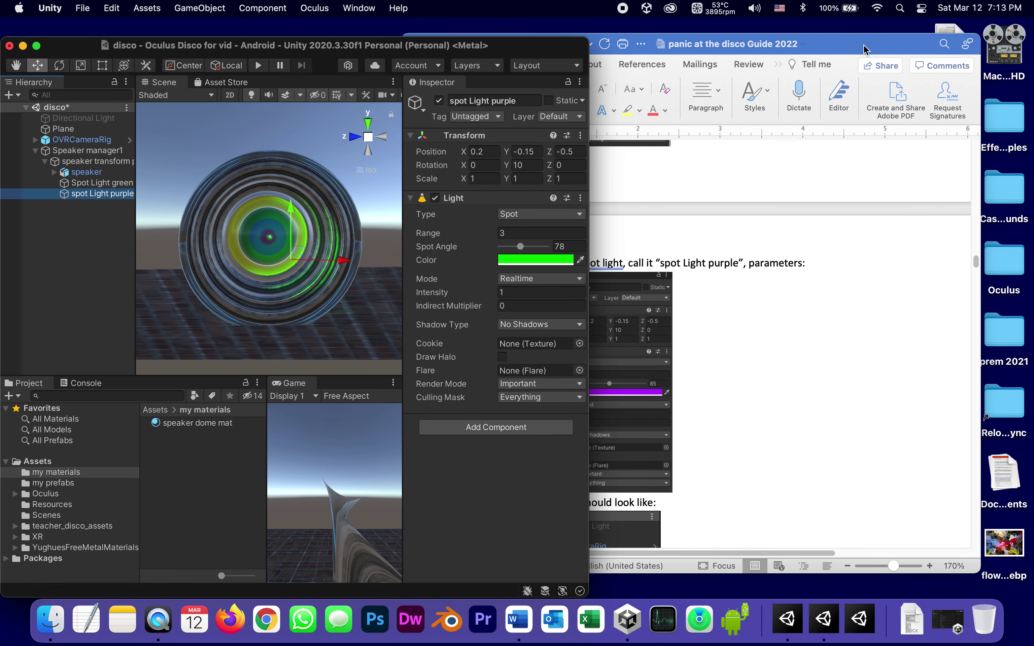
{"action": "left_click_drag", "start_coordinate": [864, 49], "coordinate": [1015, 52]}
{"action": "left_click", "coordinate": [527, 58]}
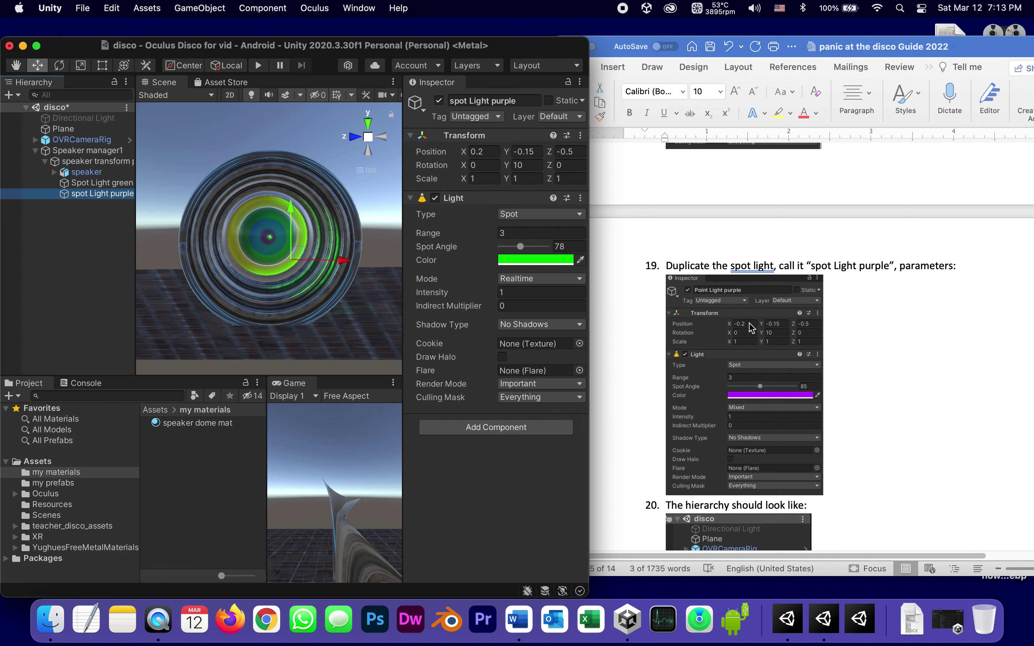
Make spot Light purple's X position negative (-0.2) and check the guide's values
{"action": "left_click", "coordinate": [474, 152]}
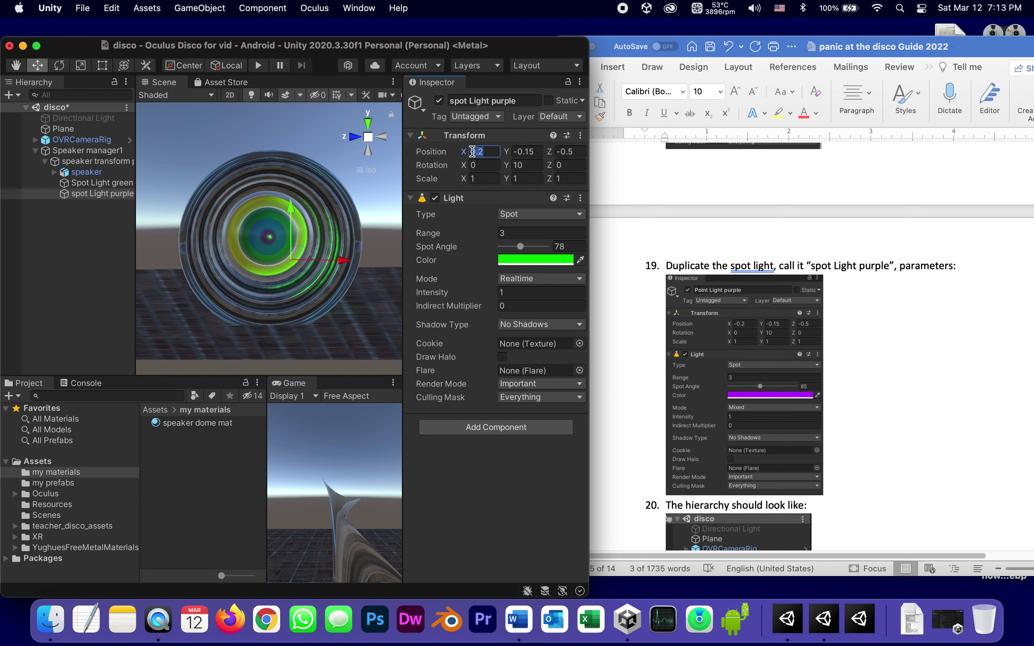
{"action": "left_click", "coordinate": [472, 152]}
{"action": "type", "text": "-"}
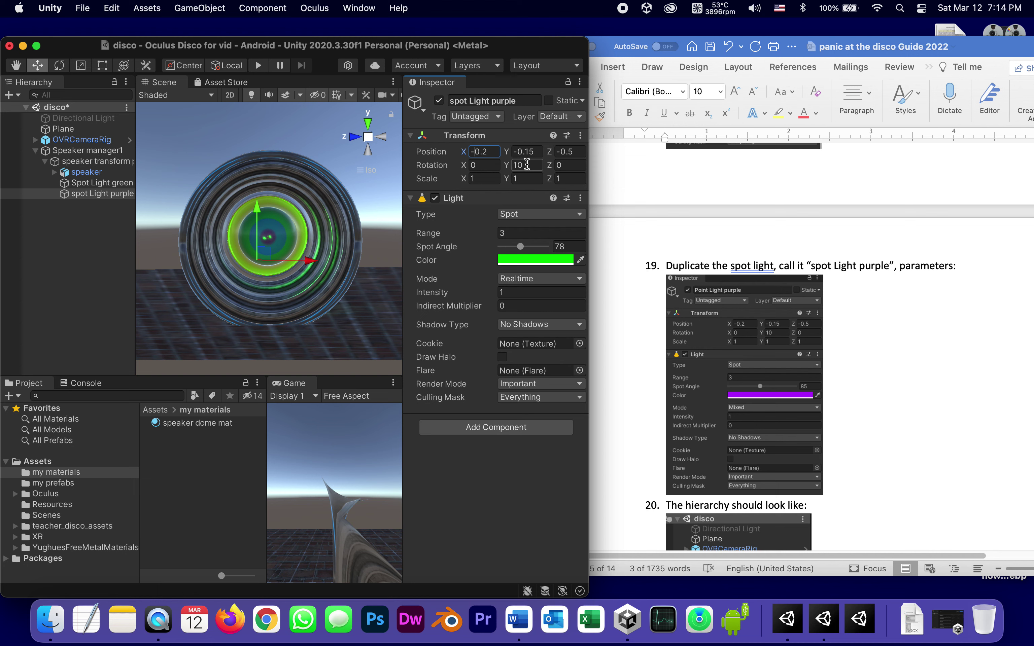
{"action": "scroll", "coordinate": [845, 367], "scroll_direction": "up", "scroll_amount": 3}
{"action": "left_click", "coordinate": [845, 368]}
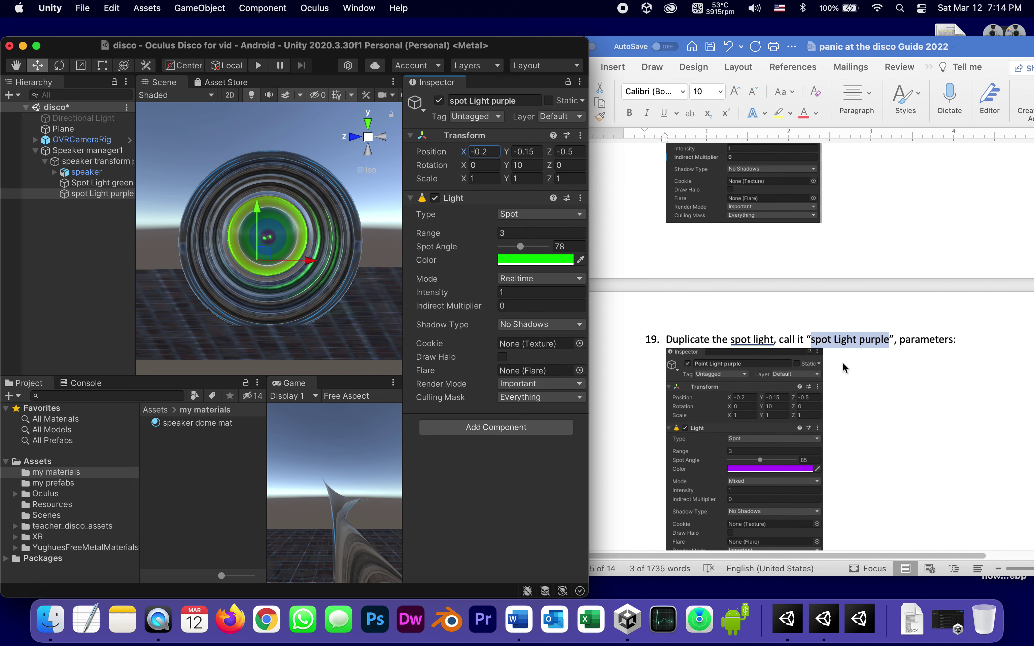
{"action": "scroll", "coordinate": [845, 368], "scroll_direction": "up", "scroll_amount": 5}
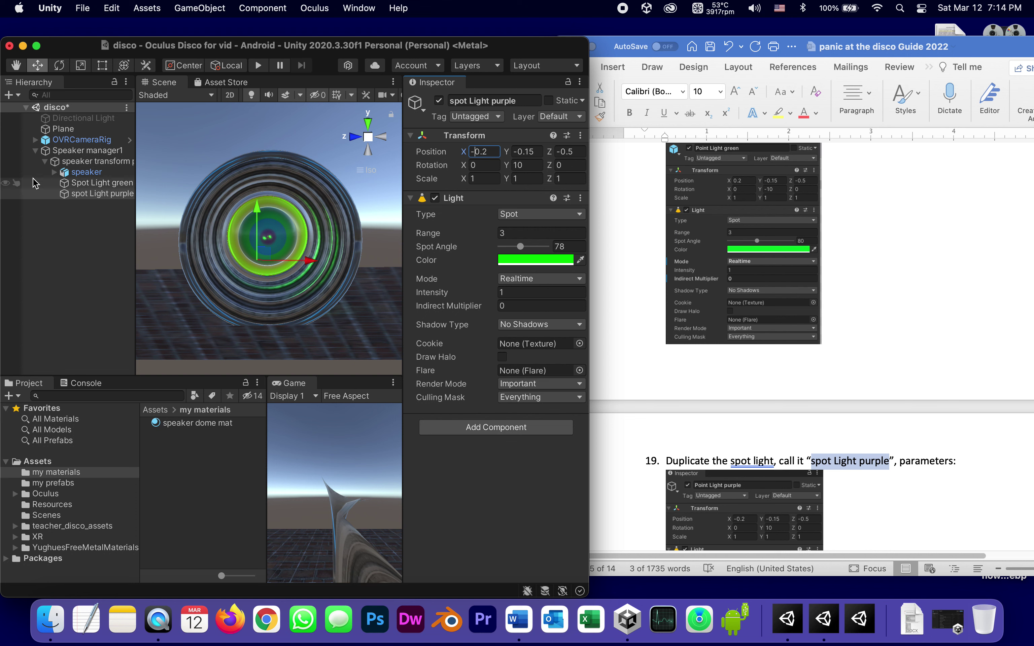
Set Spot Light green's Y rotation to -10, then reselect spot Light purple
{"action": "left_click", "coordinate": [81, 183]}
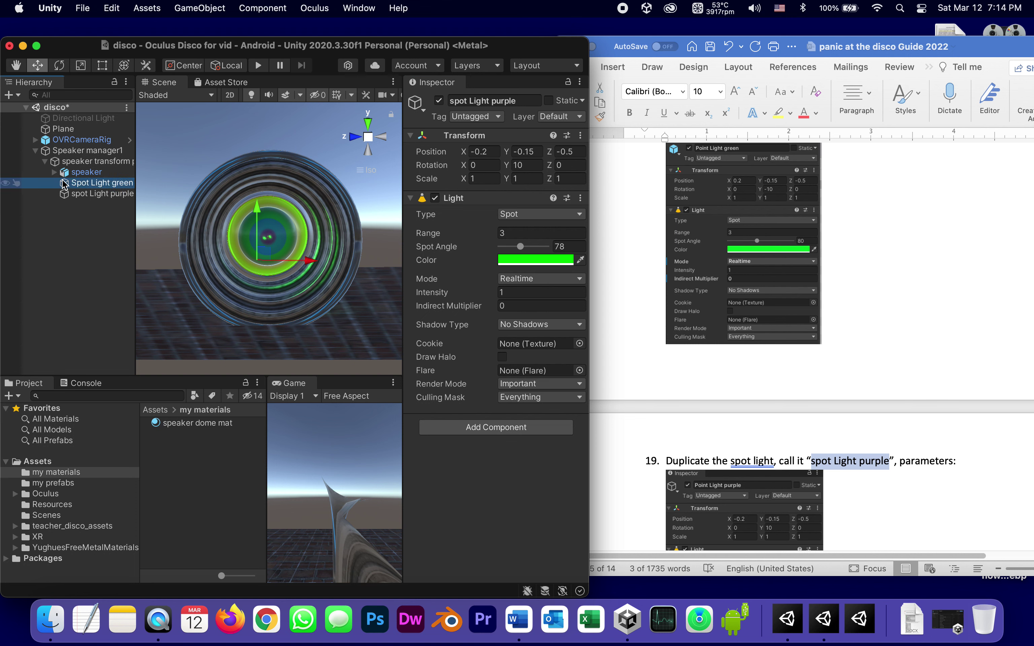
{"action": "left_click", "coordinate": [516, 165]}
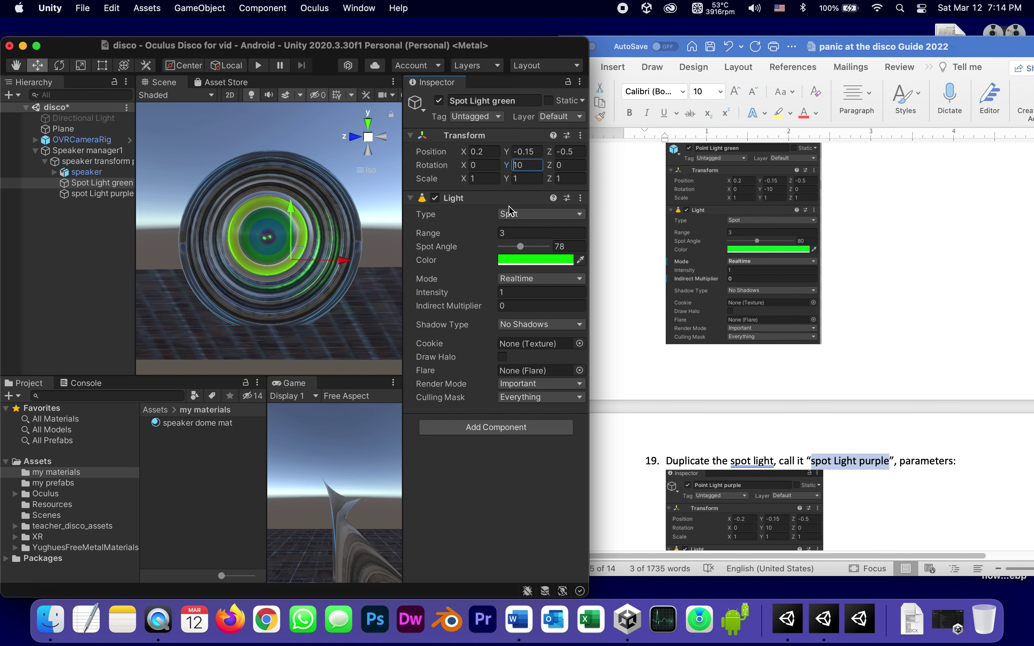
{"action": "left_click", "coordinate": [70, 195]}
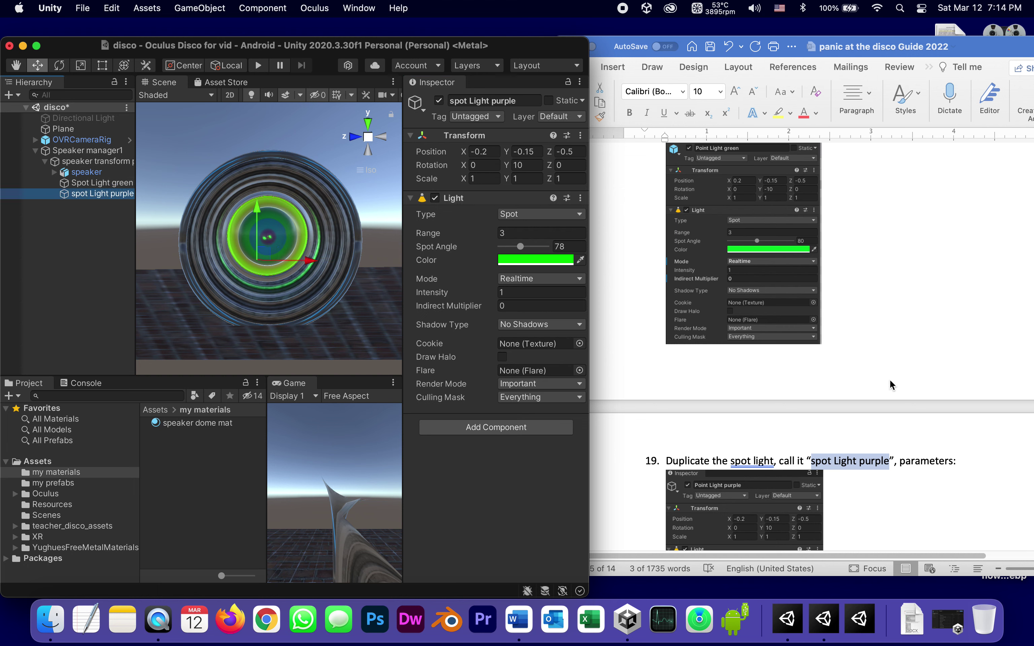
Change spot Light purple's light colour from green to purple
{"action": "scroll", "coordinate": [891, 373], "scroll_direction": "down", "scroll_amount": 5}
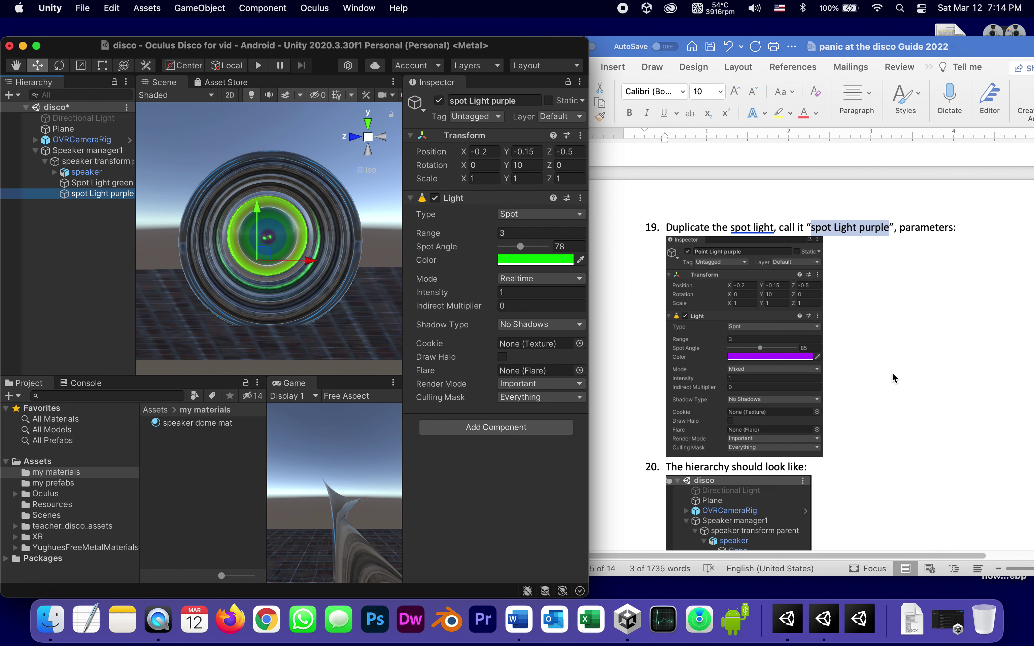
{"action": "left_click", "coordinate": [527, 261]}
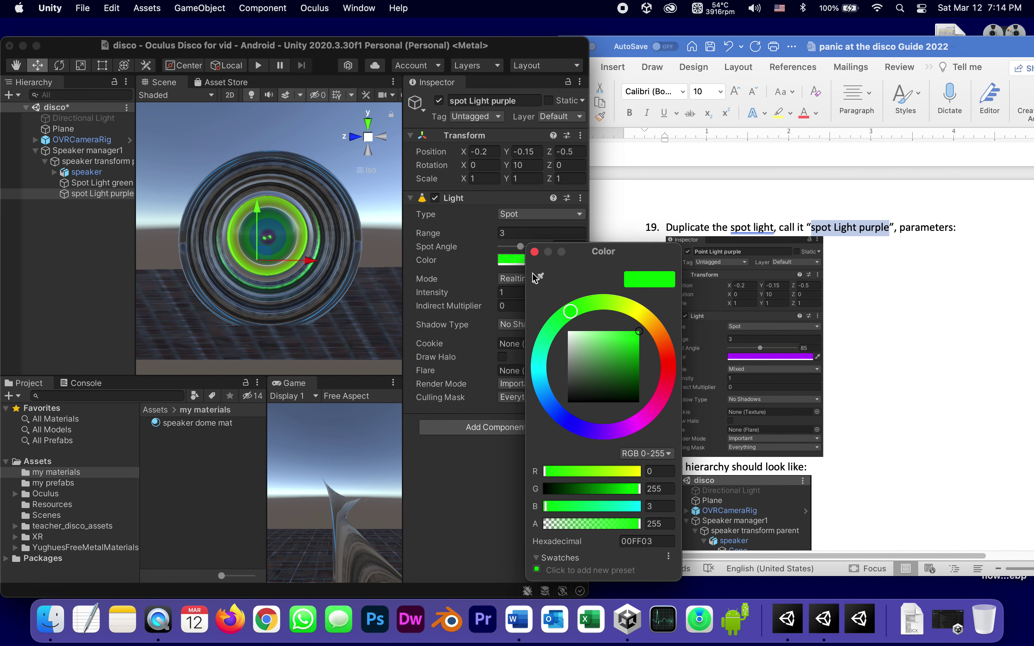
{"action": "left_click", "coordinate": [637, 423]}
{"action": "left_click_drag", "start_coordinate": [639, 427], "coordinate": [616, 429]}
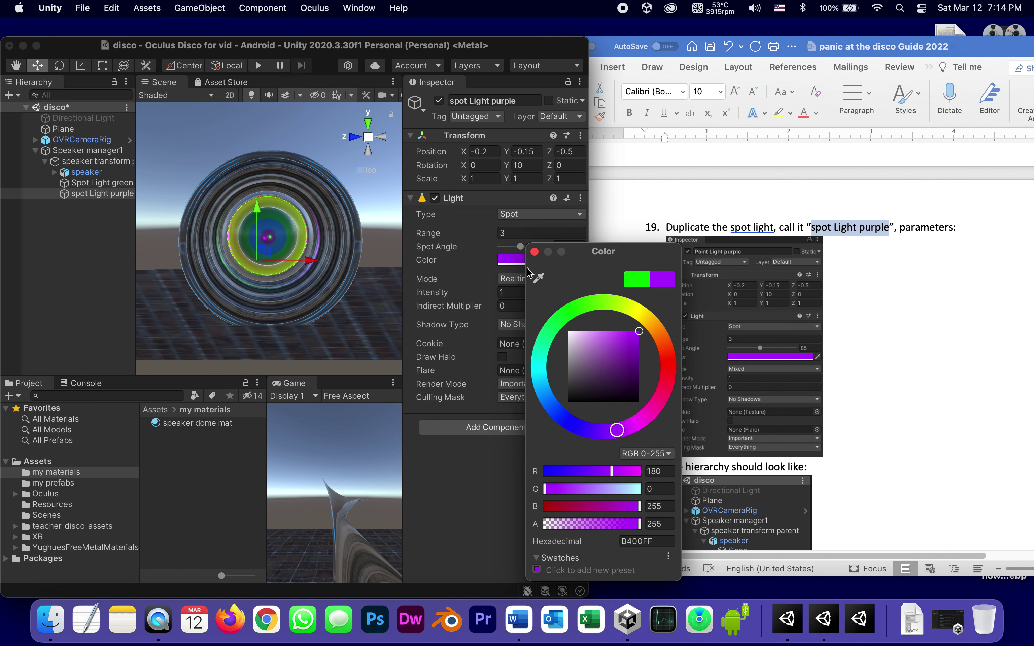
{"action": "left_click", "coordinate": [535, 252]}
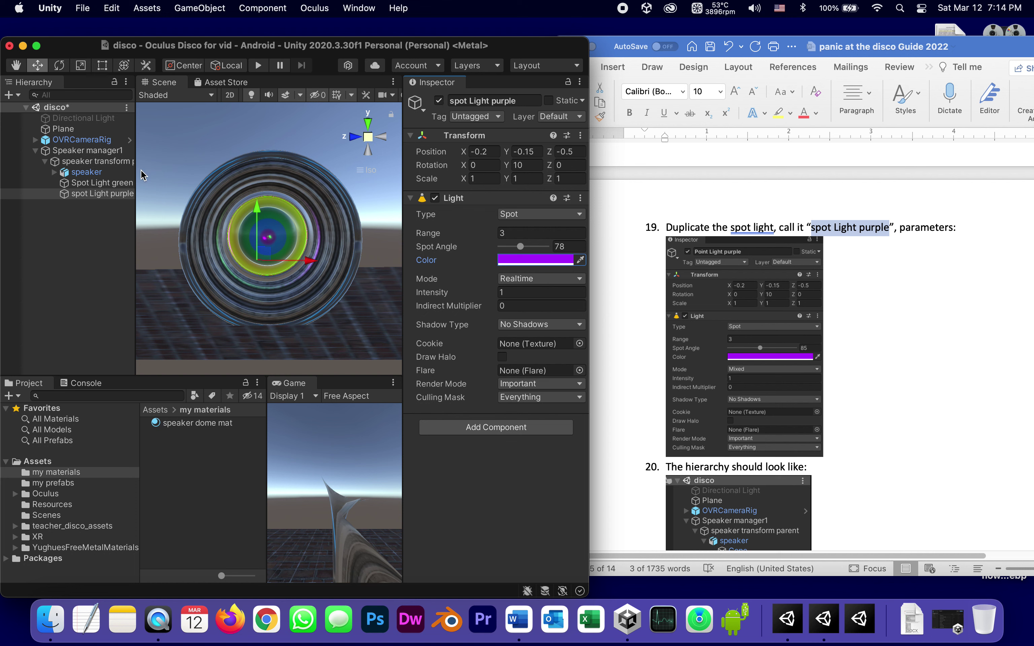
Toggle both spotlights off and on to compare them, leaving both switched on
{"action": "left_click", "coordinate": [103, 183]}
{"action": "left_click", "coordinate": [439, 101]}
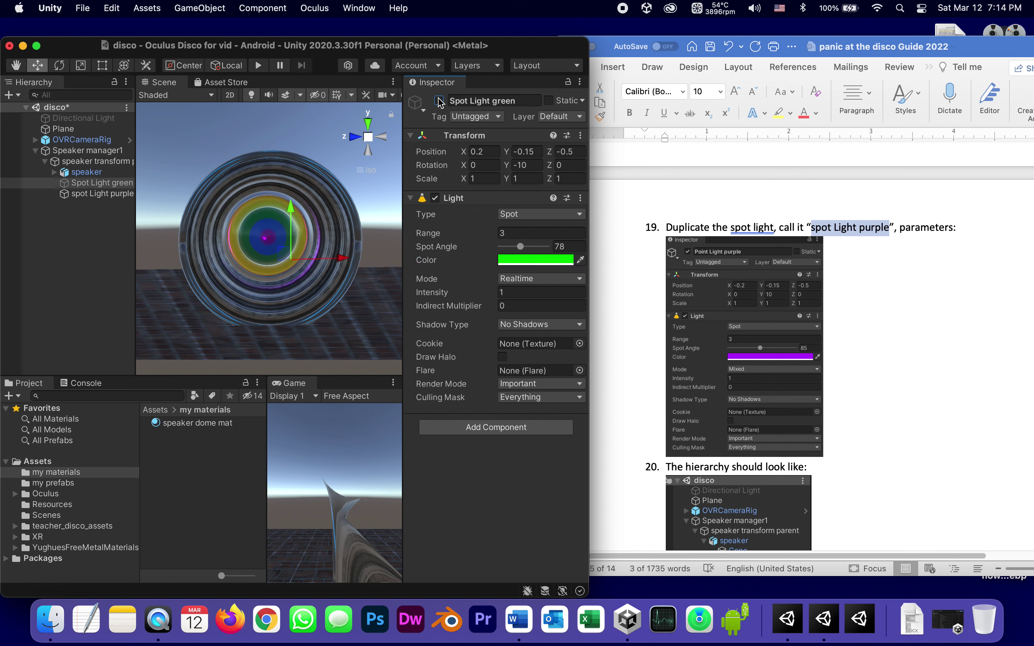
{"action": "left_click", "coordinate": [63, 196]}
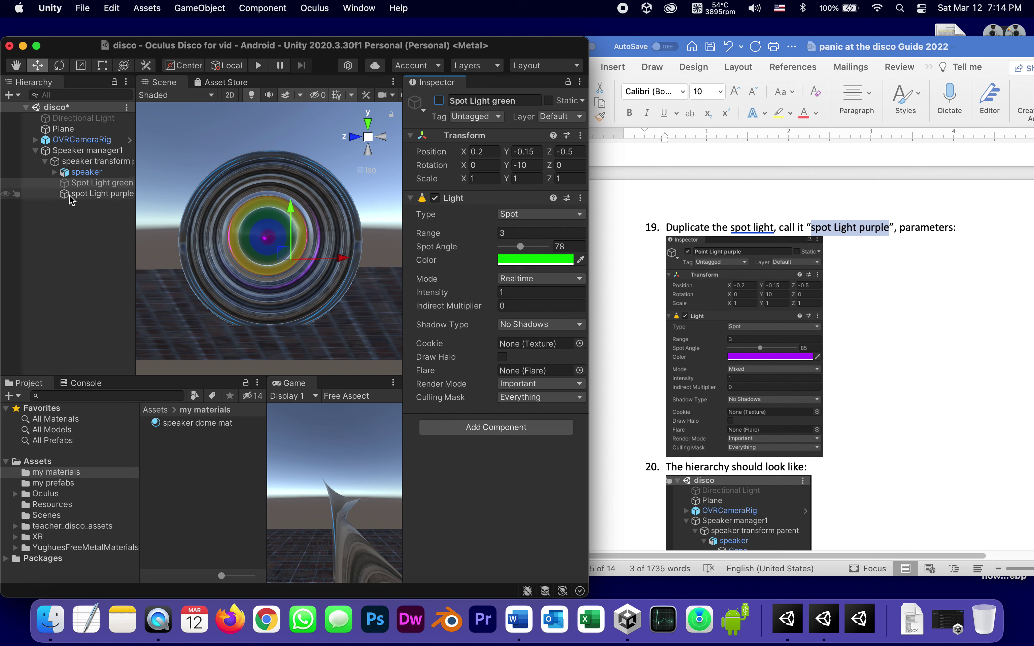
{"action": "left_click", "coordinate": [439, 100]}
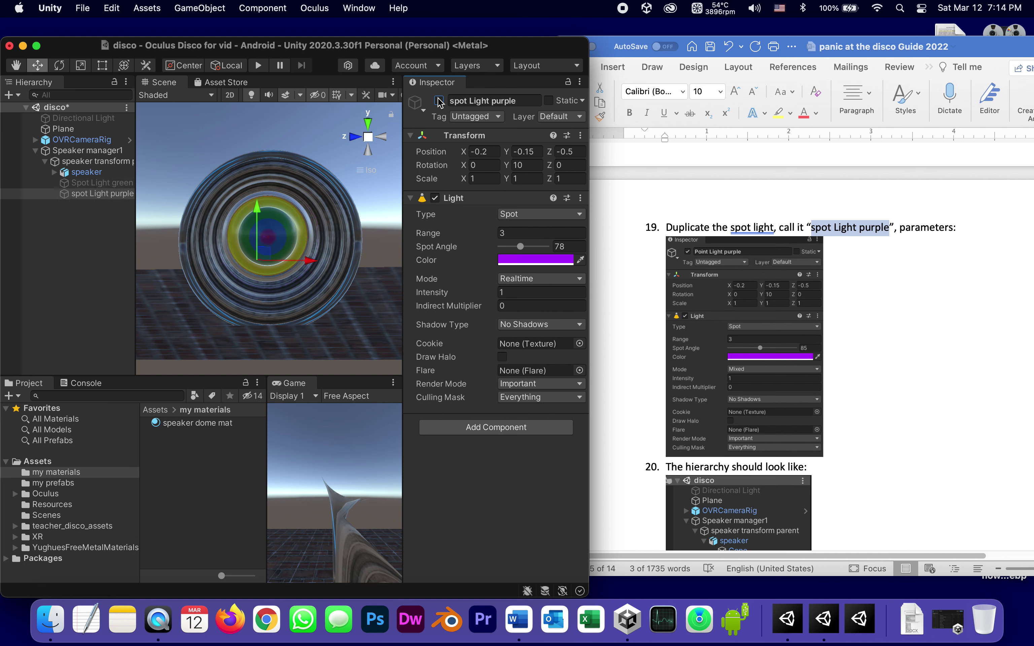
{"action": "left_click", "coordinate": [439, 101]}
{"action": "left_click", "coordinate": [438, 101]}
{"action": "left_click", "coordinate": [439, 101]}
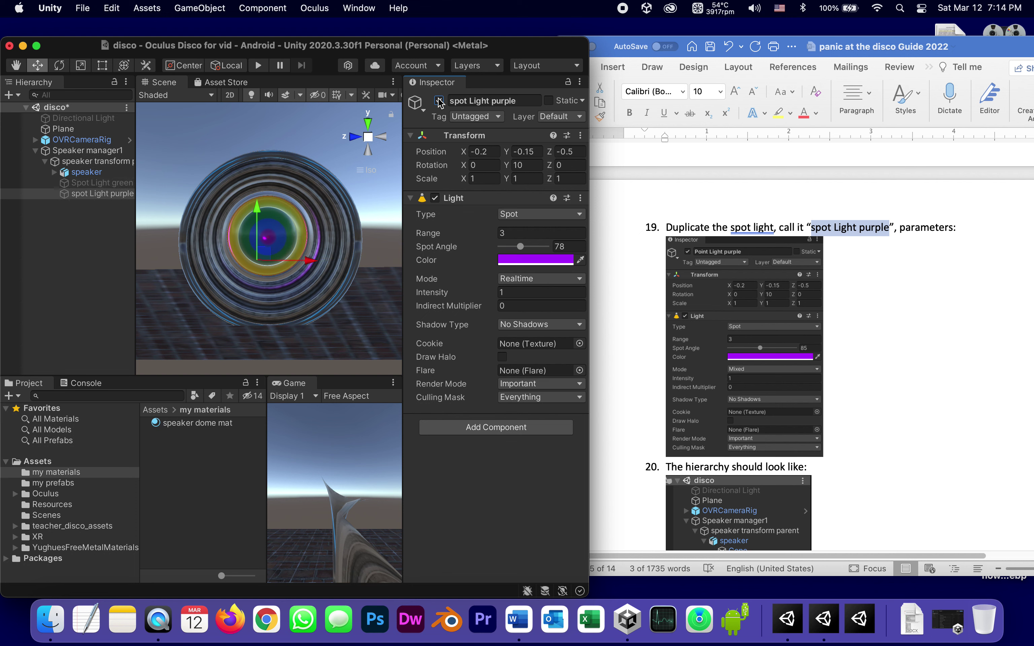
{"action": "left_click", "coordinate": [439, 101]}
{"action": "left_click", "coordinate": [439, 101]}
{"action": "left_click", "coordinate": [439, 102]}
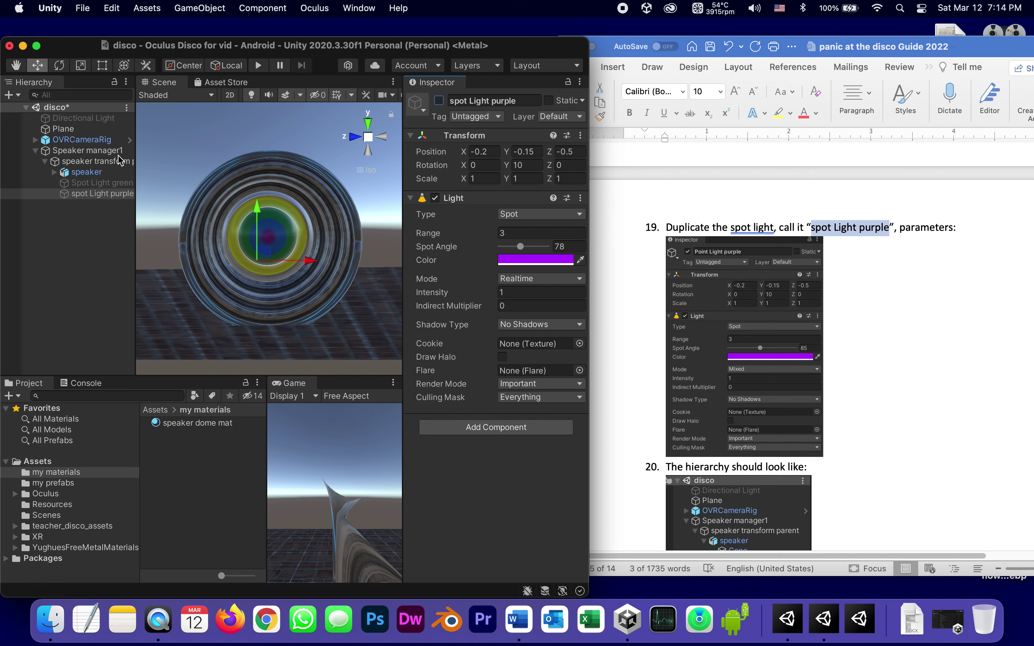
{"action": "left_click", "coordinate": [67, 185]}
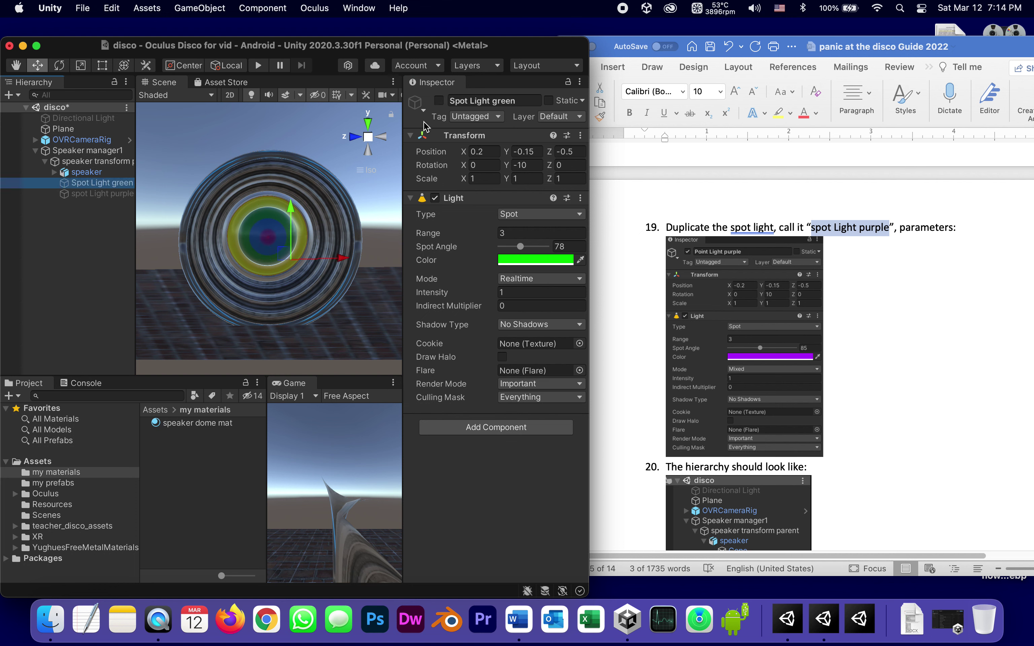
{"action": "left_click", "coordinate": [438, 101]}
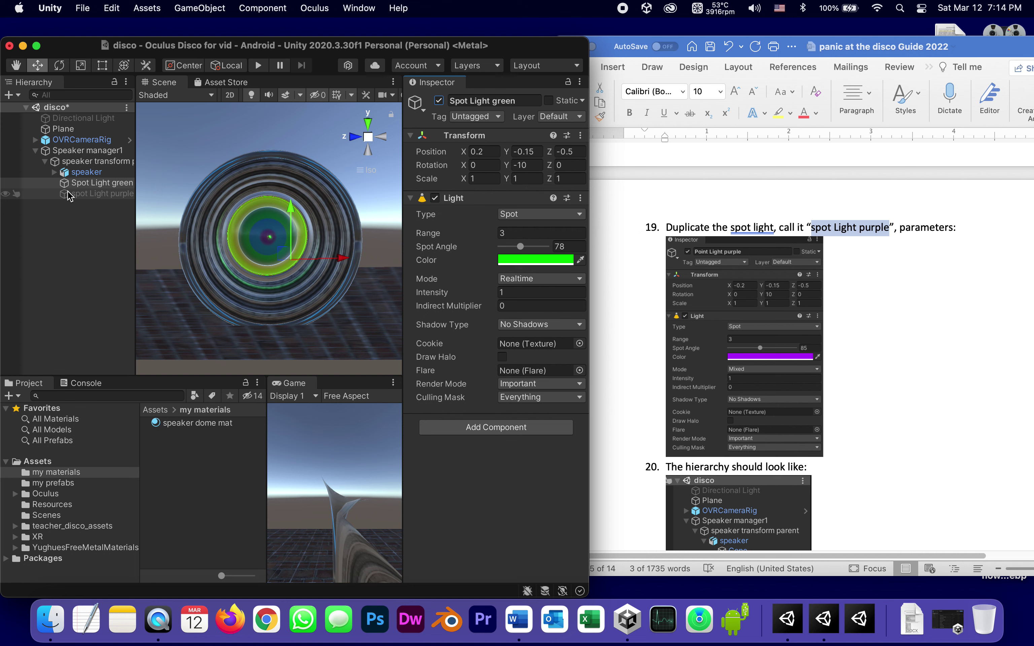
{"action": "left_click", "coordinate": [69, 194]}
{"action": "left_click", "coordinate": [438, 101]}
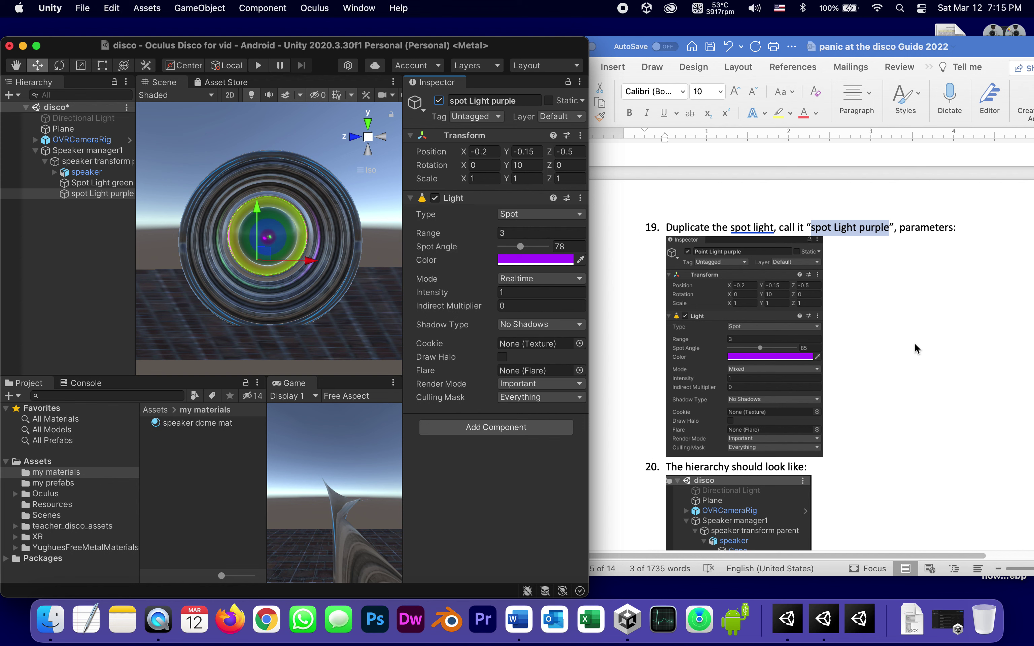
Scroll the guide to step 20, expand speaker, and select Spot Light green and spot Light purple
{"action": "scroll", "coordinate": [915, 344], "scroll_direction": "down", "scroll_amount": 1}
{"action": "scroll", "coordinate": [817, 364], "scroll_direction": "down", "scroll_amount": 10}
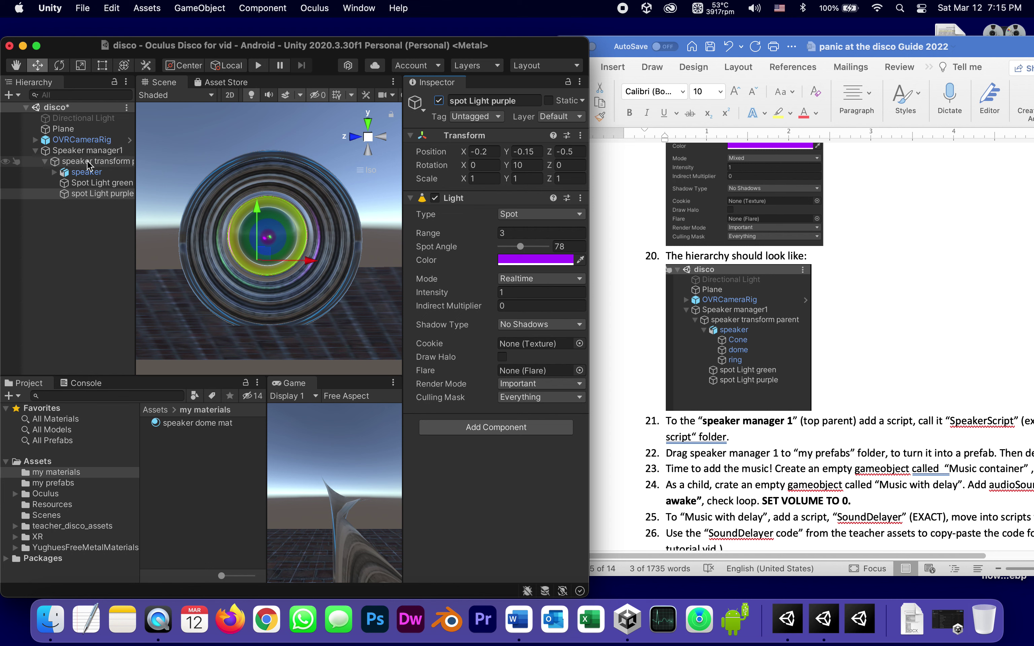
{"action": "left_click", "coordinate": [54, 172]}
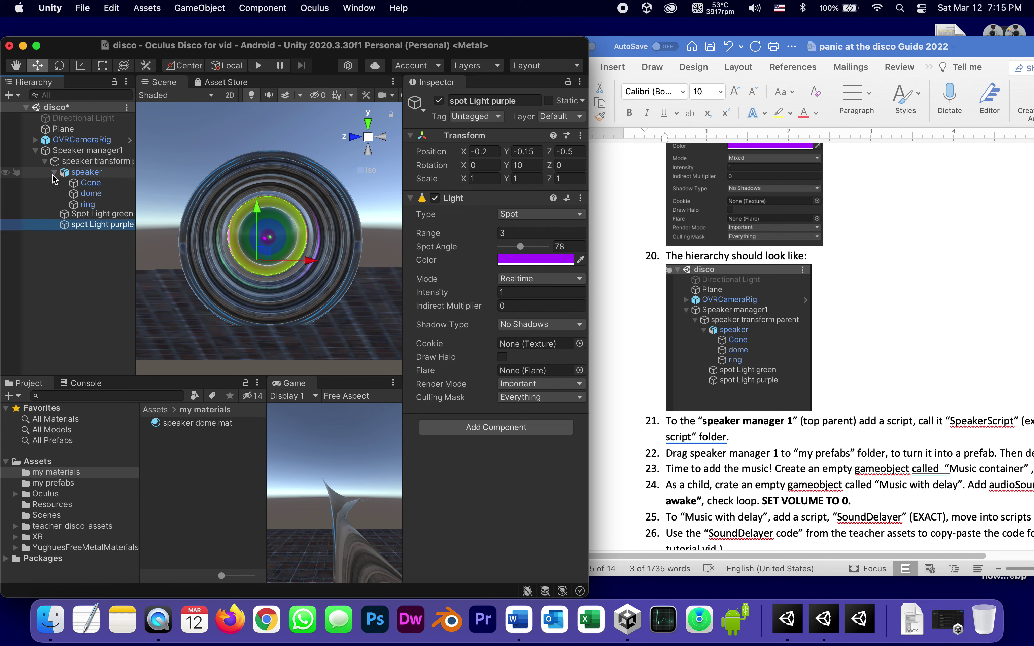
{"action": "left_click", "coordinate": [102, 226]}
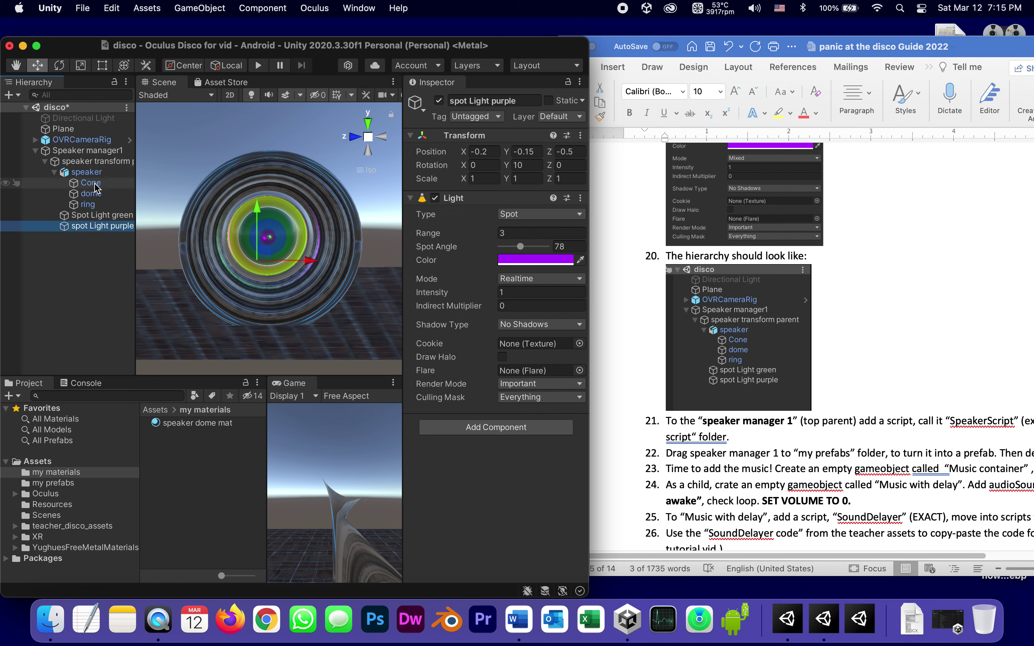
{"action": "left_click", "coordinate": [91, 216]}
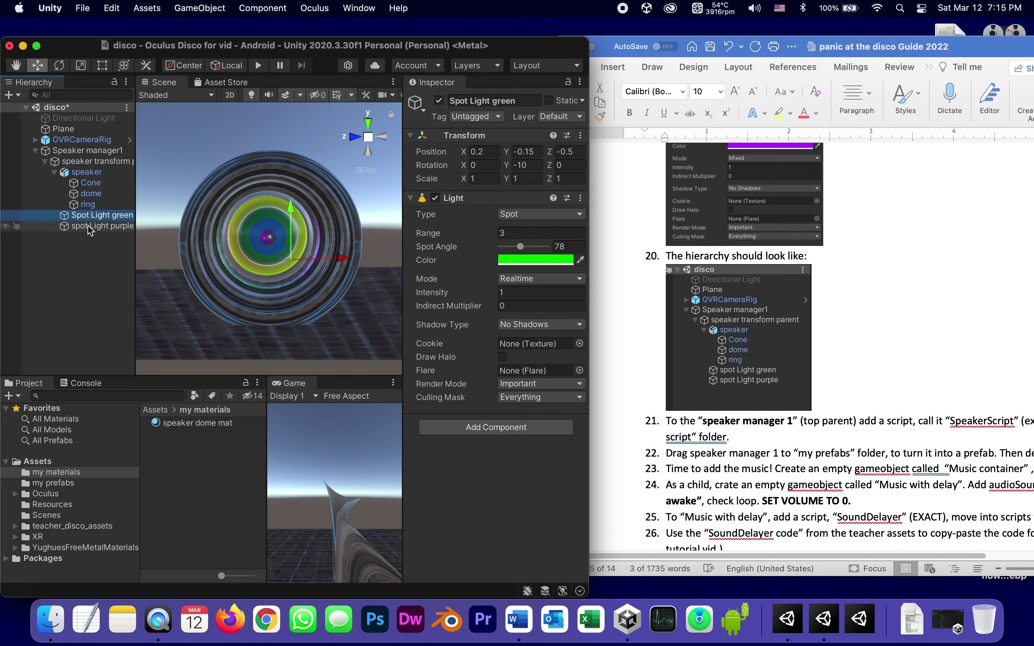
{"action": "left_click", "coordinate": [89, 227]}
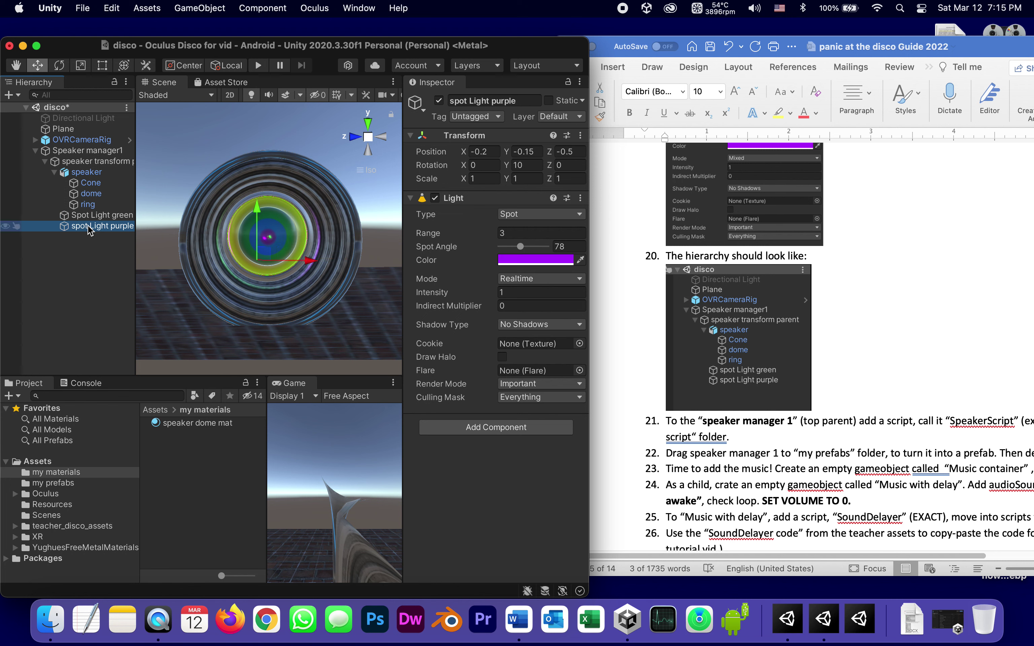
Move the Word guide fully onscreen and widen it to show step 21 about SpeakerScript
{"action": "left_click", "coordinate": [822, 437]}
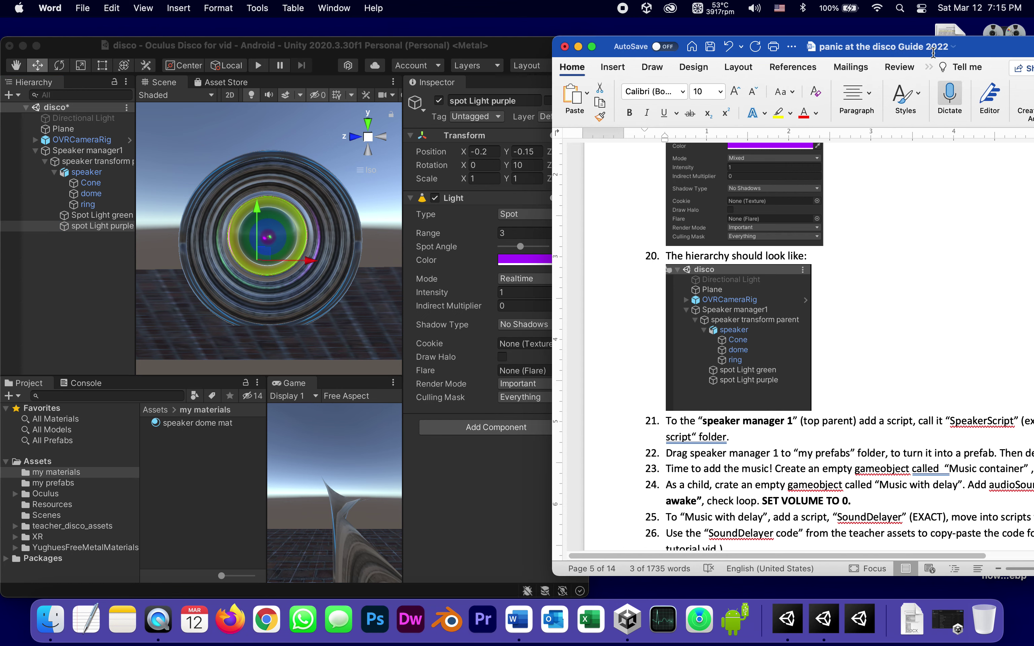
{"action": "left_click_drag", "start_coordinate": [990, 46], "coordinate": [793, 31]}
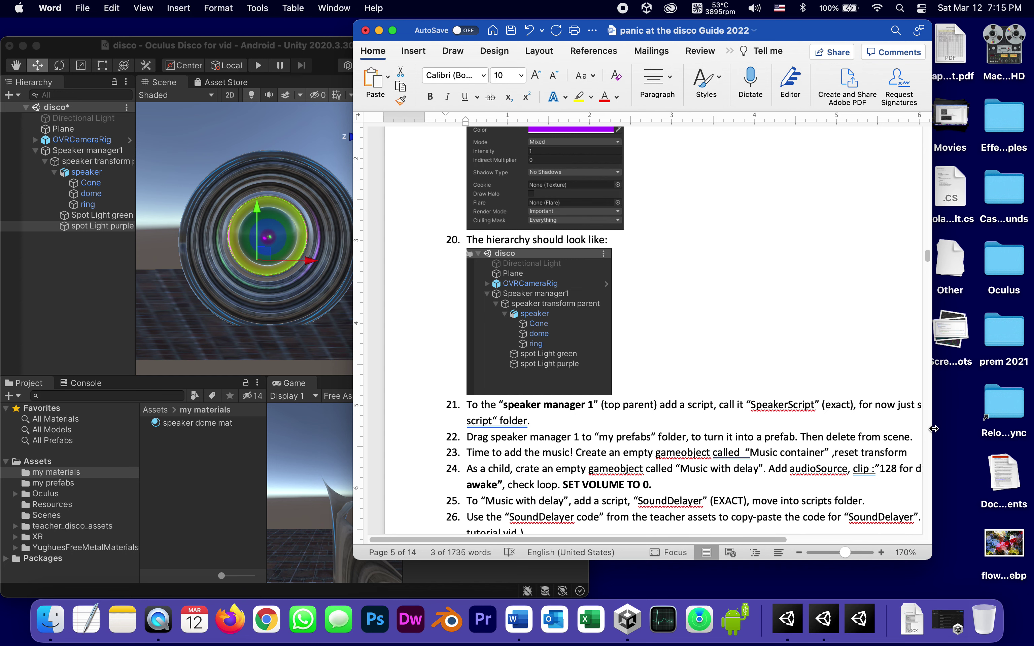
{"action": "left_click_drag", "start_coordinate": [934, 429], "coordinate": [1022, 425]}
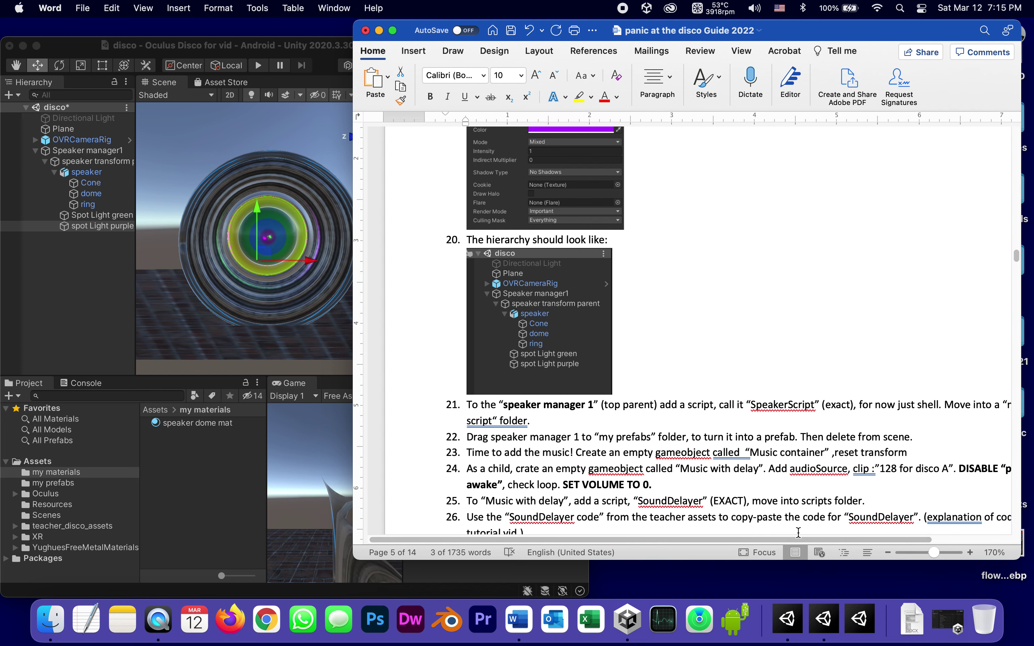
{"action": "left_click_drag", "start_coordinate": [798, 541], "coordinate": [858, 537]}
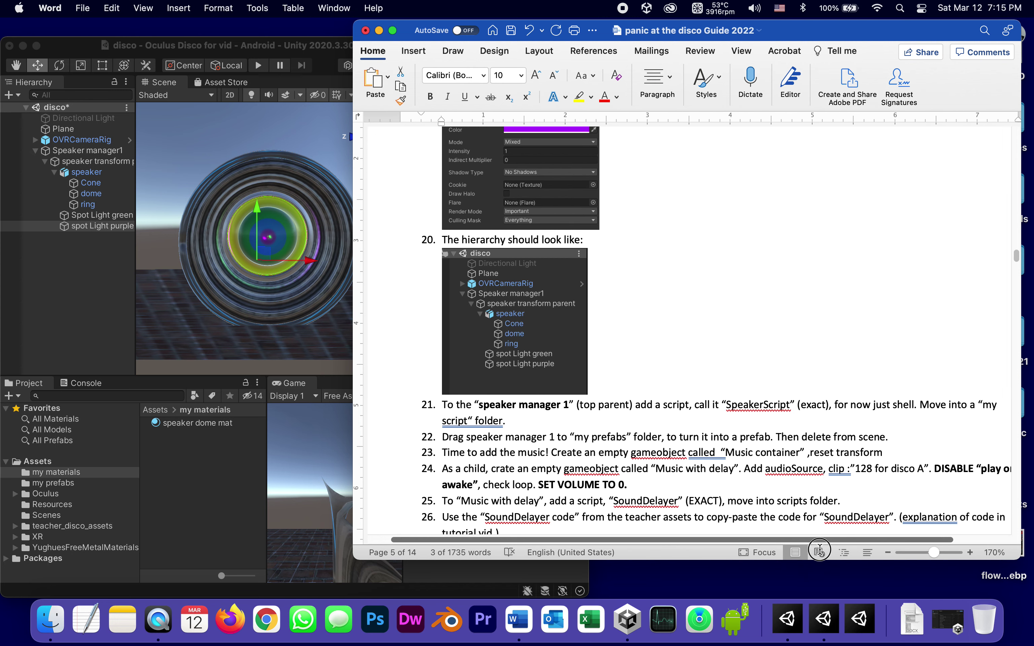
{"action": "scroll", "coordinate": [624, 526], "scroll_direction": "left", "scroll_amount": 1}
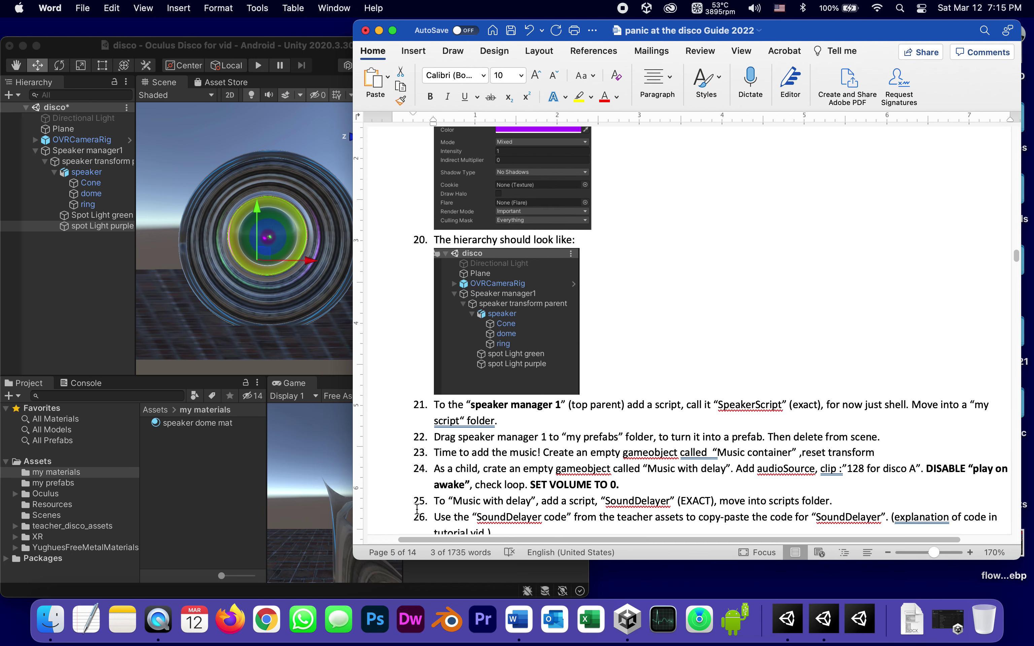
Create a new folder named 'my scripts' in Unity's Assets
{"action": "left_click", "coordinate": [47, 461]}
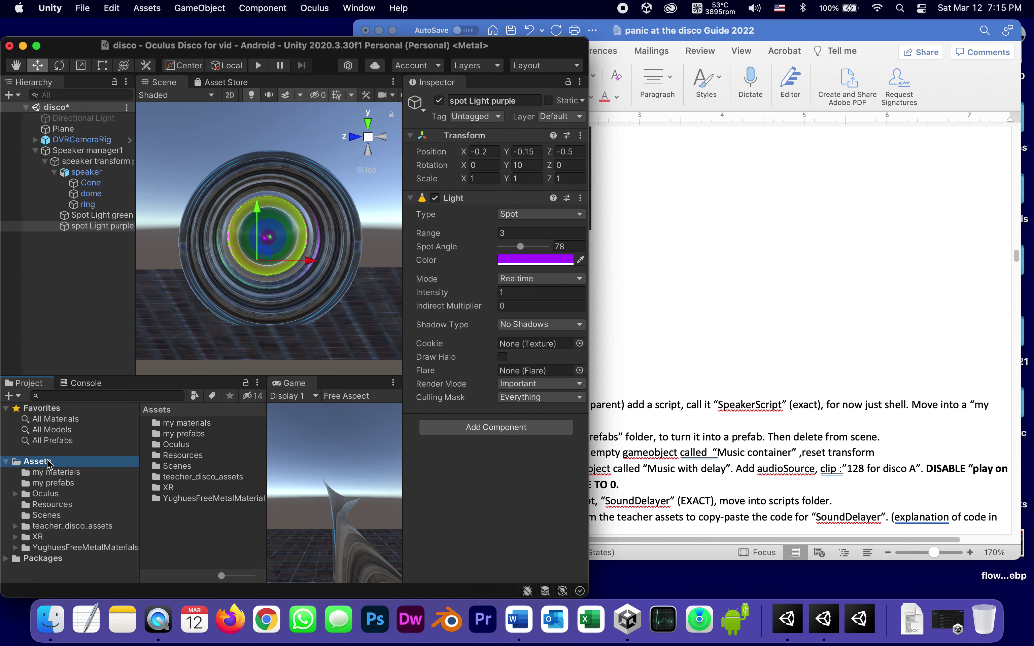
{"action": "right_click", "coordinate": [212, 535]}
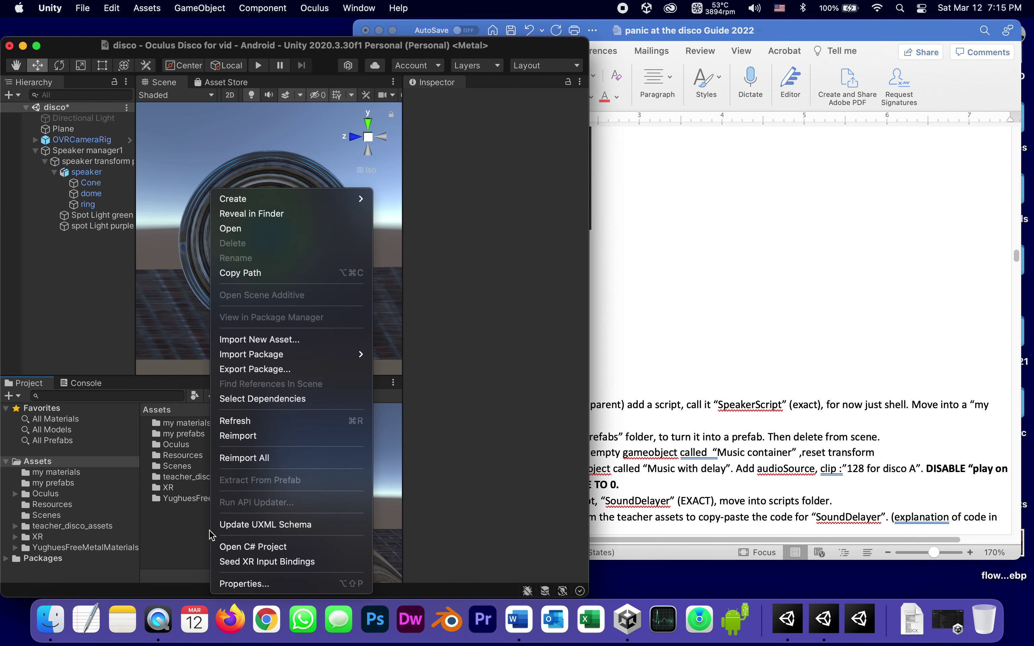
{"action": "mouse_move", "coordinate": [313, 195]}
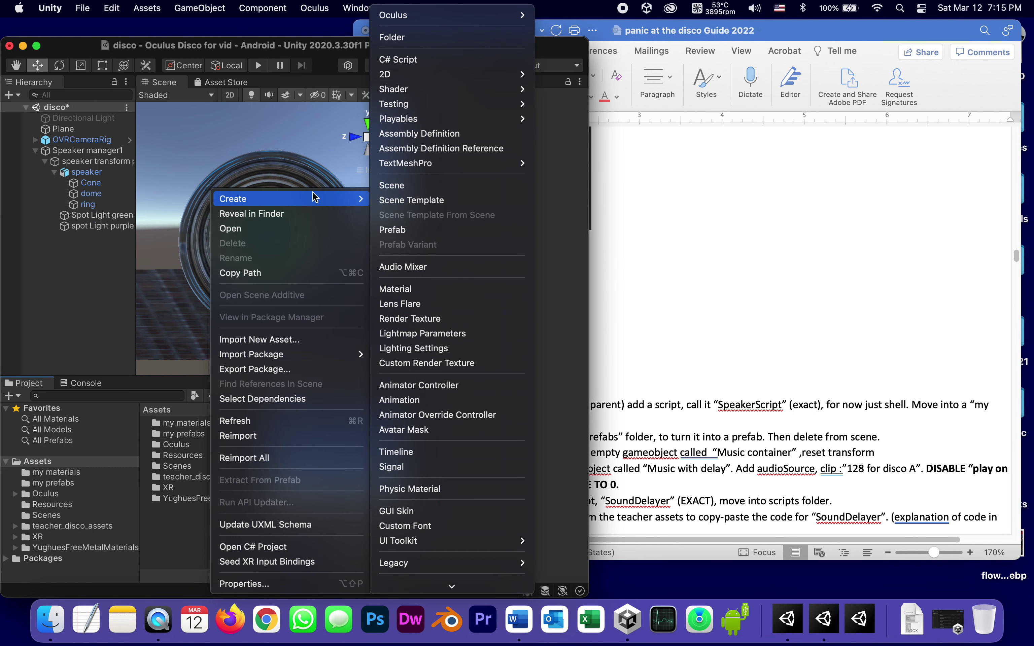
{"action": "left_click", "coordinate": [392, 37]}
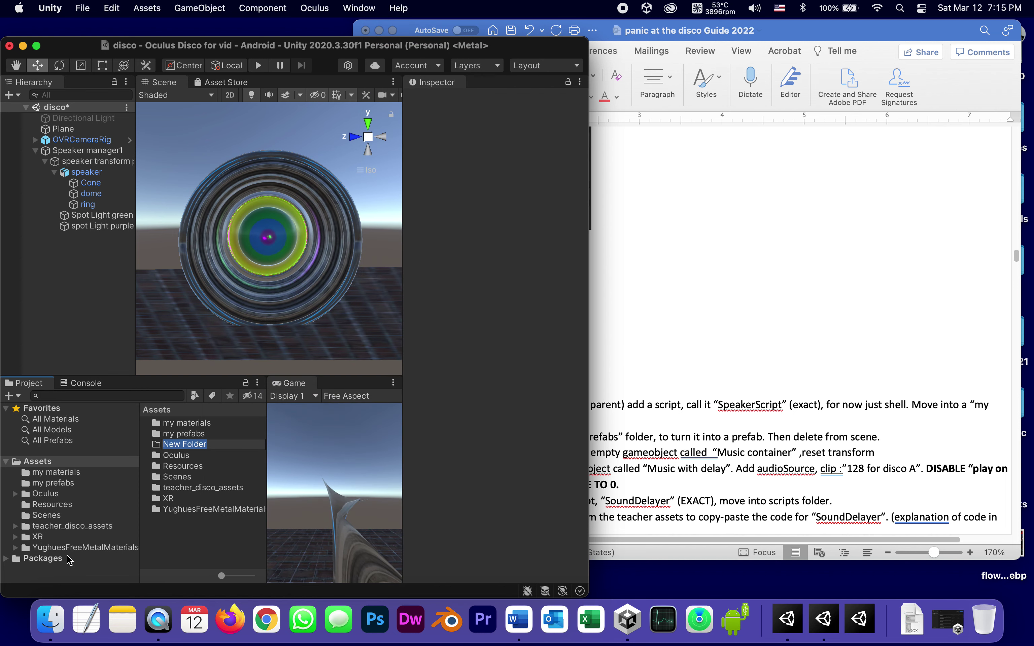
{"action": "type", "text": "my"}
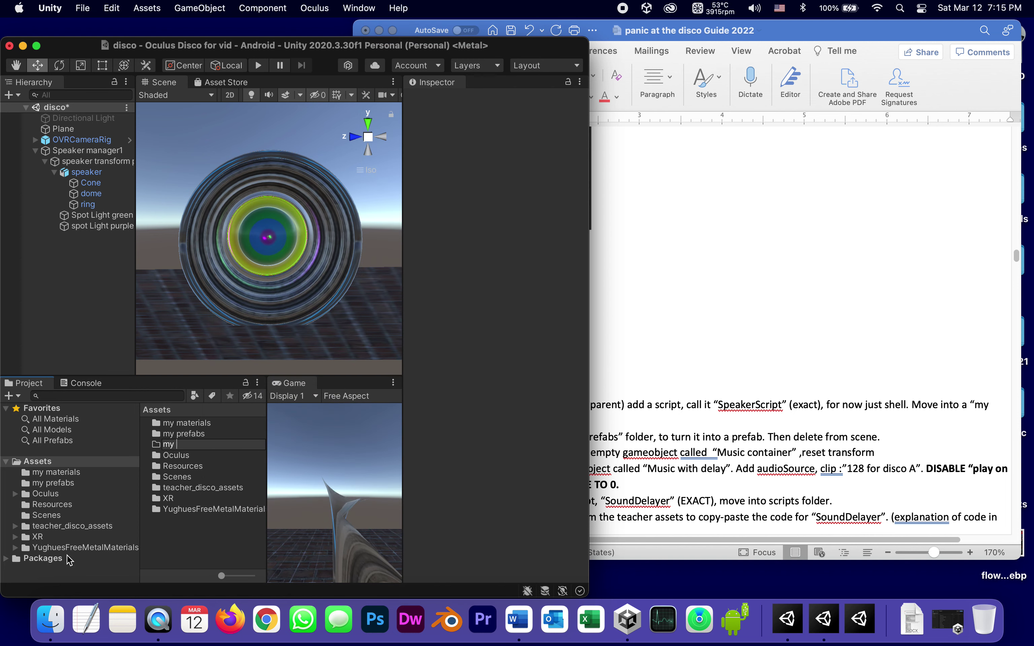
{"action": "type", "text": " scripts"}
{"action": "left_click", "coordinate": [157, 448]}
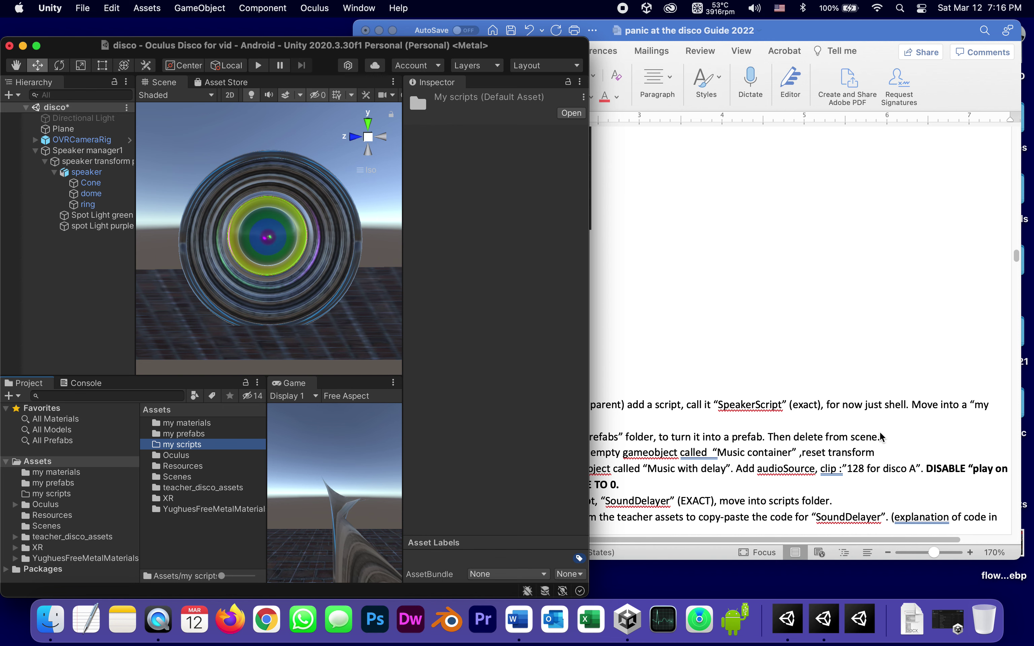
{"action": "left_click", "coordinate": [699, 428]}
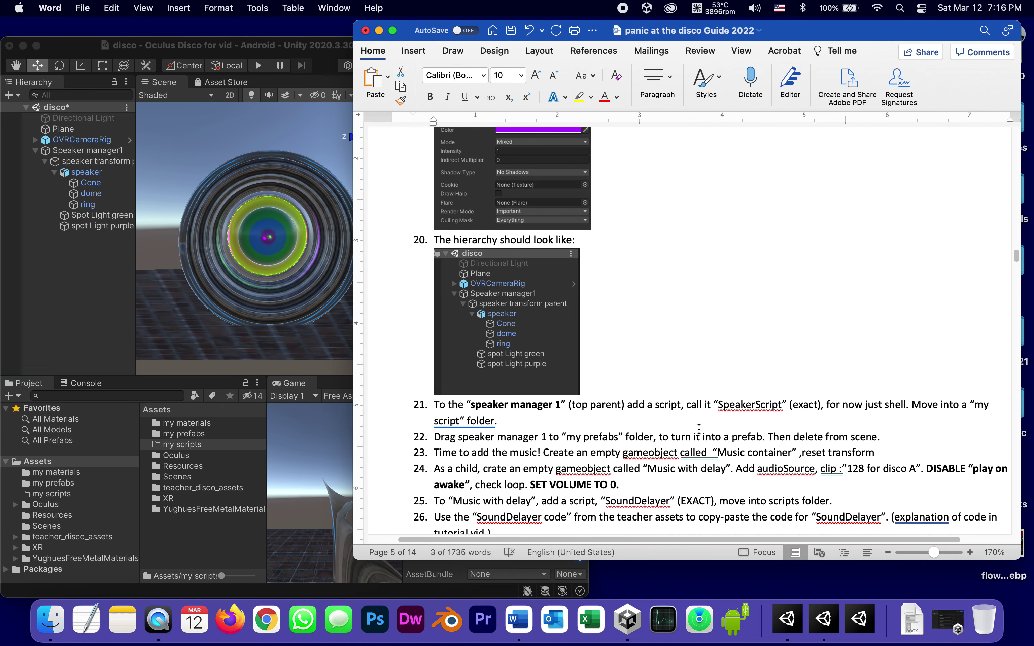
Open the my scripts folder and create a new C# script there
{"action": "left_click", "coordinate": [45, 153]}
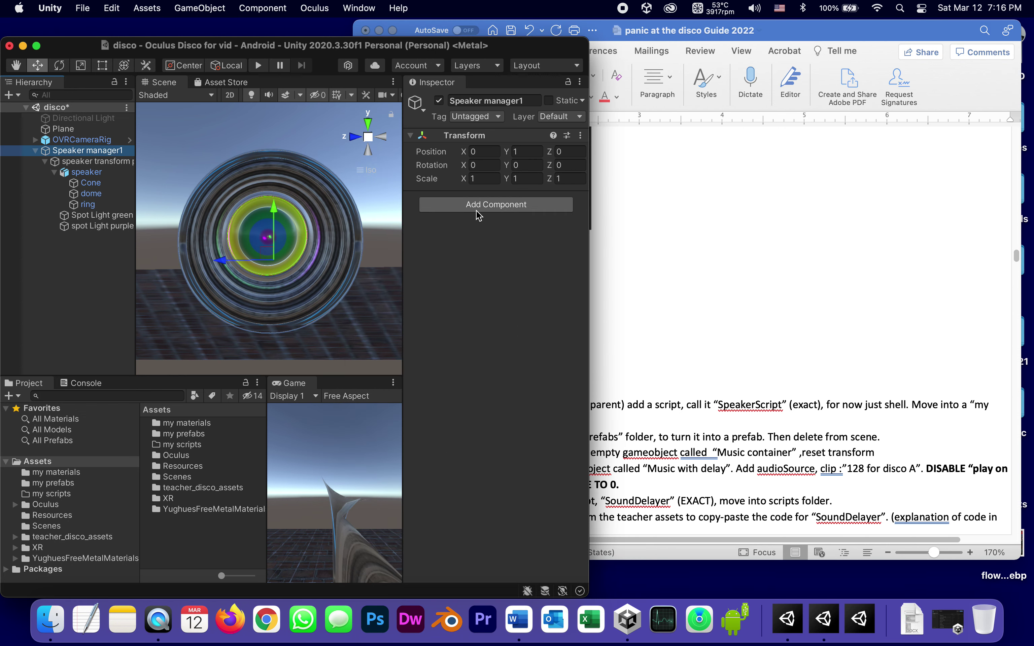
{"action": "double_click", "coordinate": [179, 445]}
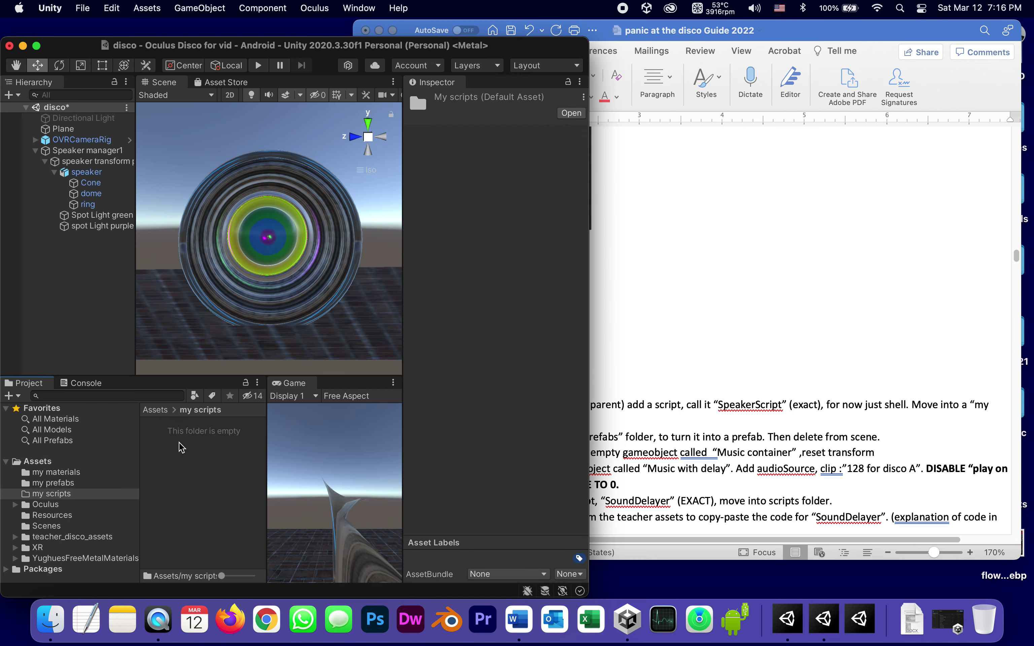
{"action": "right_click", "coordinate": [186, 469]}
{"action": "mouse_move", "coordinate": [299, 200]}
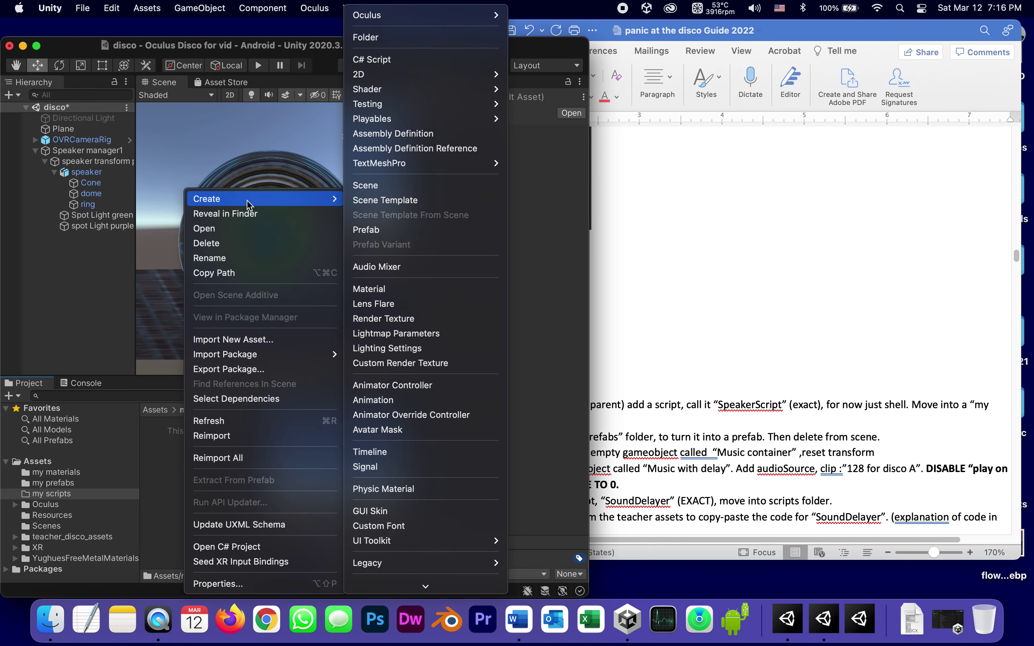
{"action": "left_click", "coordinate": [422, 60]}
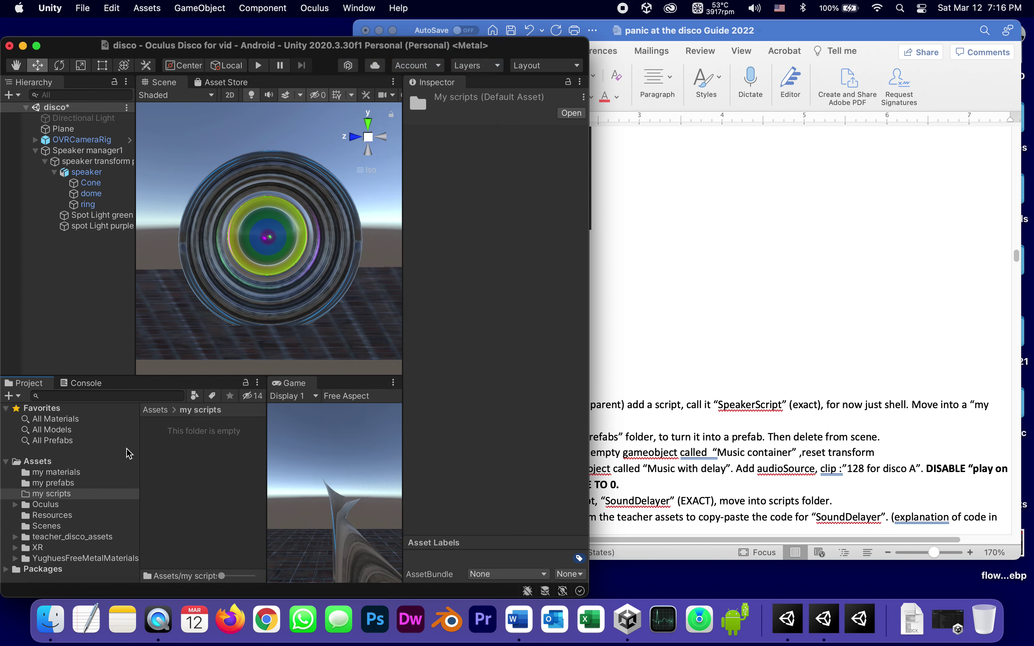
Copy 'SpeakerScript' from the guide and rename the new script to it
{"action": "left_click", "coordinate": [741, 409]}
{"action": "double_click", "coordinate": [722, 404]}
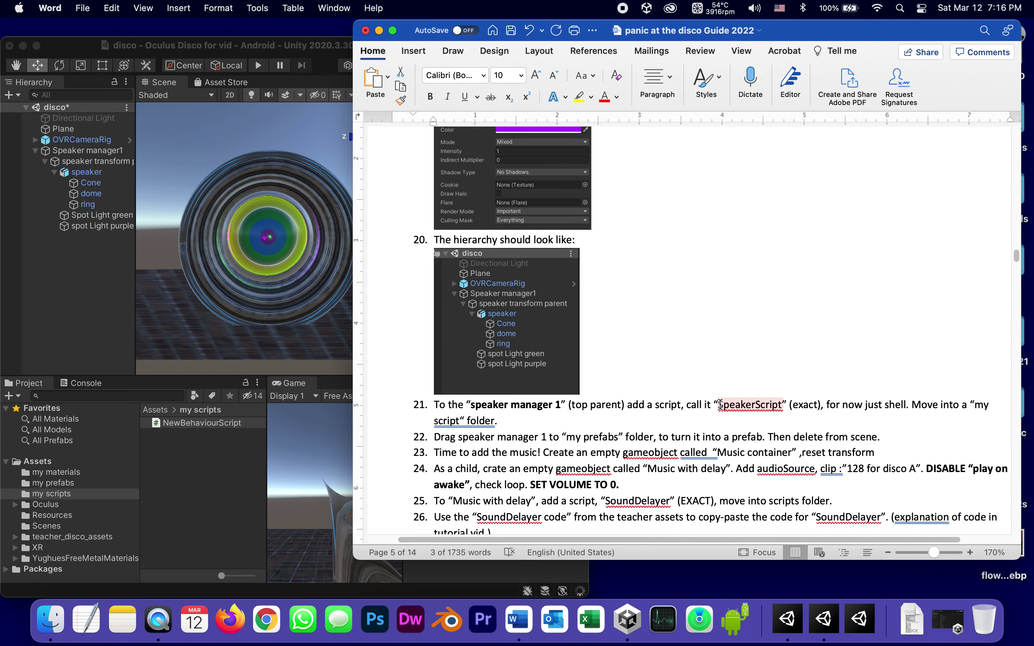
{"action": "right_click", "coordinate": [721, 404]}
{"action": "left_click", "coordinate": [772, 407]}
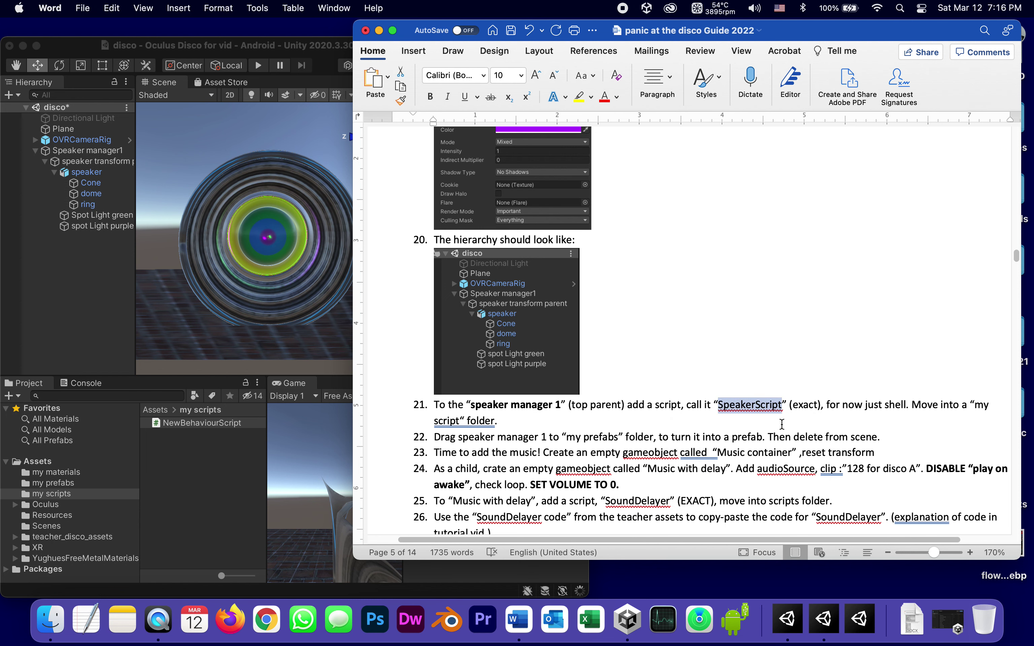
{"action": "left_click", "coordinate": [220, 423]}
{"action": "left_click", "coordinate": [212, 423]}
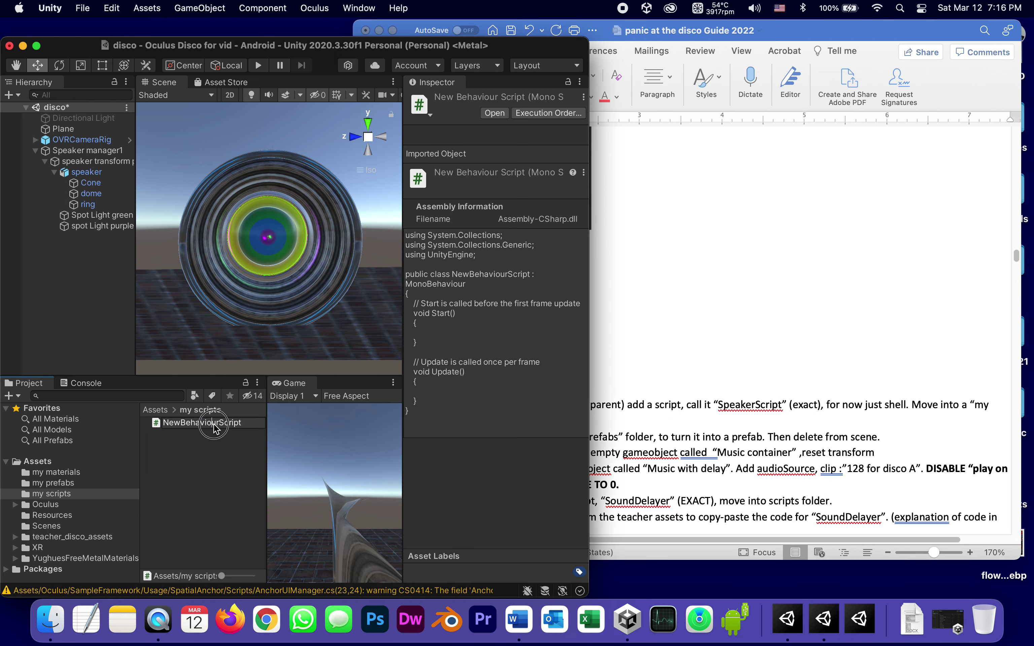
{"action": "left_click_drag", "start_coordinate": [246, 422], "coordinate": [120, 415]}
{"action": "key", "text": "super+v"}
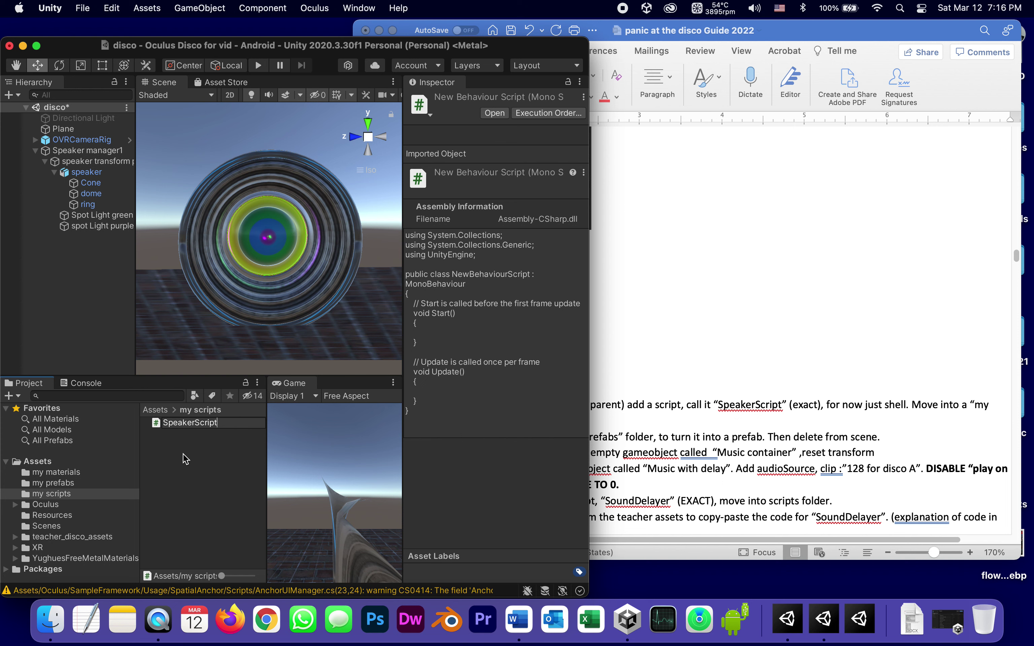
{"action": "key", "text": "Return"}
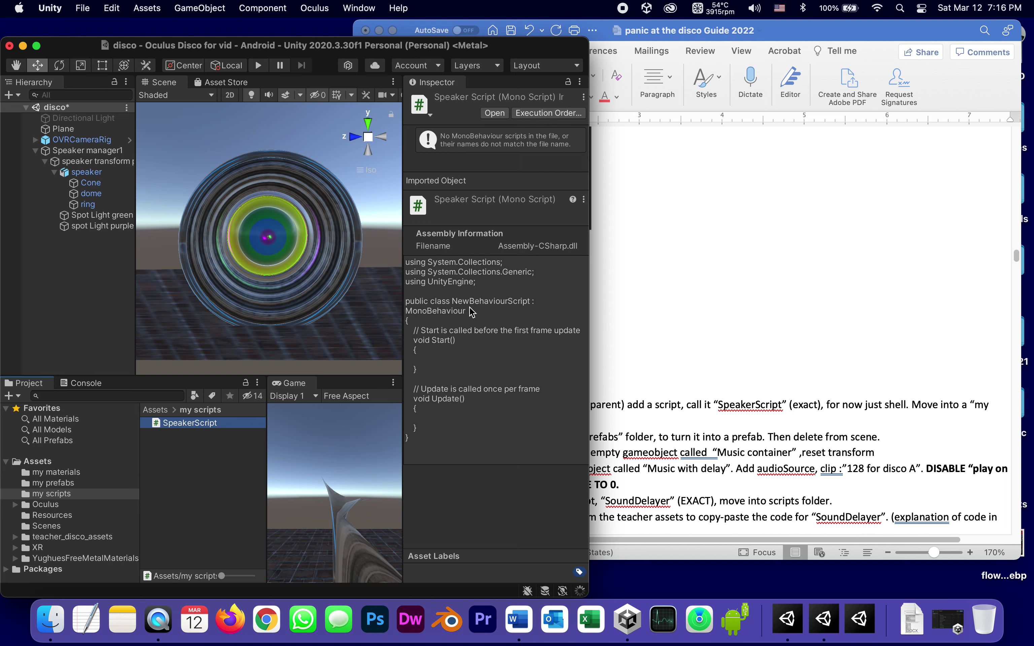
Open SpeakerScript.cs in Visual Studio and replace the class name NewBehaviourScript on line 5 with SpeakerScript
{"action": "double_click", "coordinate": [158, 429]}
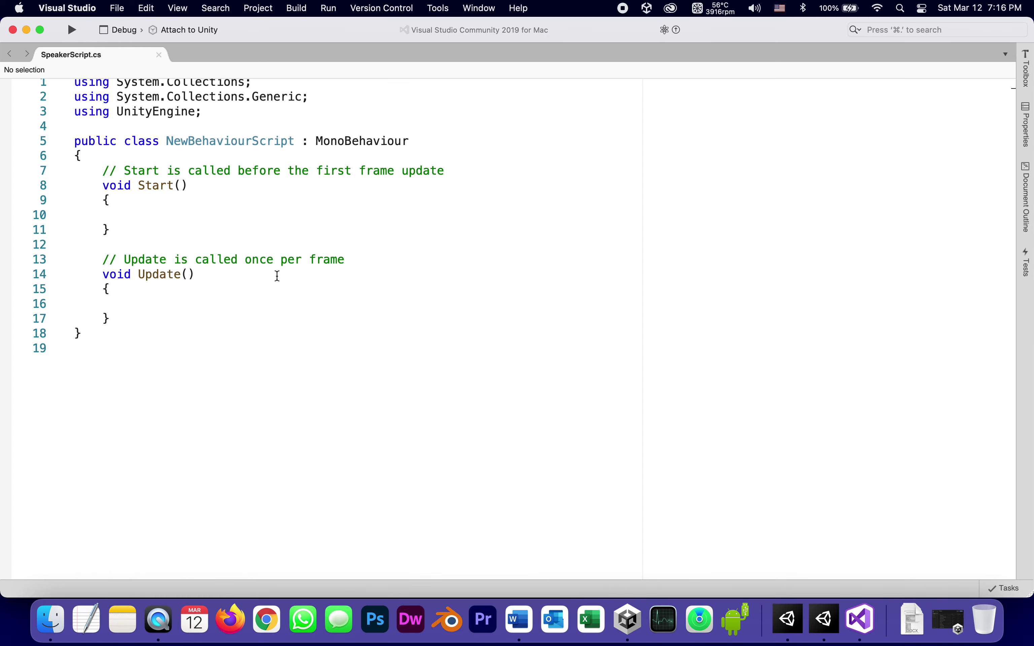
{"action": "left_click", "coordinate": [167, 141]}
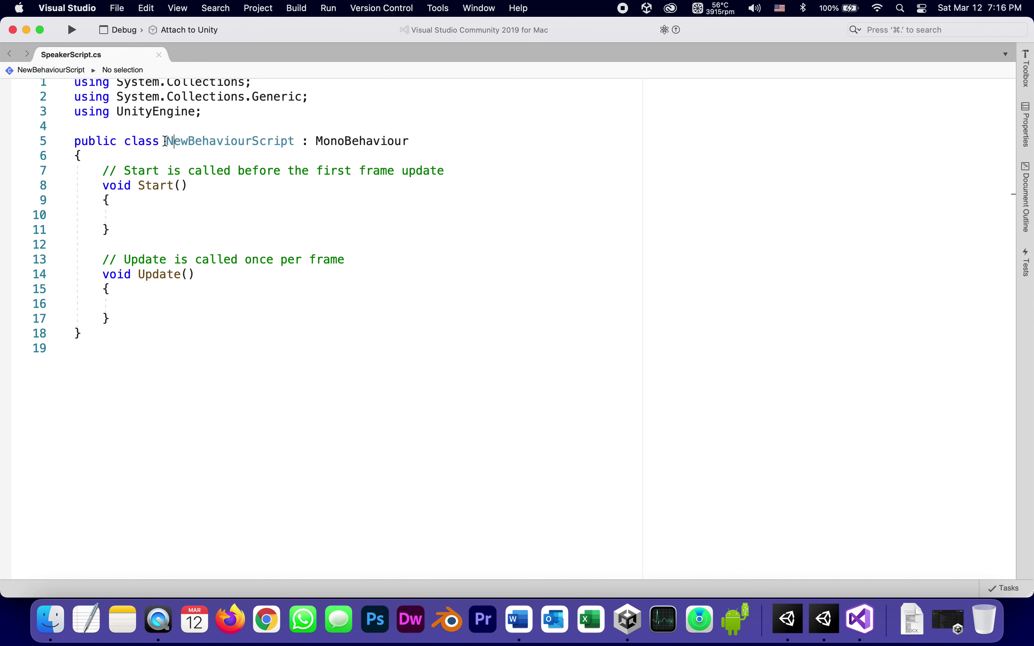
{"action": "left_click_drag", "start_coordinate": [166, 141], "coordinate": [293, 142]}
{"action": "key", "text": "super+c"}
{"action": "key", "text": "super+v"}
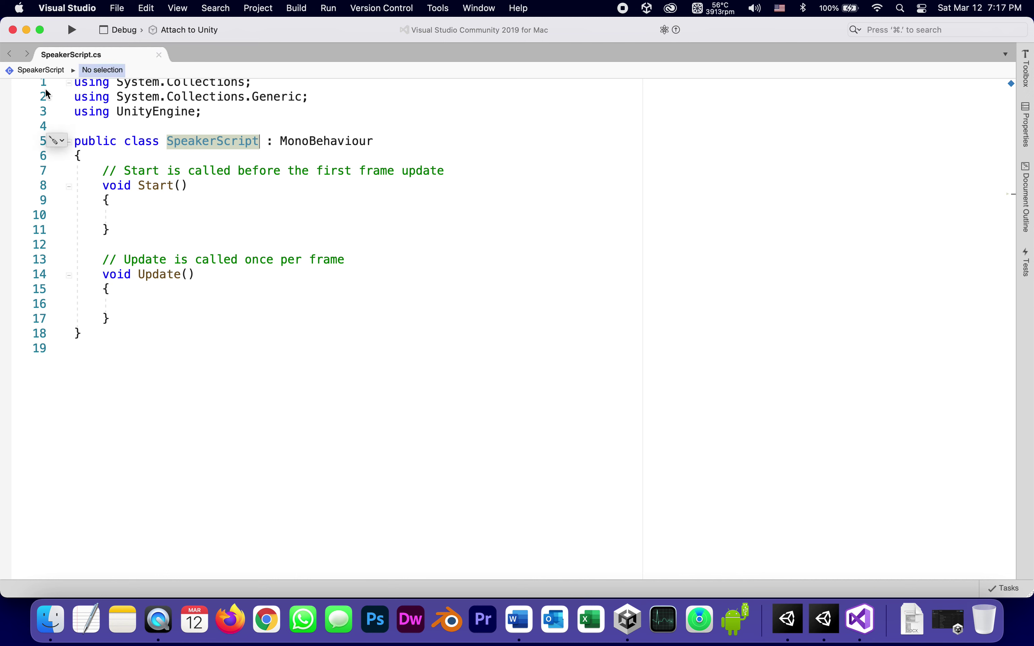
Minimize Visual Studio and return to Unity so the edited script recompiles
{"action": "left_click", "coordinate": [26, 30]}
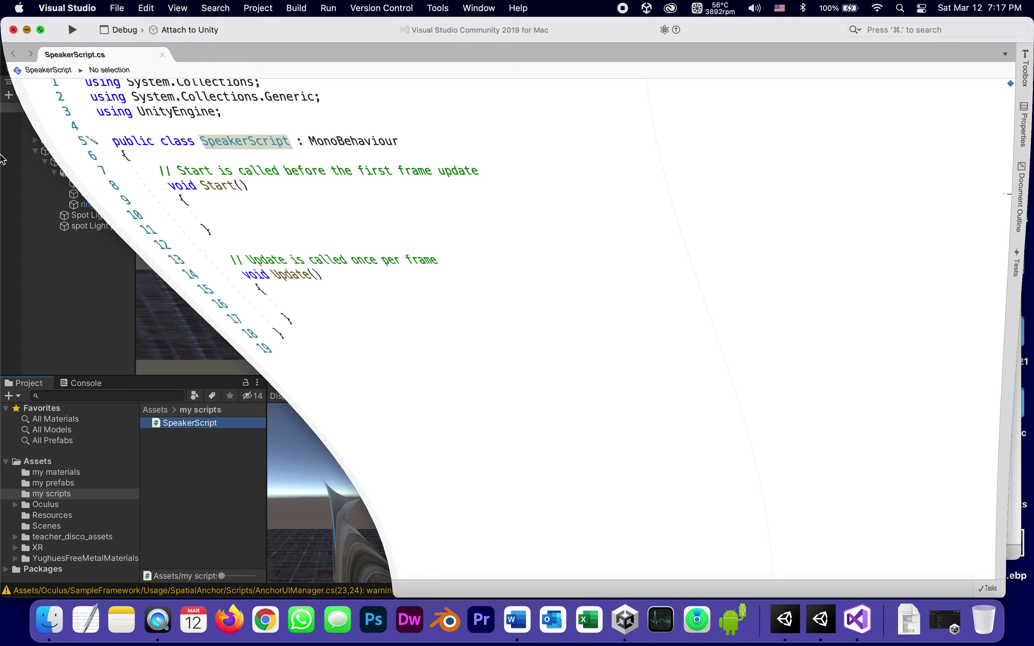
{"action": "left_click", "coordinate": [670, 451]}
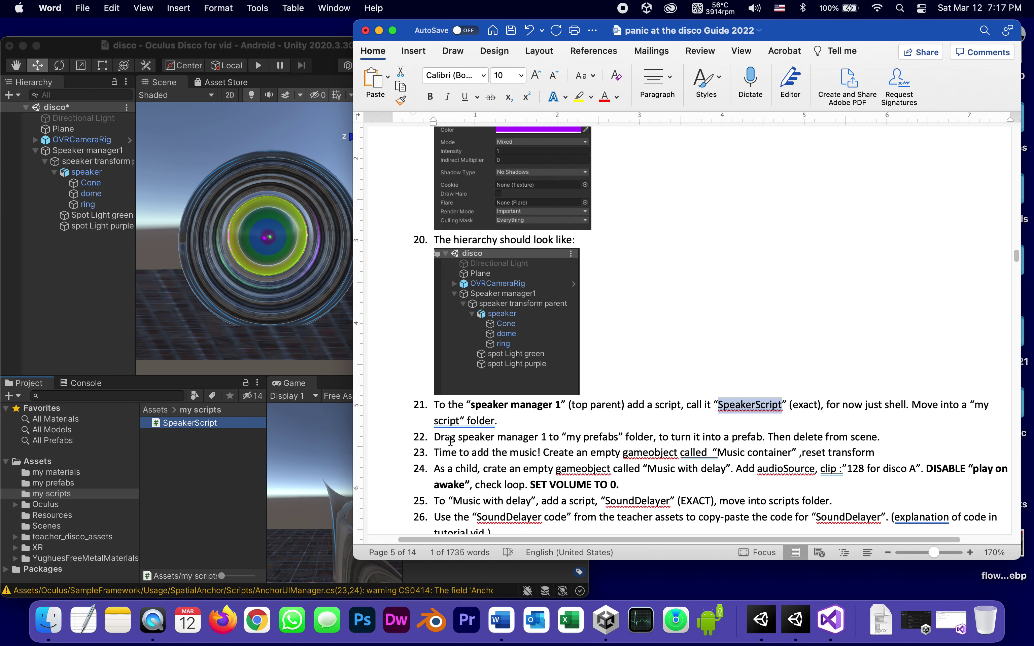
{"action": "left_click", "coordinate": [48, 157]}
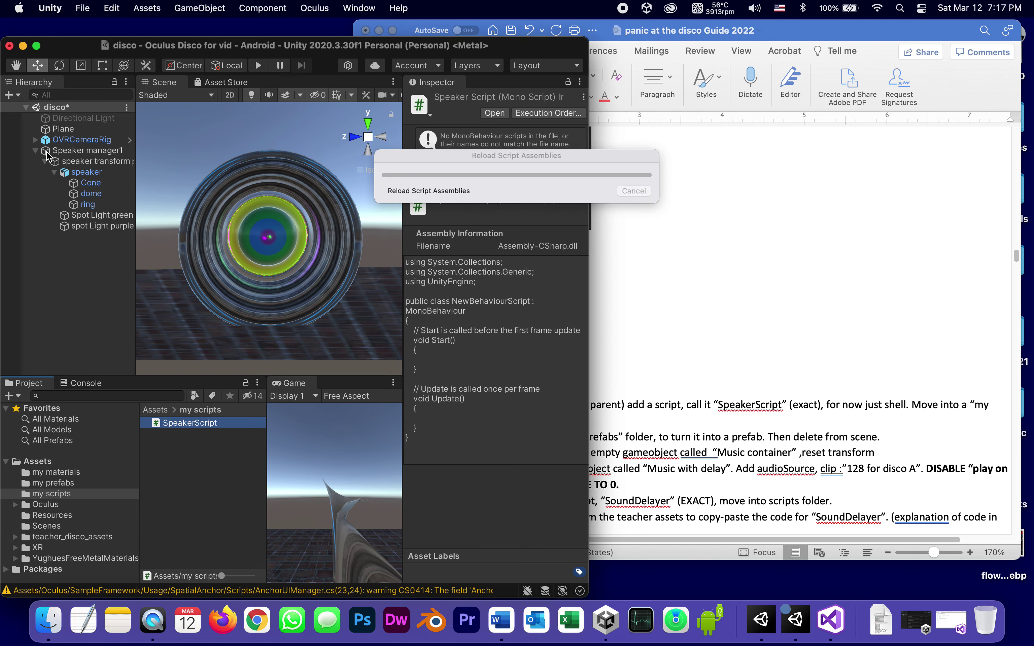
Collapse Speaker manager1's children in the Hierarchy and show the my prefabs folder
{"action": "left_click", "coordinate": [48, 153]}
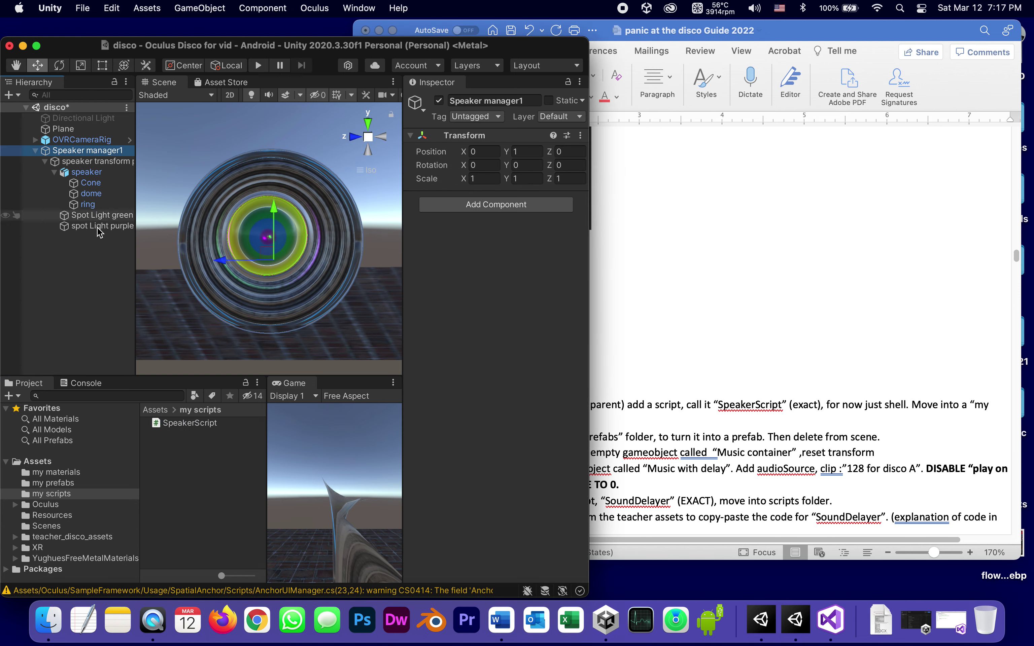
{"action": "left_click", "coordinate": [35, 151]}
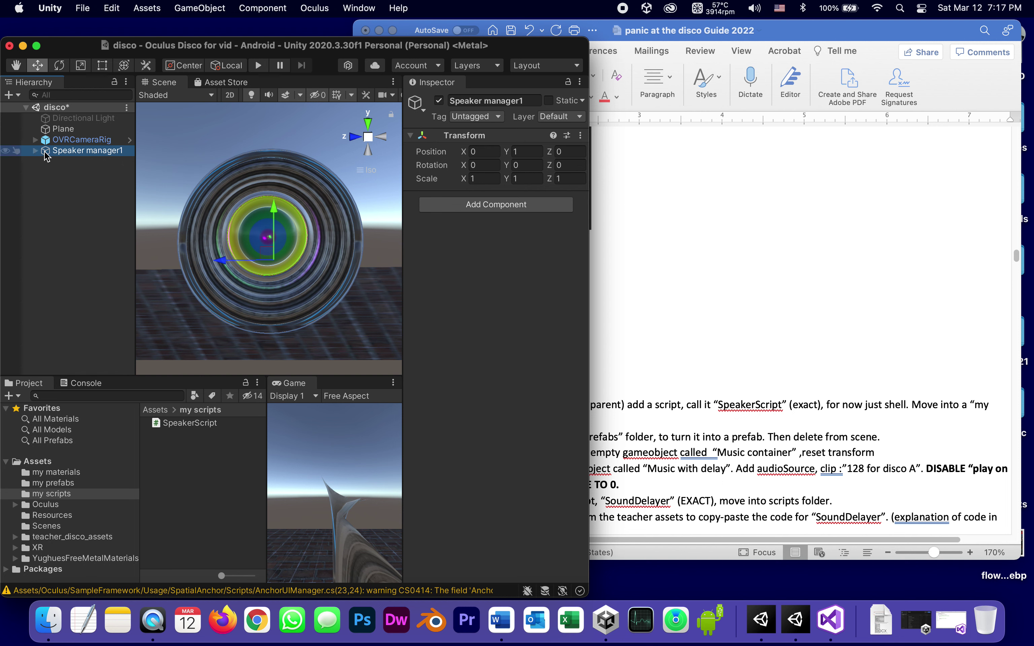
{"action": "left_click", "coordinate": [48, 483]}
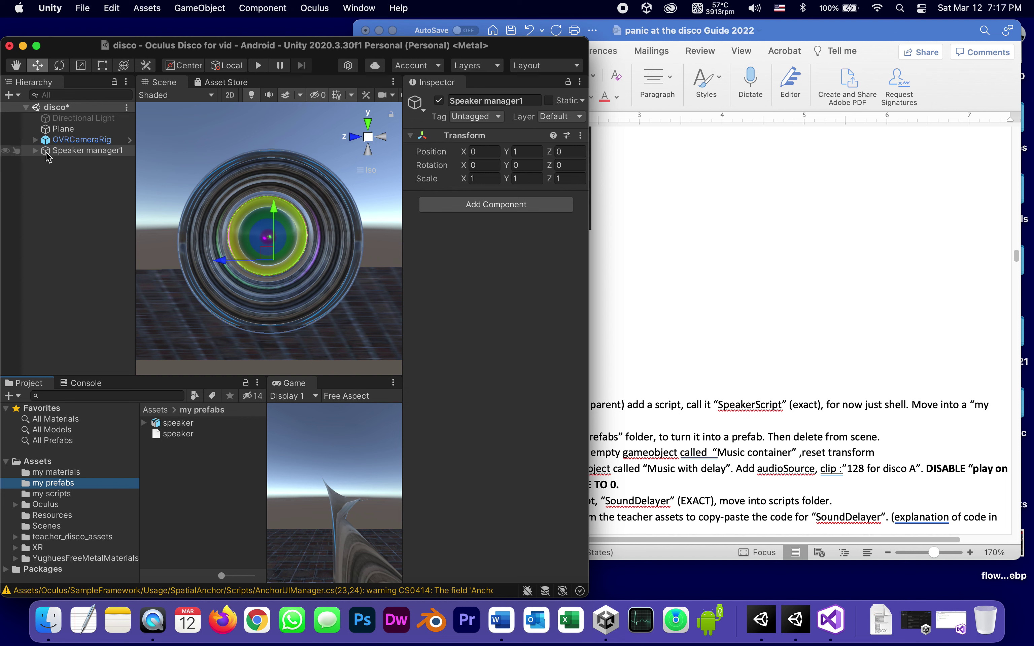
Make Speaker manager1 a prefab in my prefabs, delete it from the disco scene, then scroll the guide
{"action": "left_click_drag", "start_coordinate": [48, 154], "coordinate": [199, 505]}
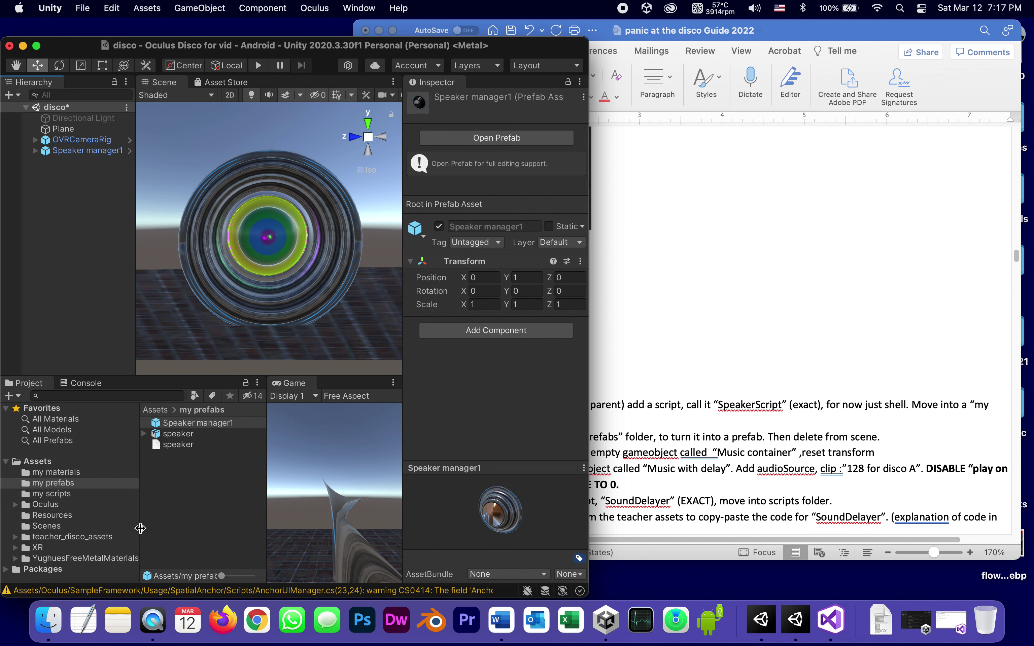
{"action": "left_click", "coordinate": [48, 153]}
{"action": "right_click", "coordinate": [48, 153]}
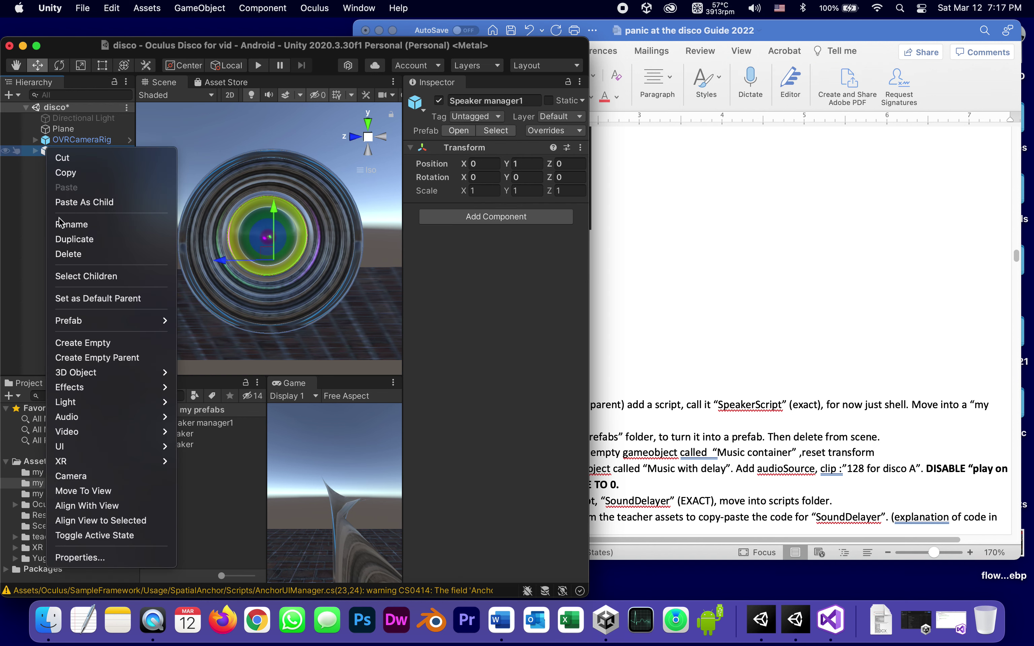
{"action": "left_click", "coordinate": [68, 253]}
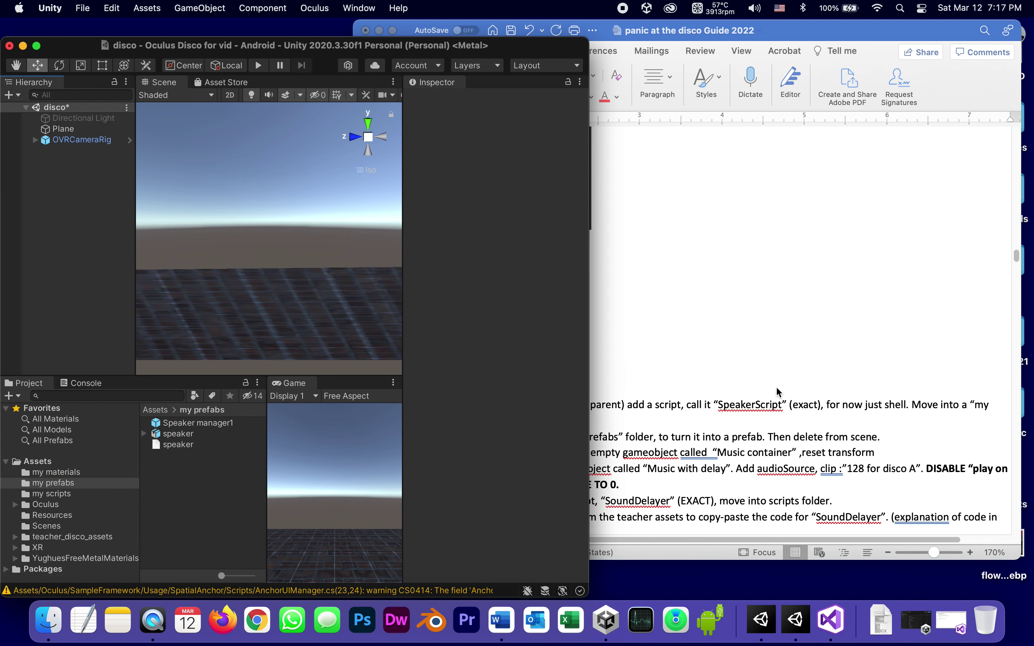
{"action": "left_click", "coordinate": [839, 433]}
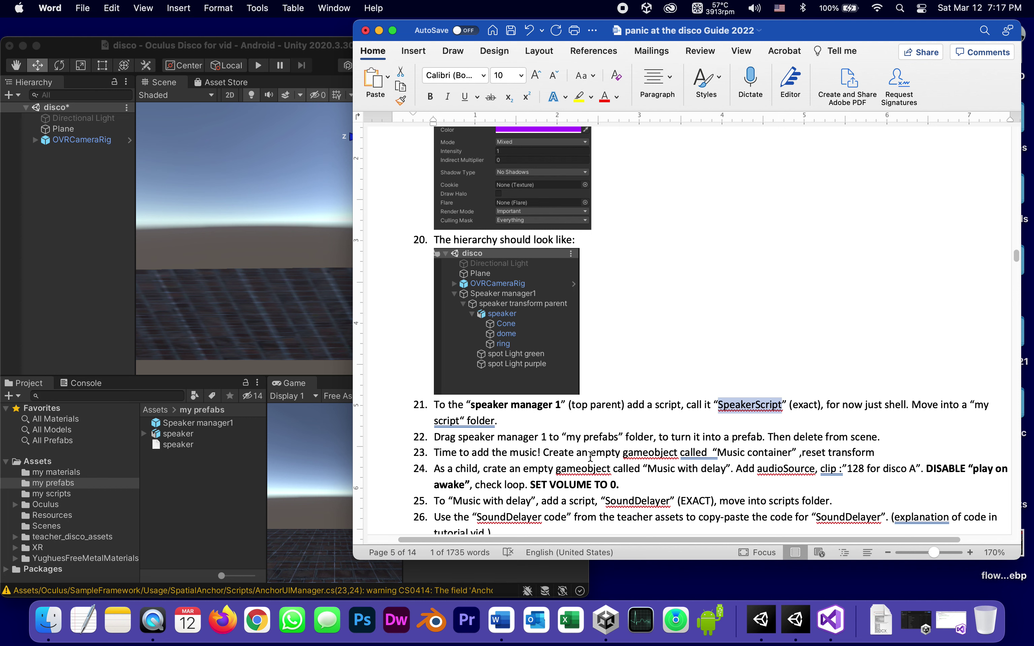
{"action": "scroll", "coordinate": [583, 459], "scroll_direction": "down", "scroll_amount": 2}
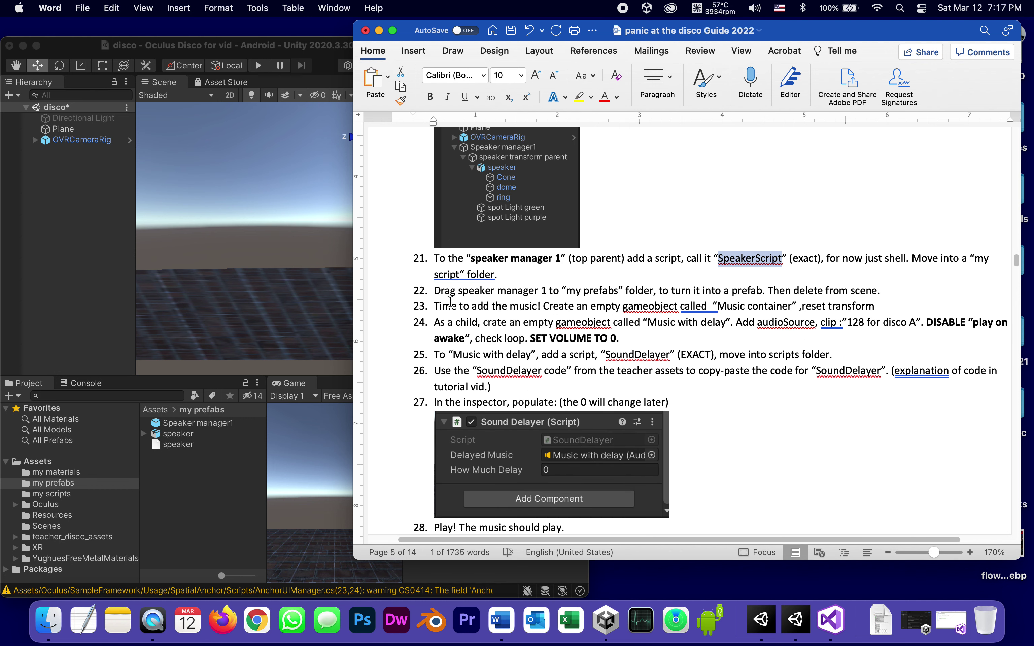